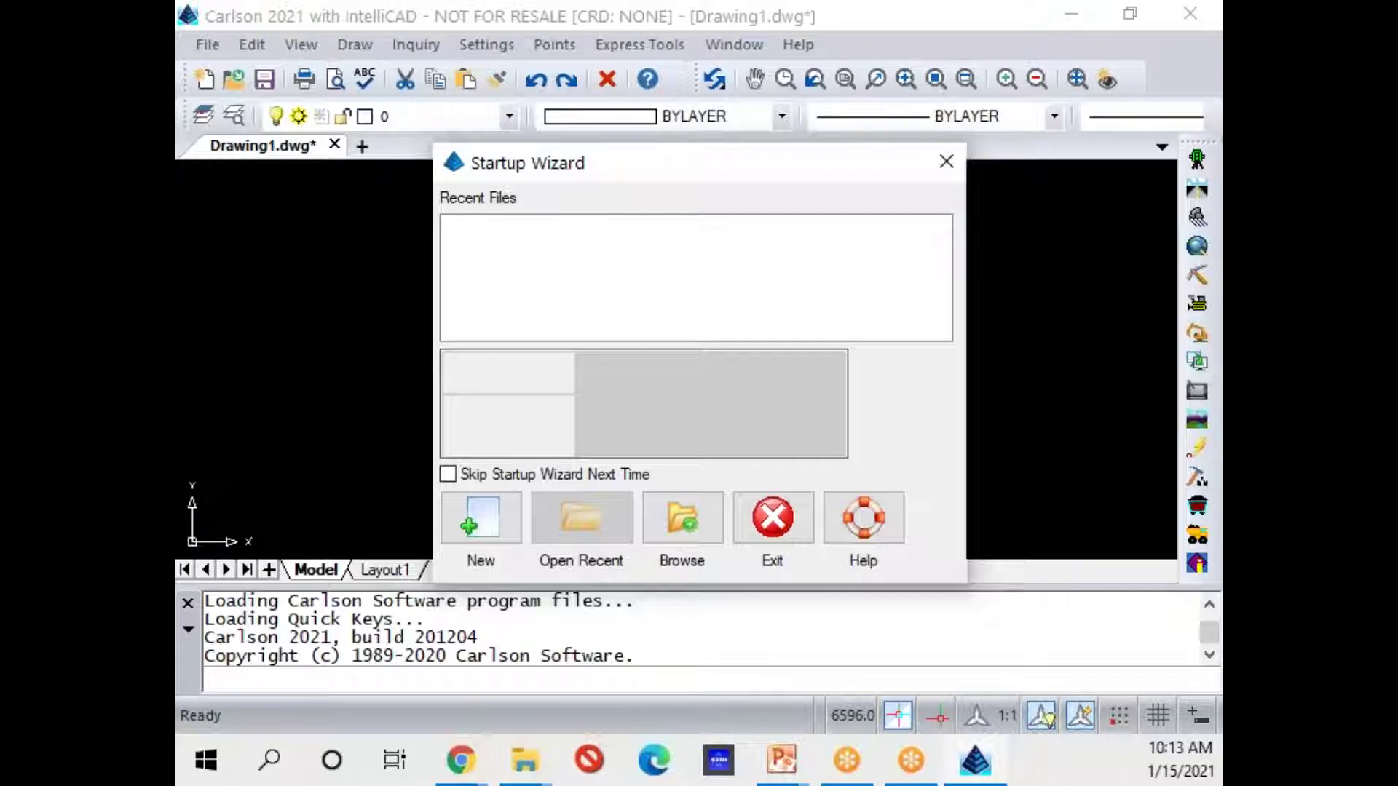
Open the drawing 1354 Civil Base_07_email (1).dwg from the folder C:\Carlson Projects\C3D
{"action": "left_click", "coordinate": [701, 532]}
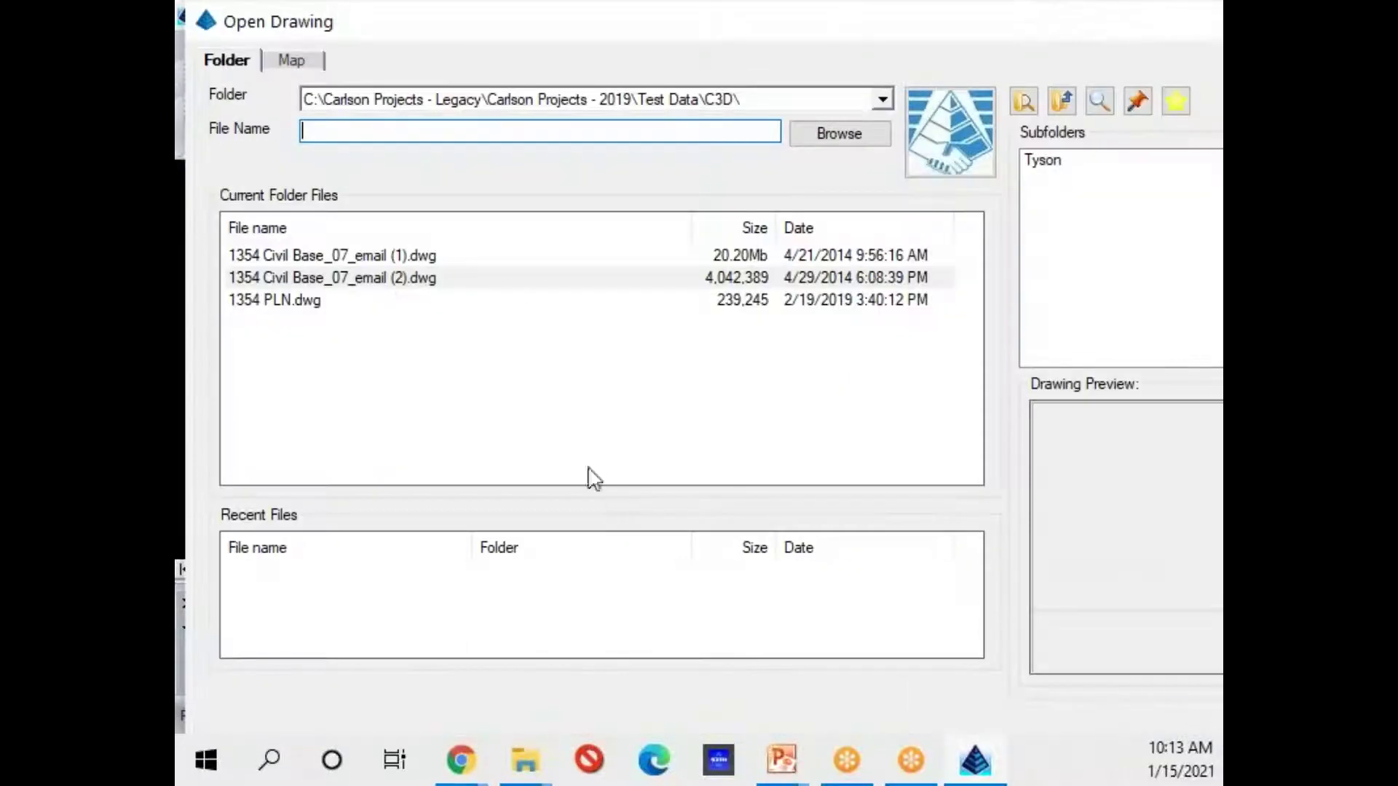
{"action": "left_click", "coordinate": [1031, 105]}
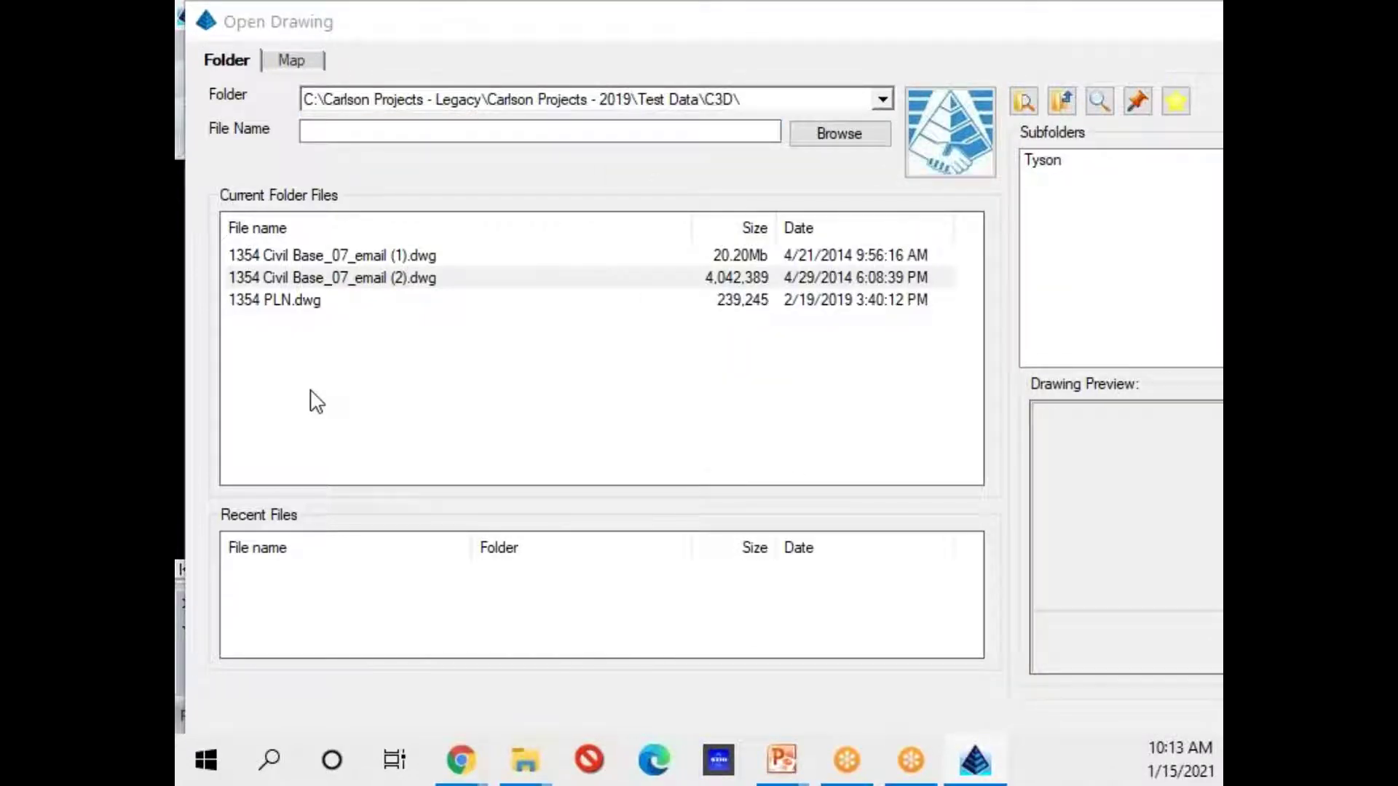
{"action": "left_click", "coordinate": [300, 324]}
{"action": "left_click", "coordinate": [882, 100]}
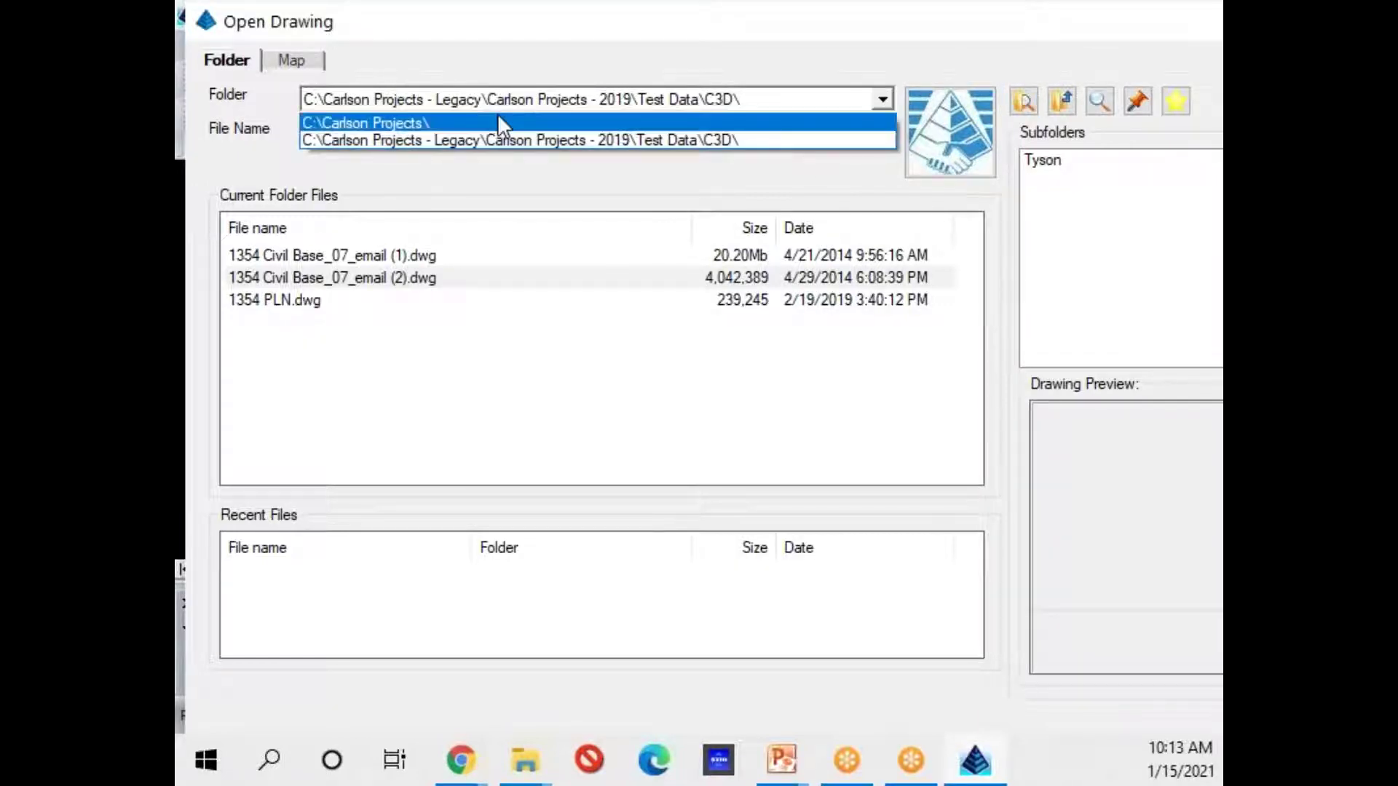
{"action": "left_click", "coordinate": [449, 121]}
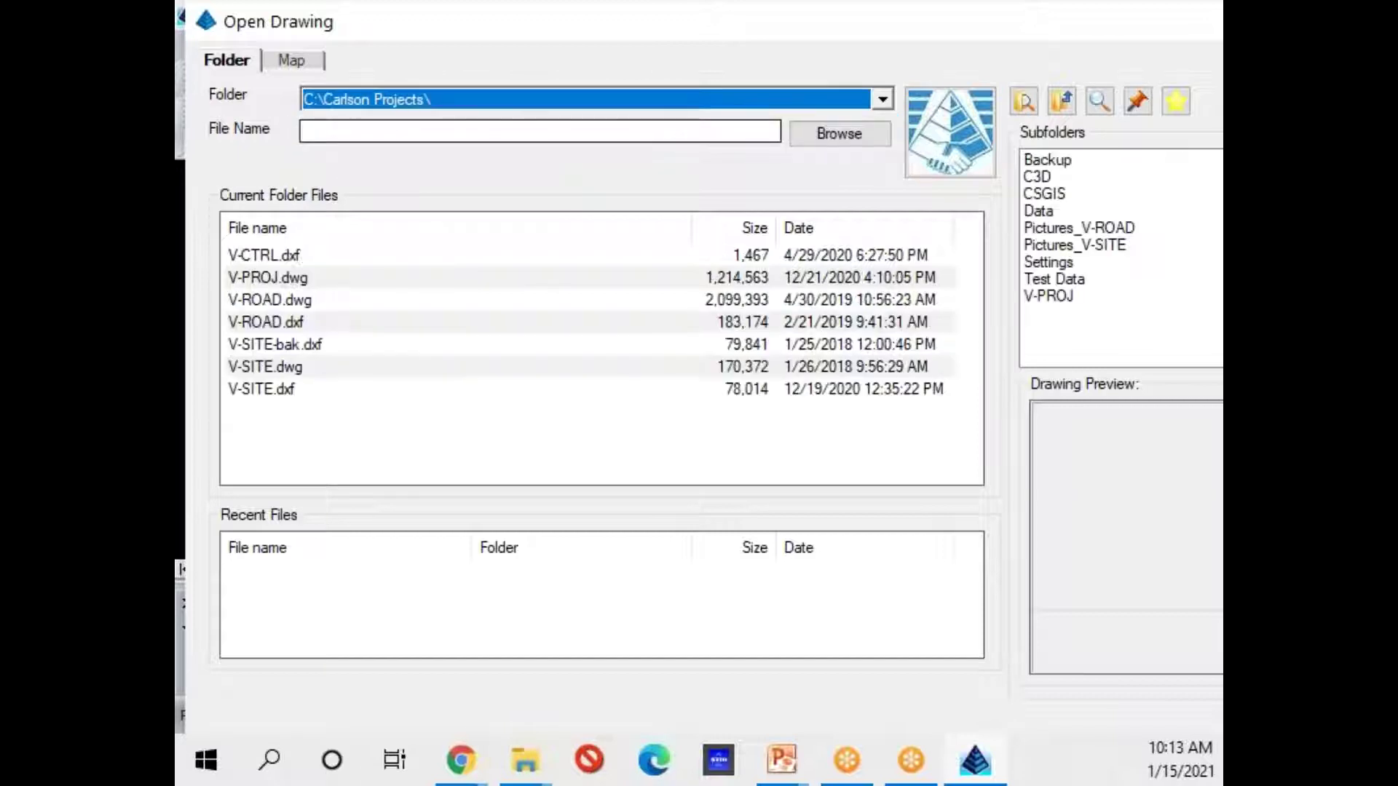
{"action": "double_click", "coordinate": [1038, 178]}
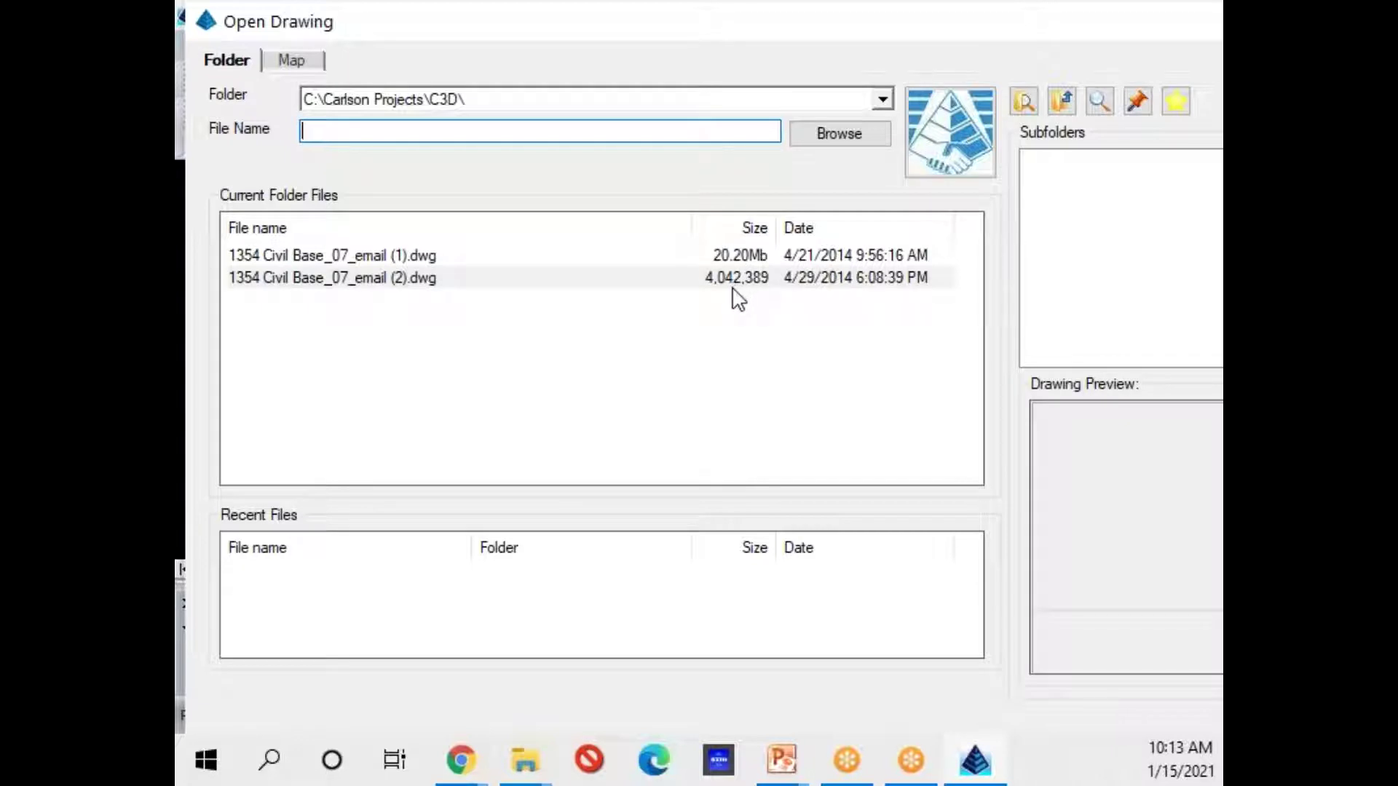
{"action": "left_click", "coordinate": [346, 257]}
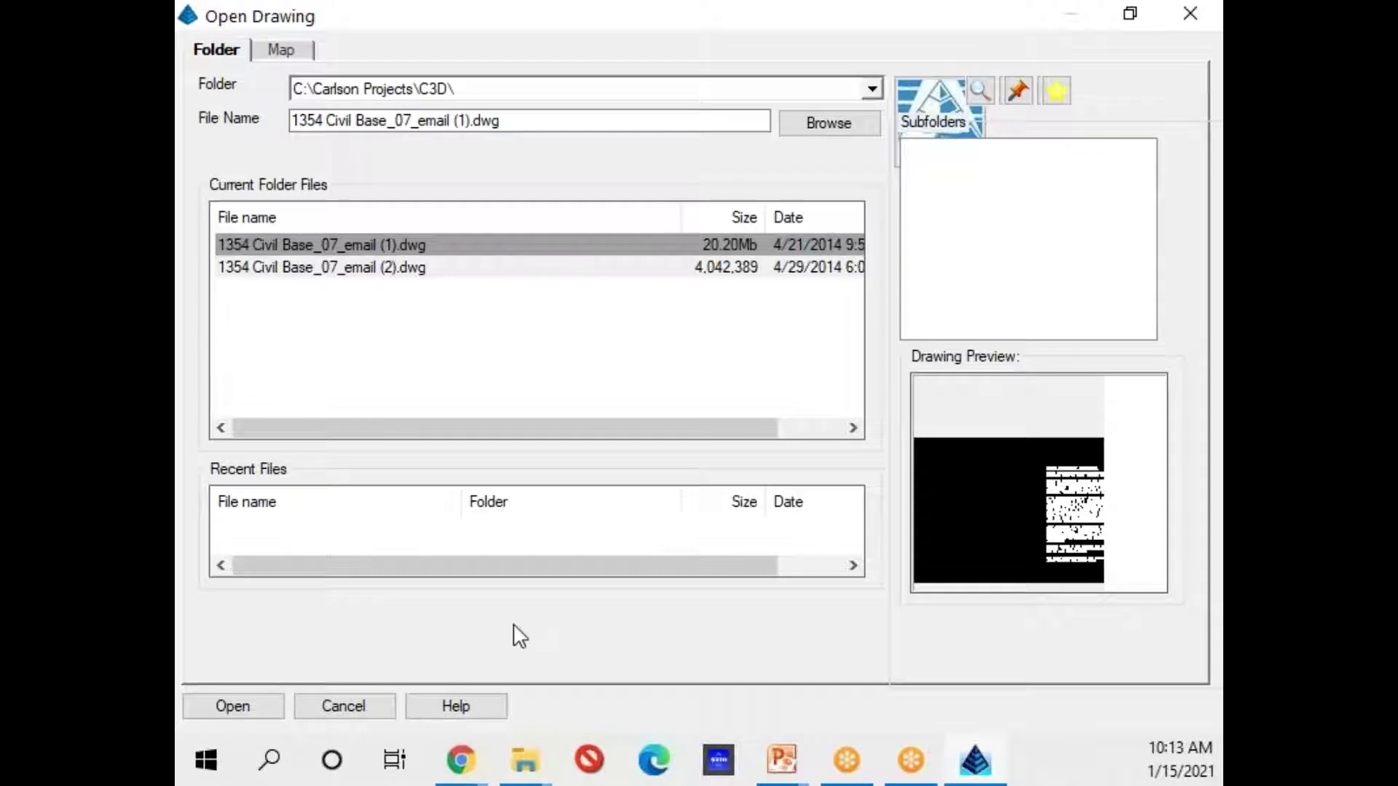
{"action": "left_click", "coordinate": [204, 709]}
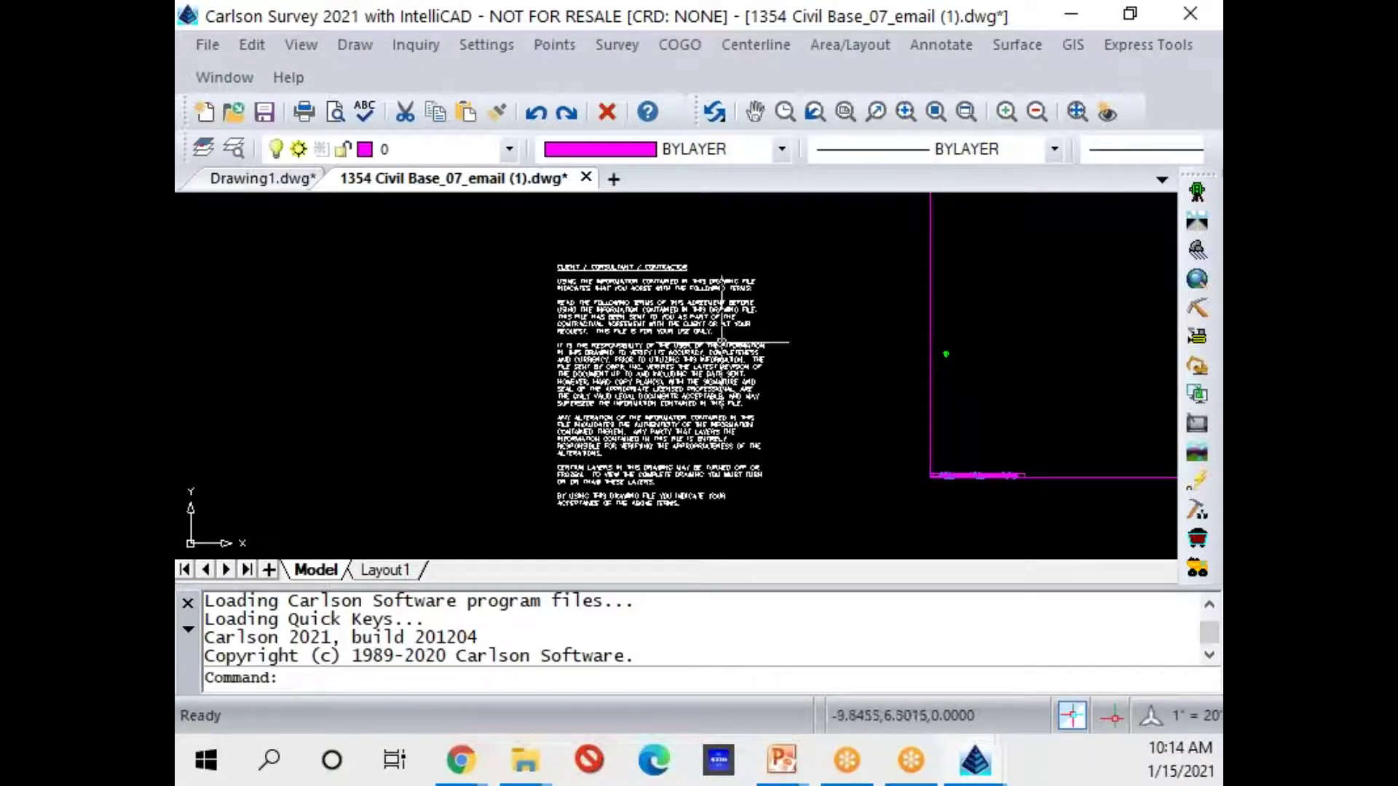
Read through the client / consultant / contractor terms-of-use note beside the site plan
{"action": "scroll", "coordinate": [628, 247], "scroll_direction": "up", "scroll_amount": 1}
{"action": "scroll", "coordinate": [627, 262], "scroll_direction": "up", "scroll_amount": 3}
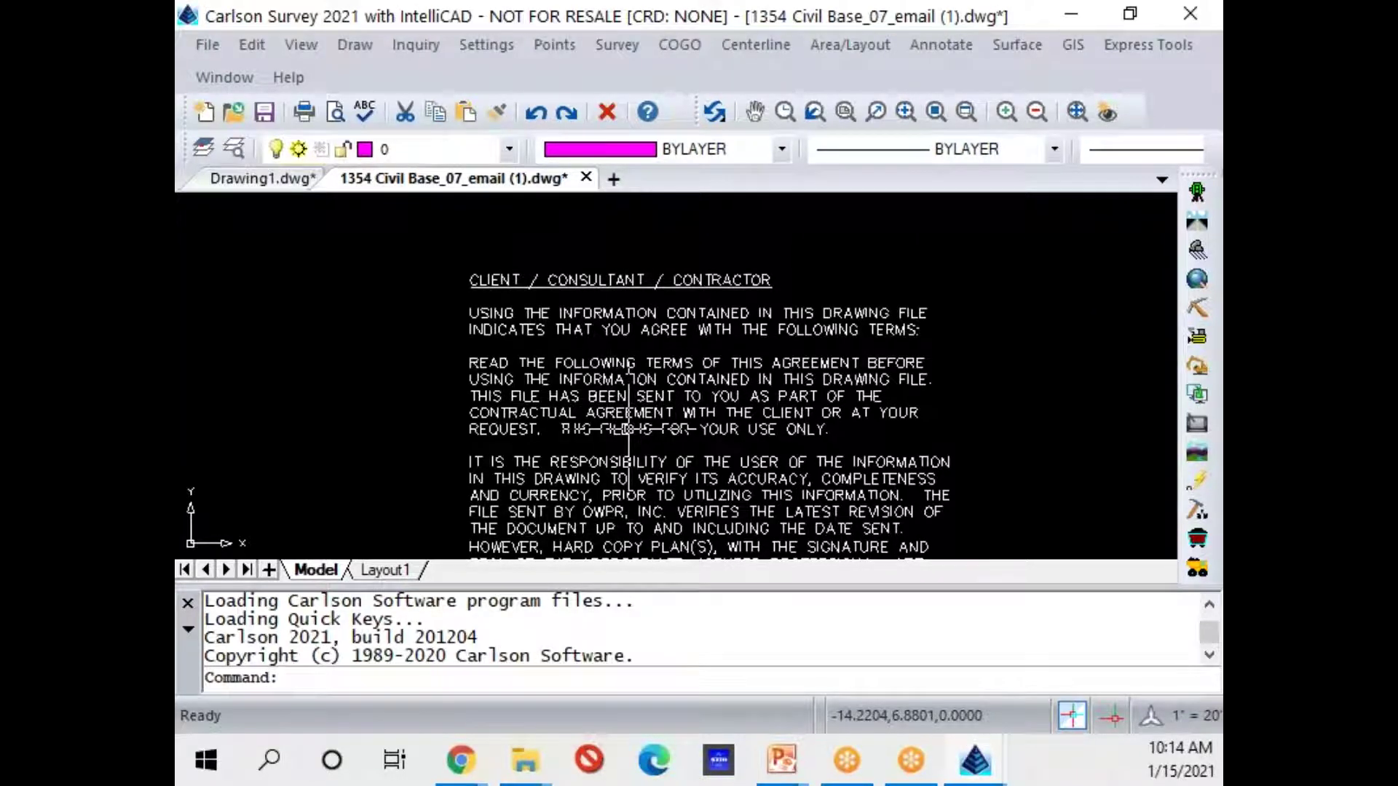
{"action": "middle_click_drag", "start_coordinate": [667, 472], "coordinate": [647, 408]}
{"action": "middle_click_drag", "start_coordinate": [647, 508], "coordinate": [644, 449]}
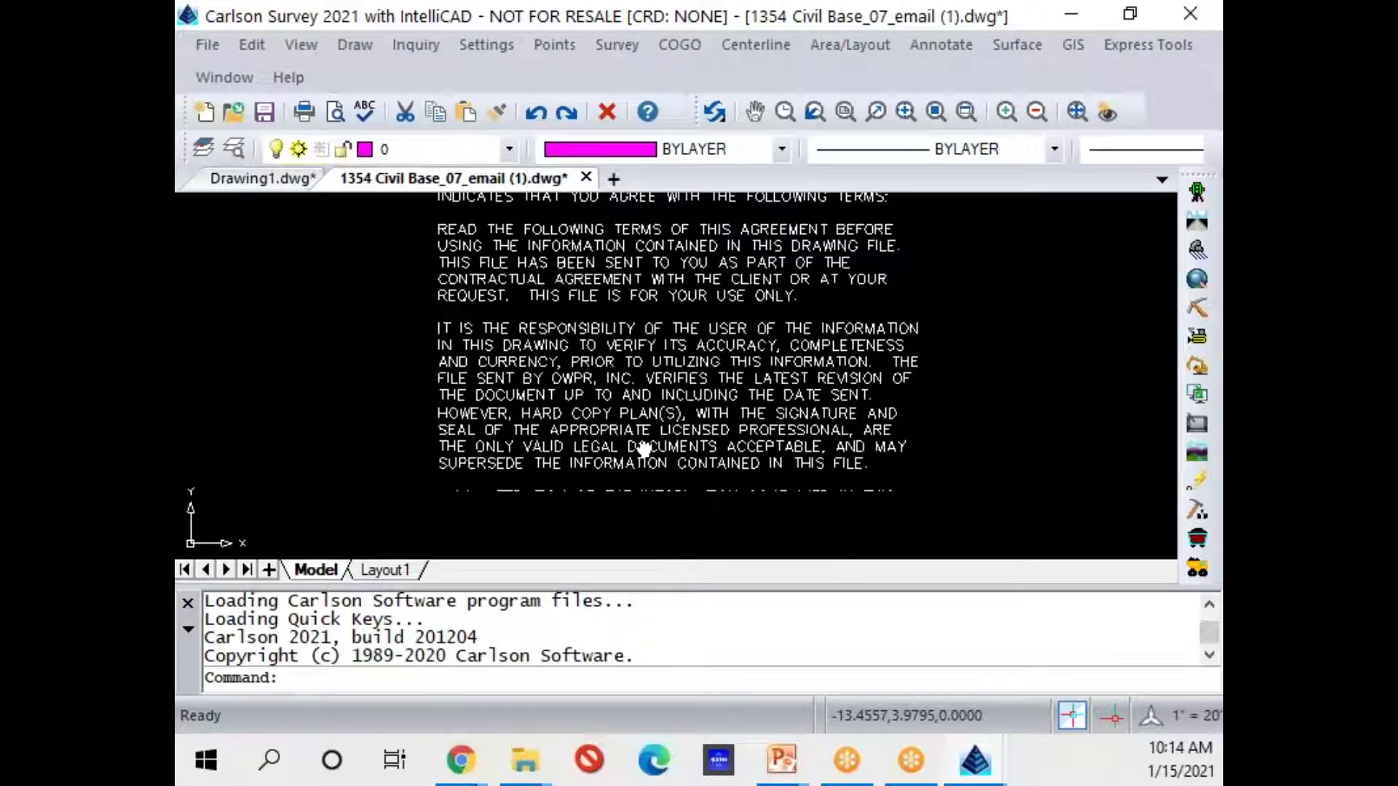
{"action": "middle_click_drag", "start_coordinate": [631, 512], "coordinate": [624, 470]}
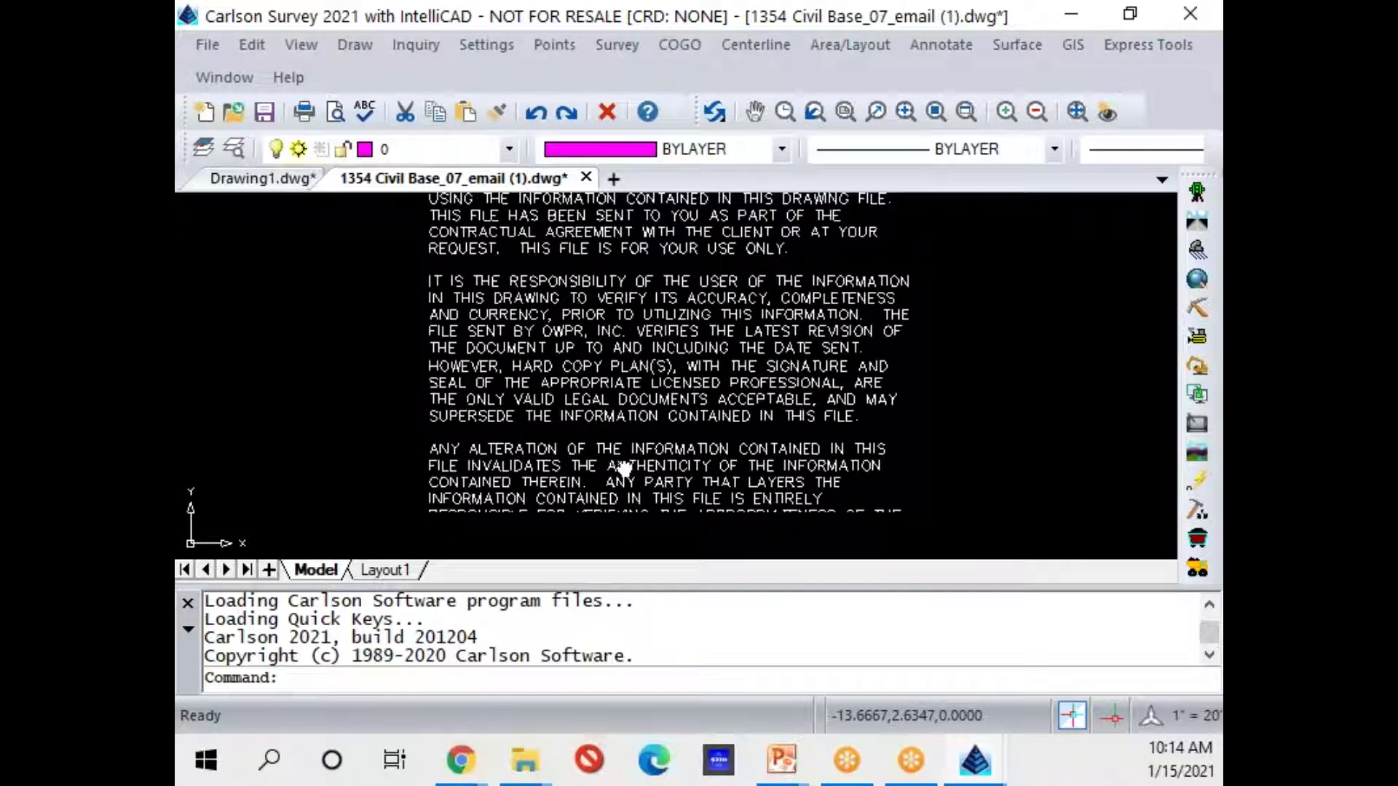
{"action": "middle_click_drag", "start_coordinate": [616, 509], "coordinate": [608, 464]}
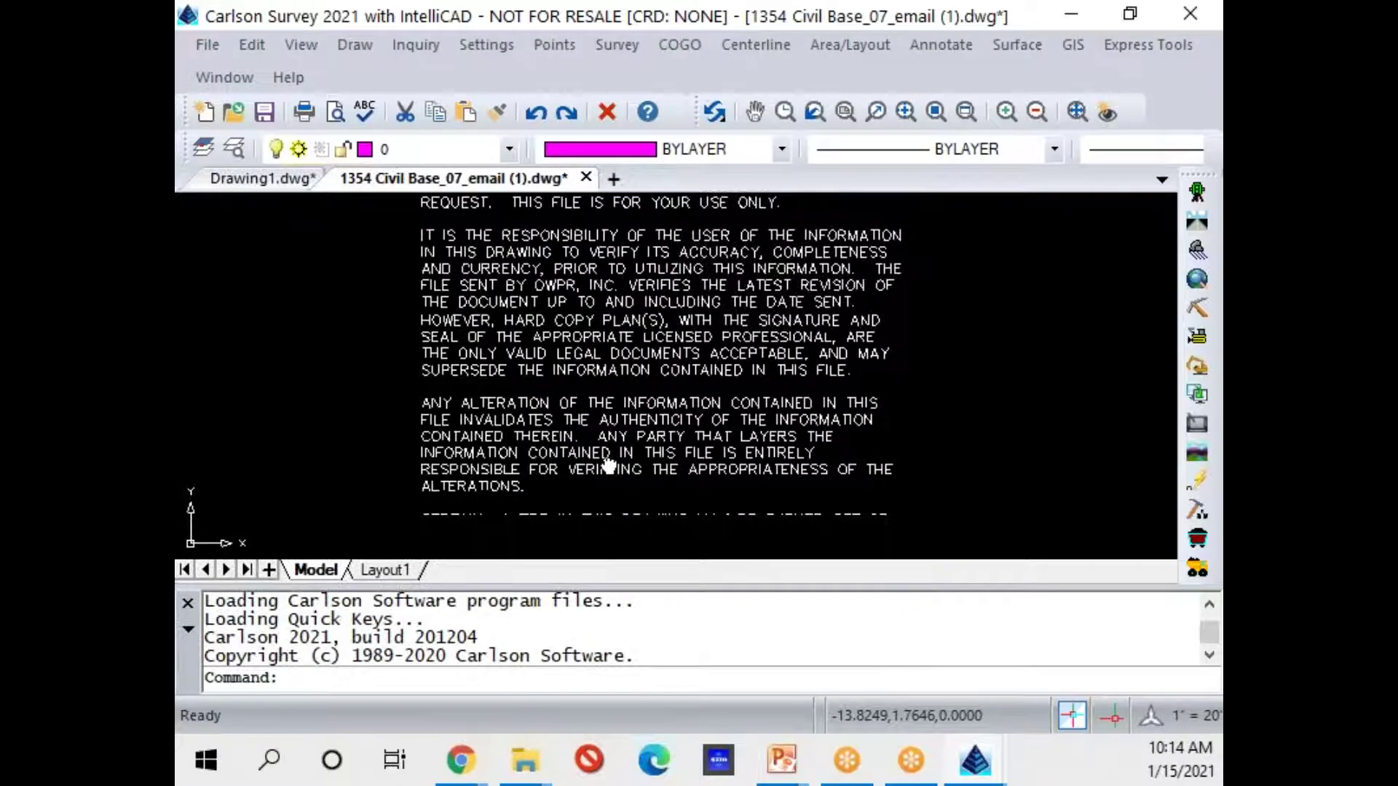
{"action": "middle_click_drag", "start_coordinate": [608, 465], "coordinate": [597, 423]}
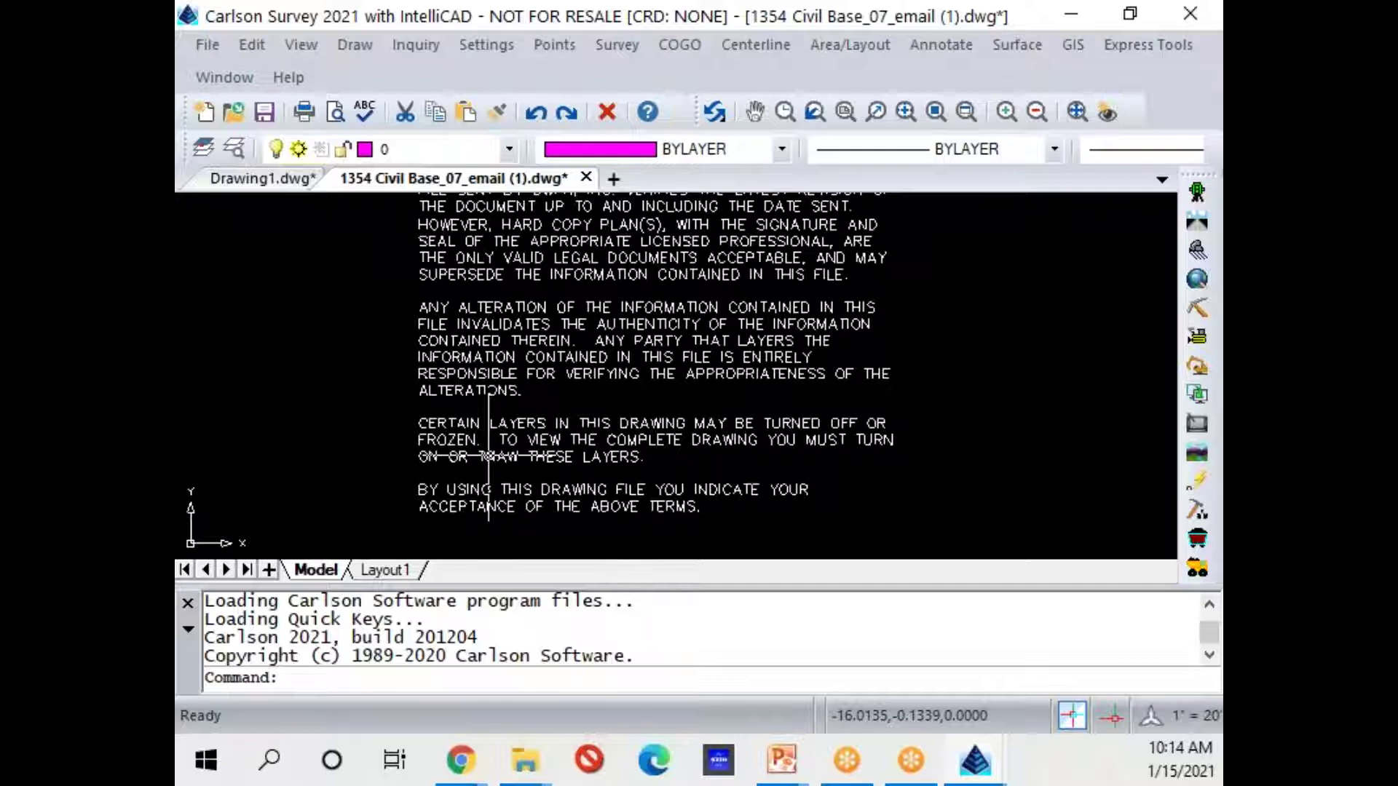
Examine the overall site plan and the labelled yellow placeholder boxes near the parking area's flush curb
{"action": "scroll", "coordinate": [488, 456], "scroll_direction": "down", "scroll_amount": 4}
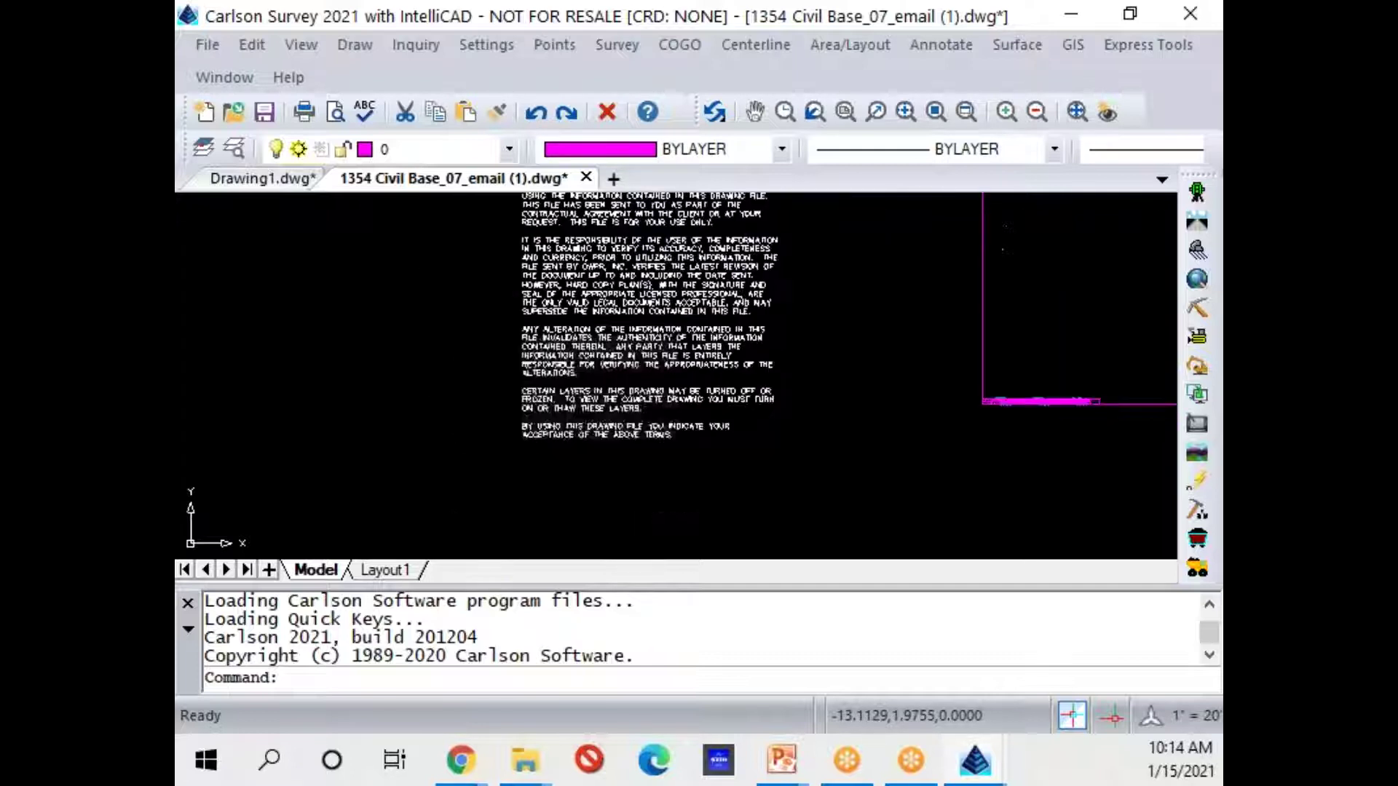
{"action": "scroll", "coordinate": [421, 409], "scroll_direction": "down", "scroll_amount": 4}
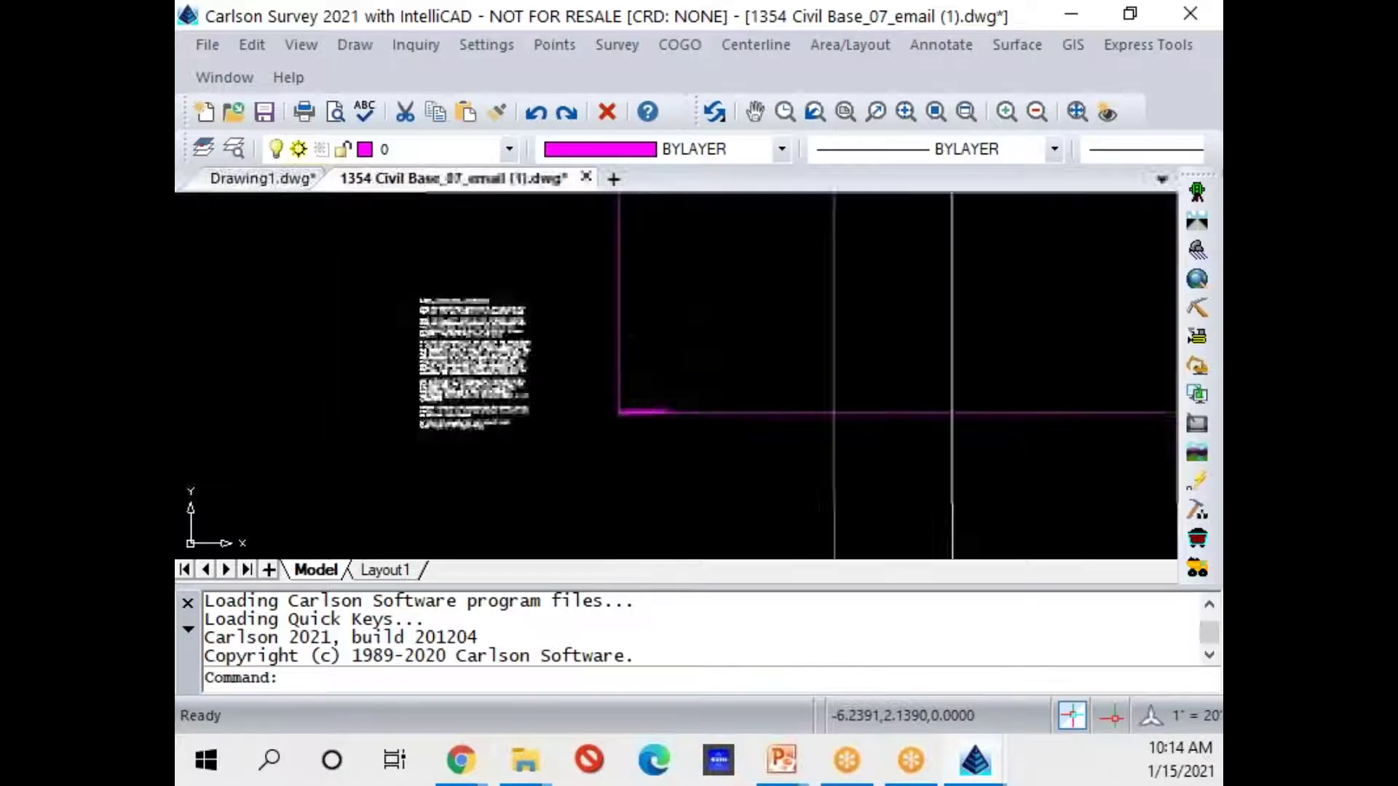
{"action": "scroll", "coordinate": [542, 384], "scroll_direction": "down", "scroll_amount": 5}
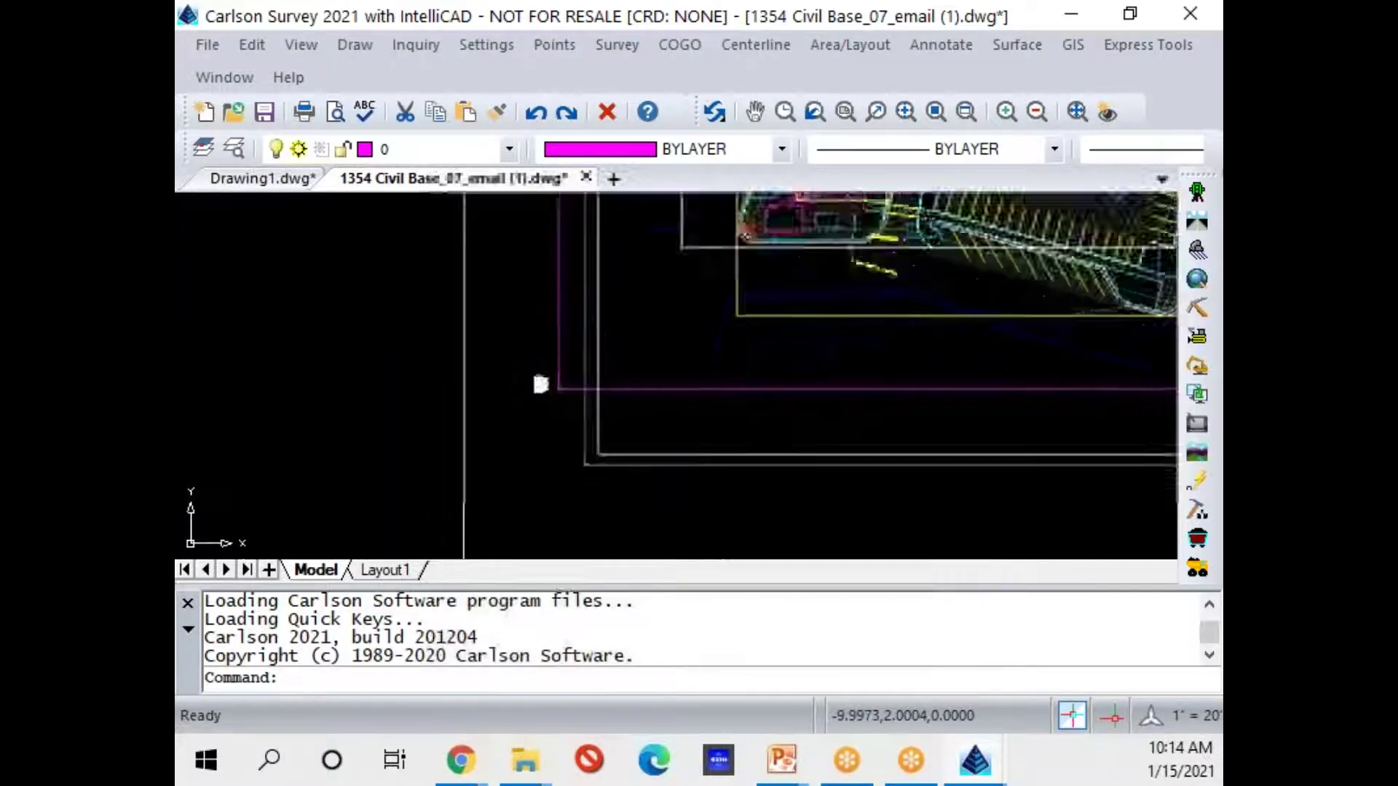
{"action": "scroll", "coordinate": [545, 385], "scroll_direction": "down", "scroll_amount": 5}
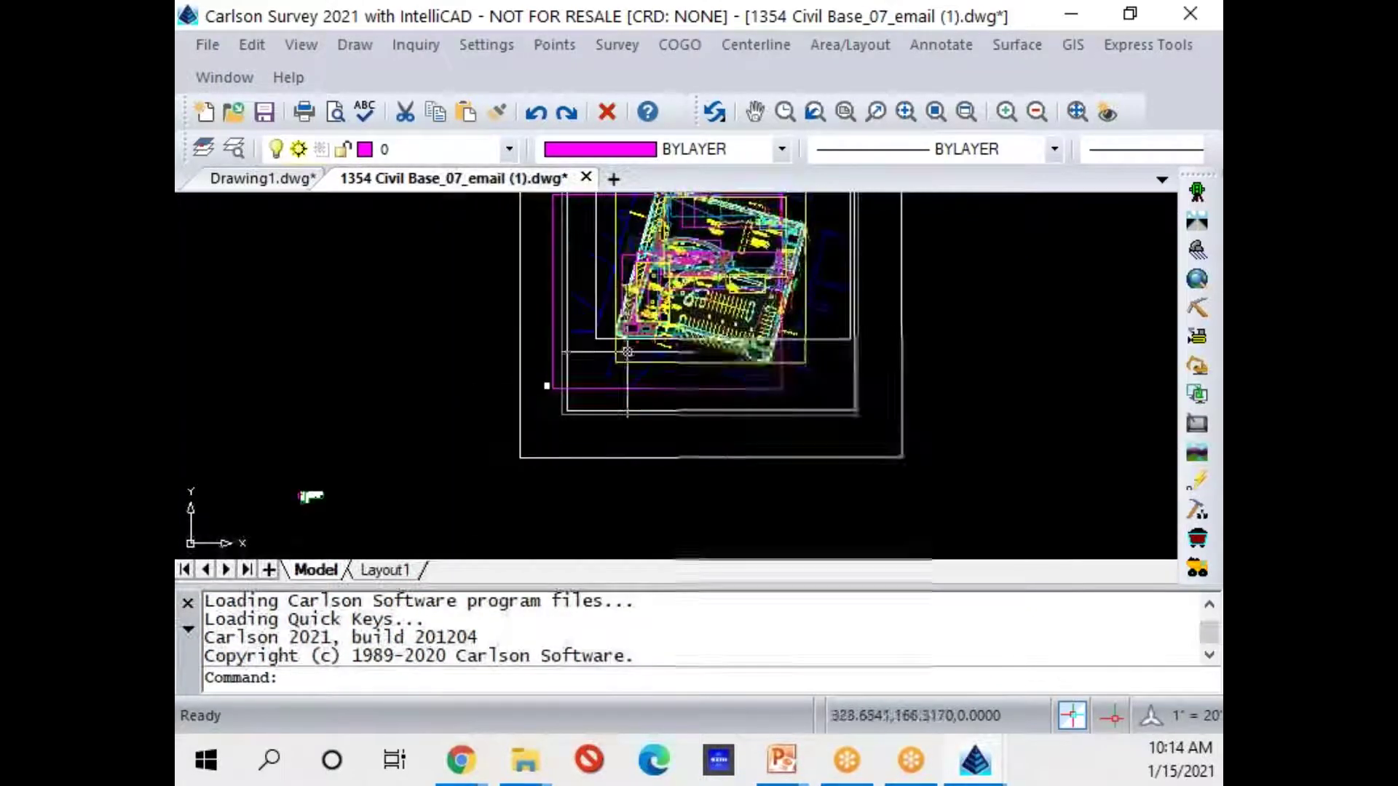
{"action": "scroll", "coordinate": [905, 382], "scroll_direction": "up", "scroll_amount": 8}
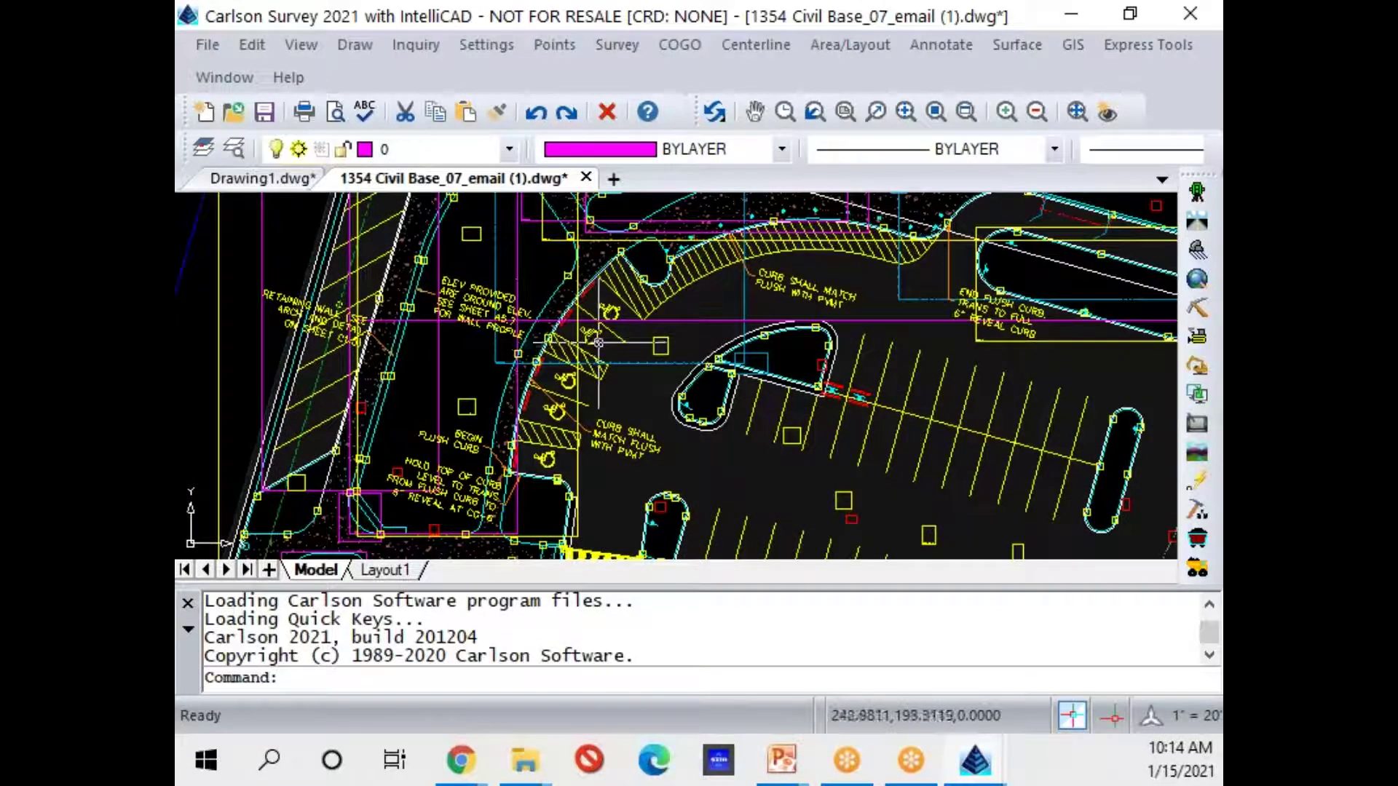
{"action": "scroll", "coordinate": [485, 402], "scroll_direction": "down", "scroll_amount": 2}
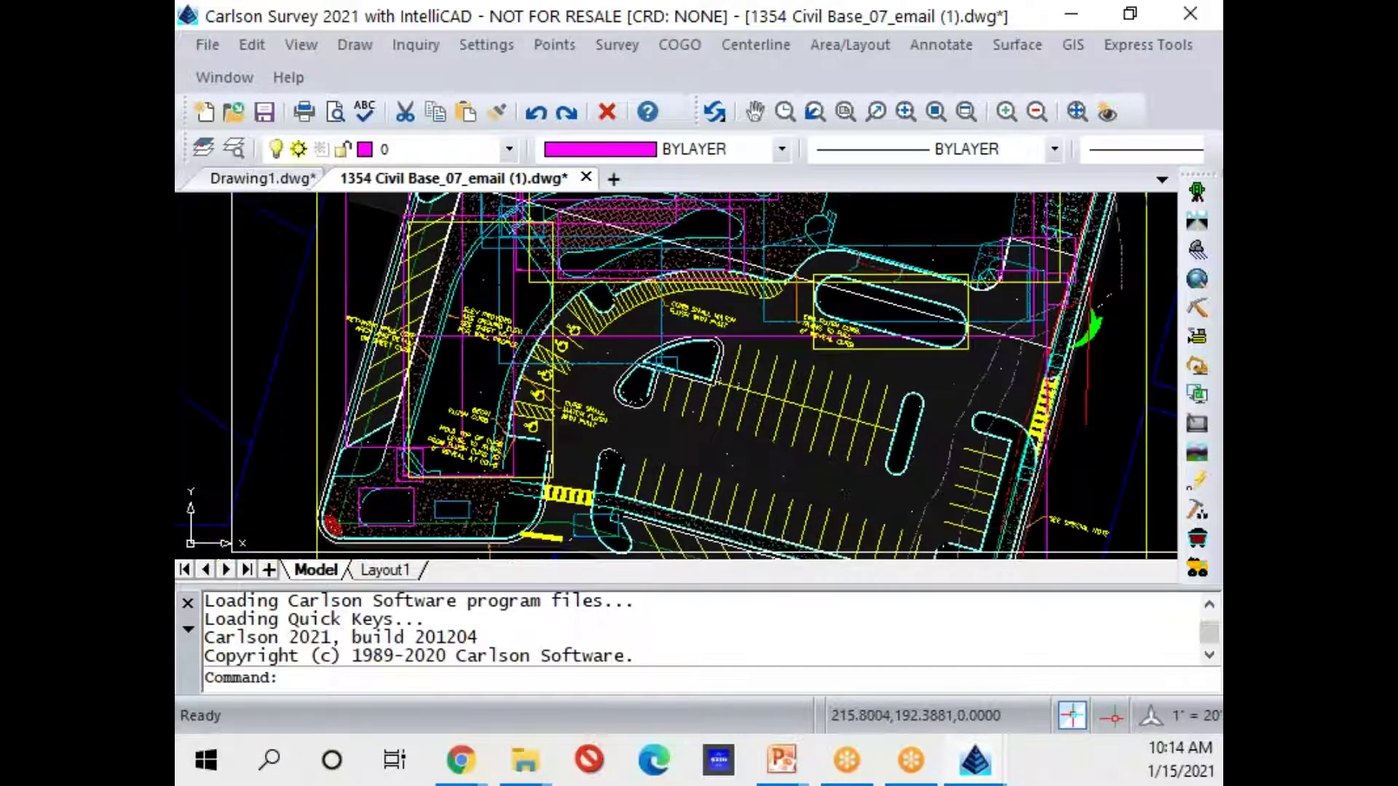
{"action": "scroll", "coordinate": [486, 401], "scroll_direction": "up", "scroll_amount": 10}
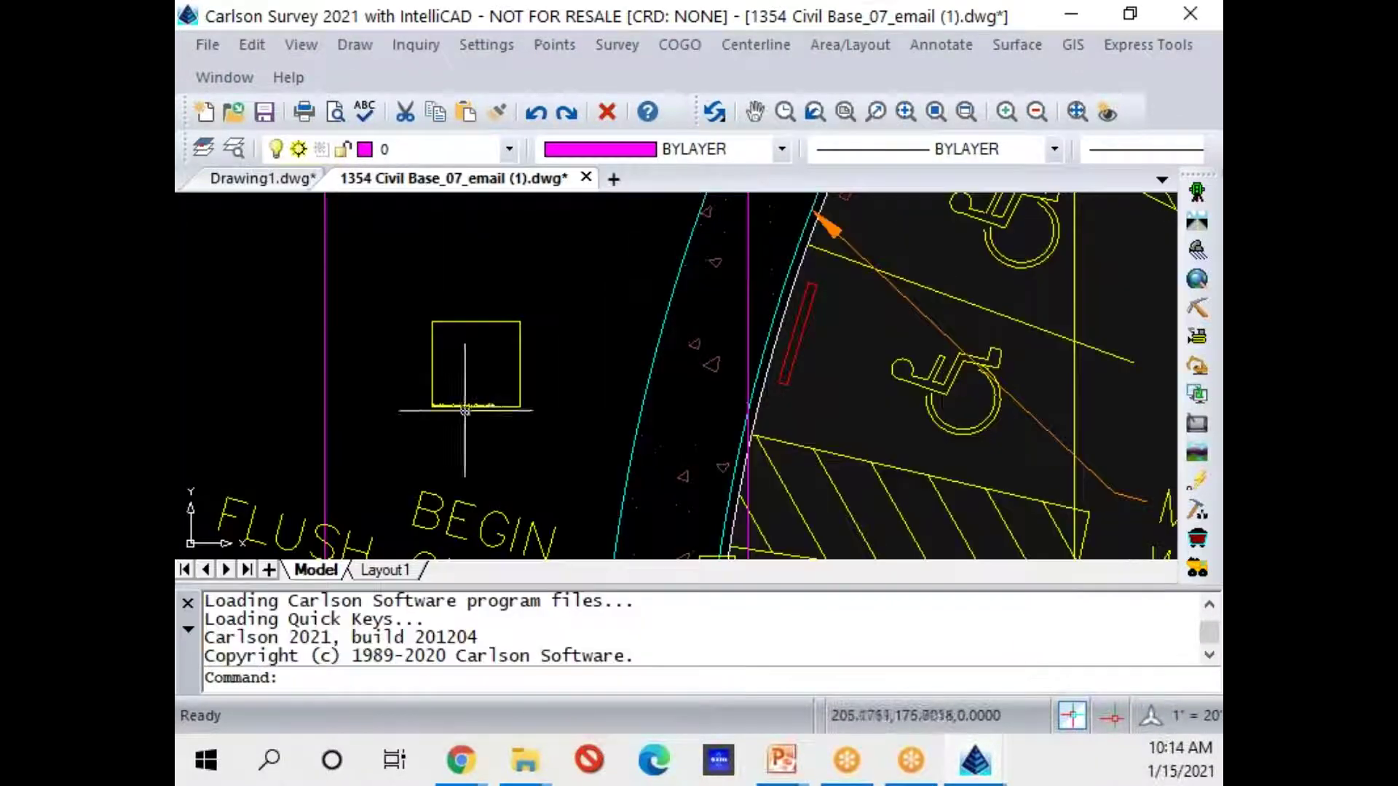
{"action": "scroll", "coordinate": [455, 413], "scroll_direction": "up", "scroll_amount": 3}
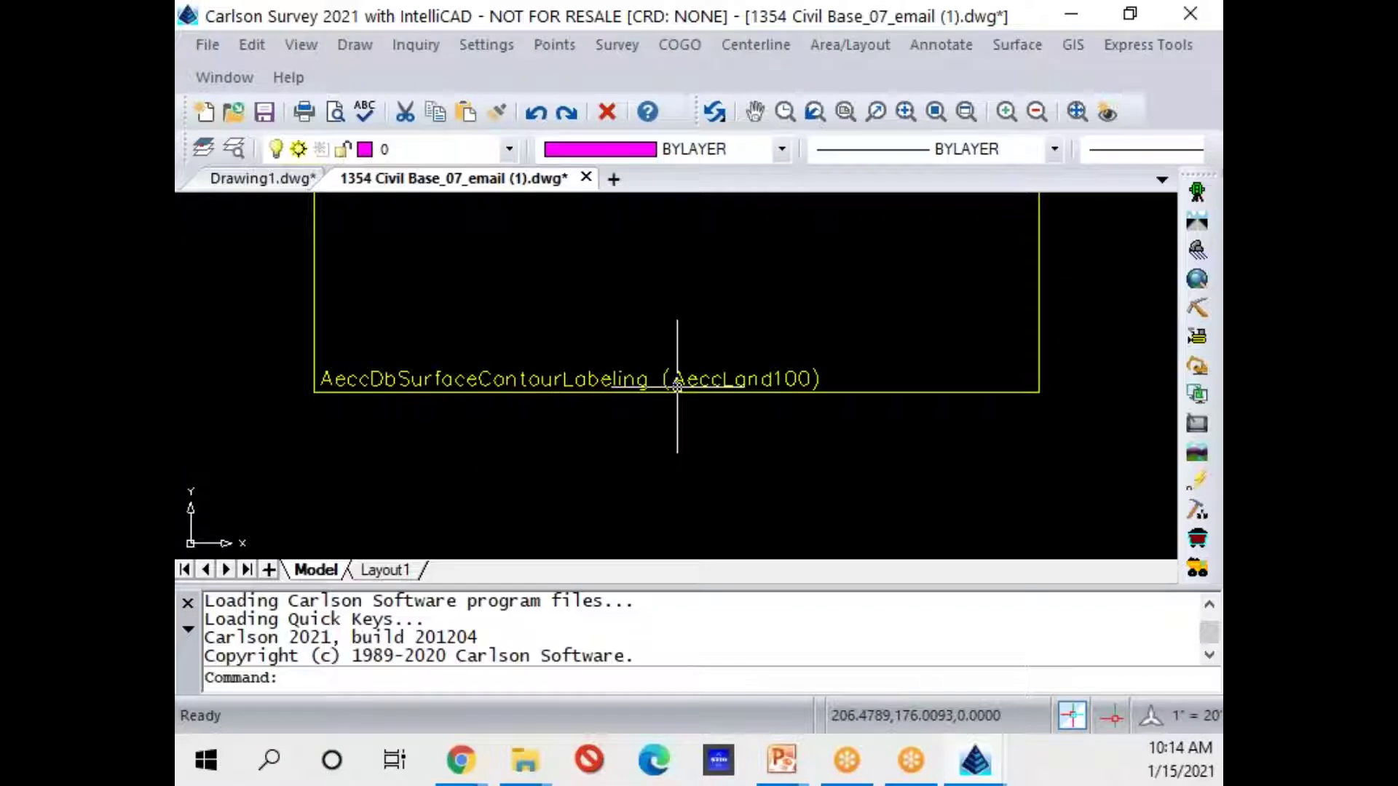
{"action": "scroll", "coordinate": [697, 386], "scroll_direction": "down", "scroll_amount": 10}
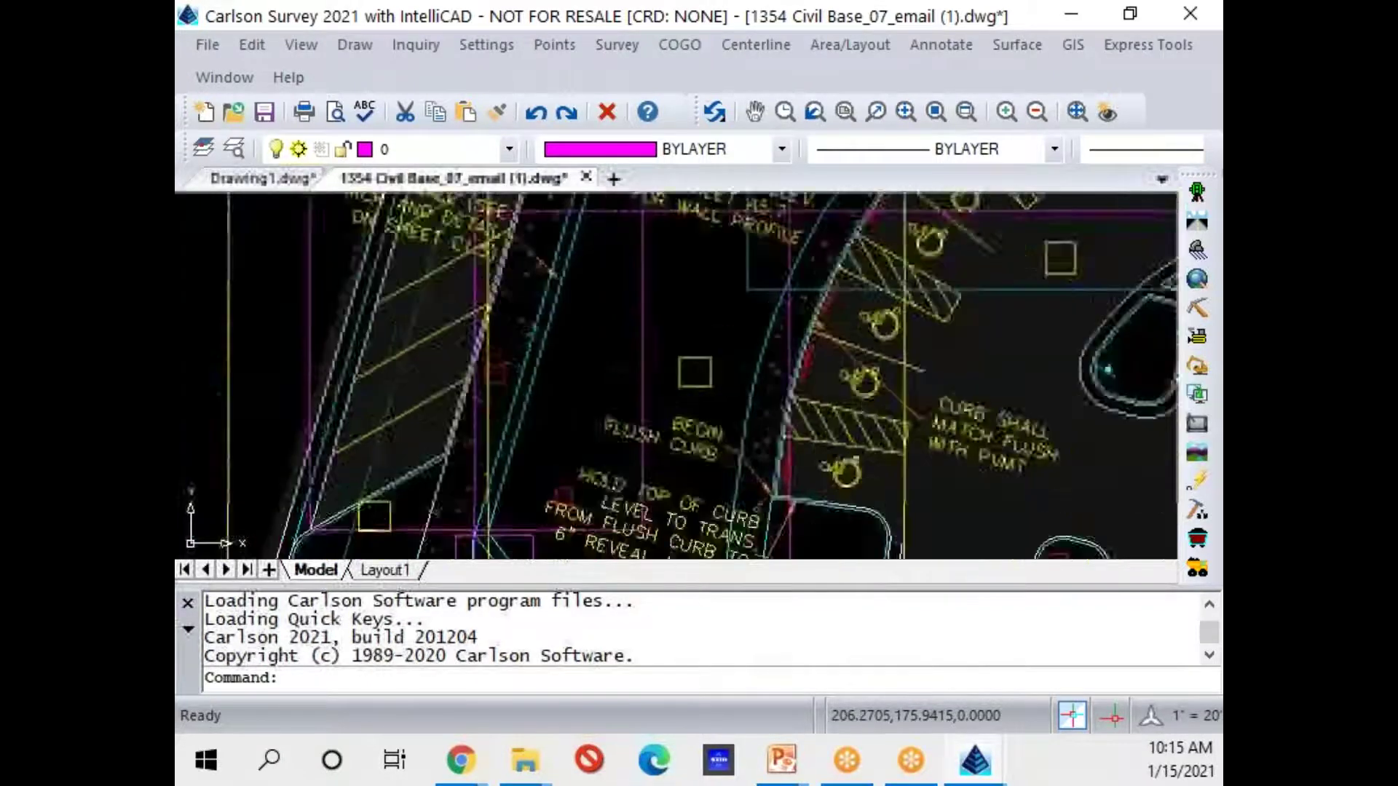
{"action": "scroll", "coordinate": [690, 390], "scroll_direction": "down", "scroll_amount": 10}
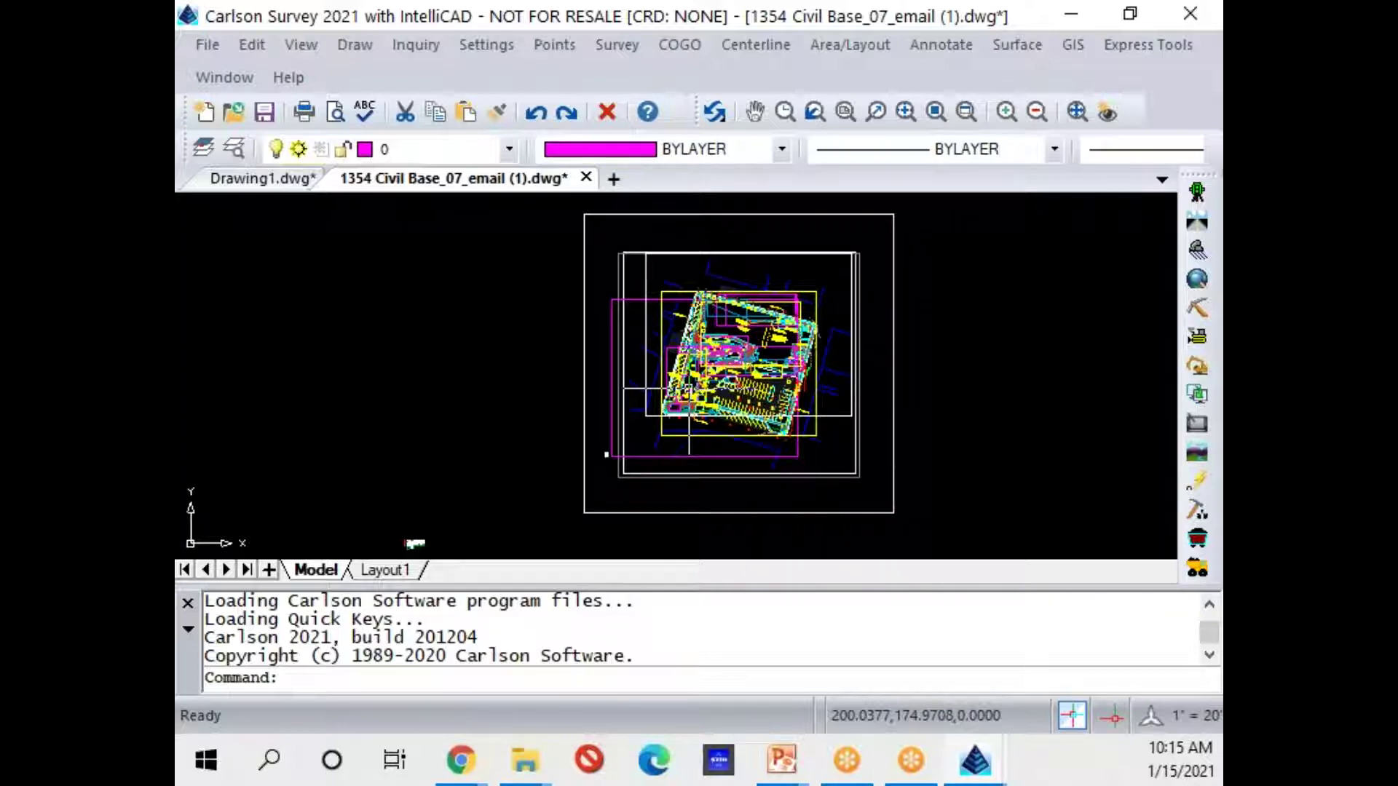
Import all Civil 3D objects, creating the coordinate file 1354 Civil Base_07_email.crd in C:\Carlson Projects\C3D for the points
{"action": "left_click", "coordinate": [205, 45]}
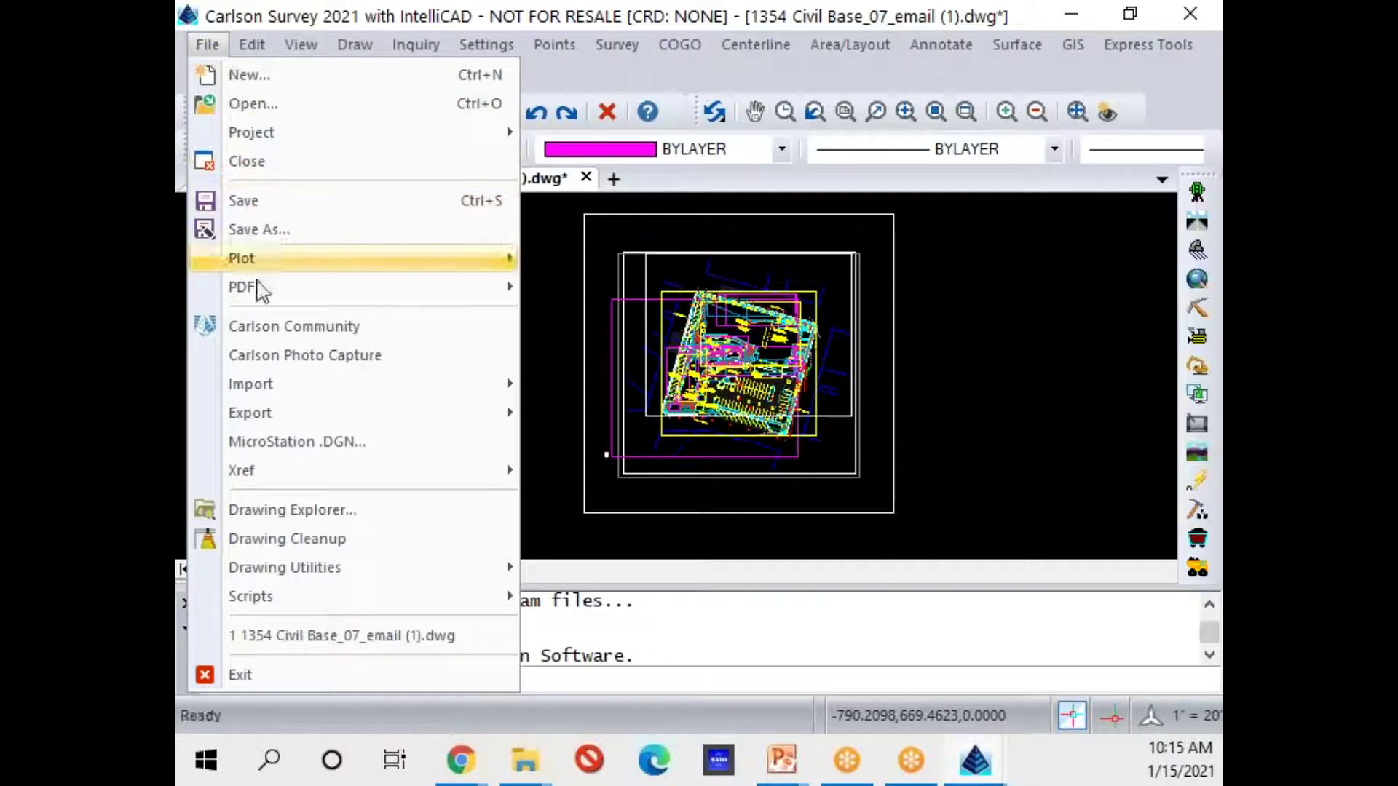
{"action": "mouse_move", "coordinate": [273, 391]}
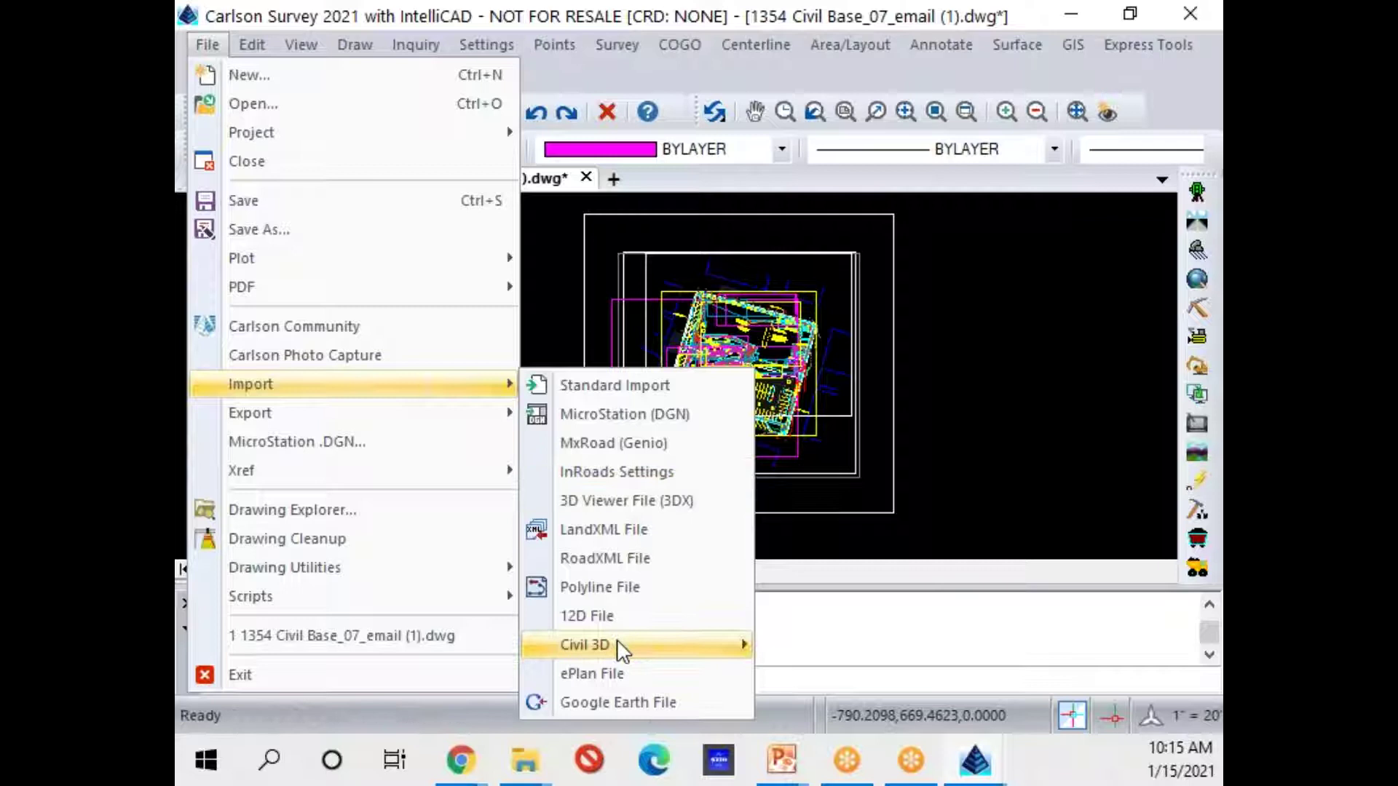
{"action": "mouse_move", "coordinate": [616, 651]}
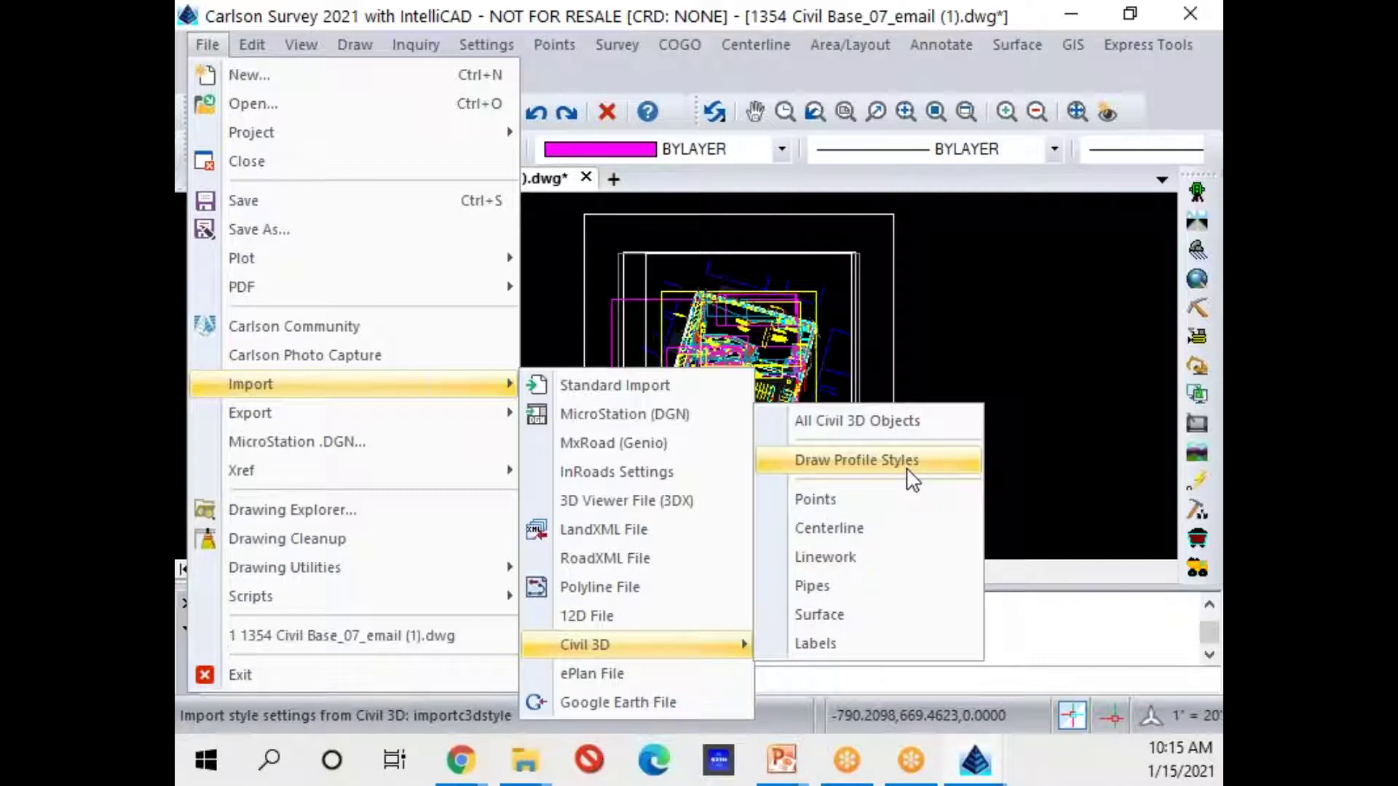
{"action": "left_click", "coordinate": [902, 422]}
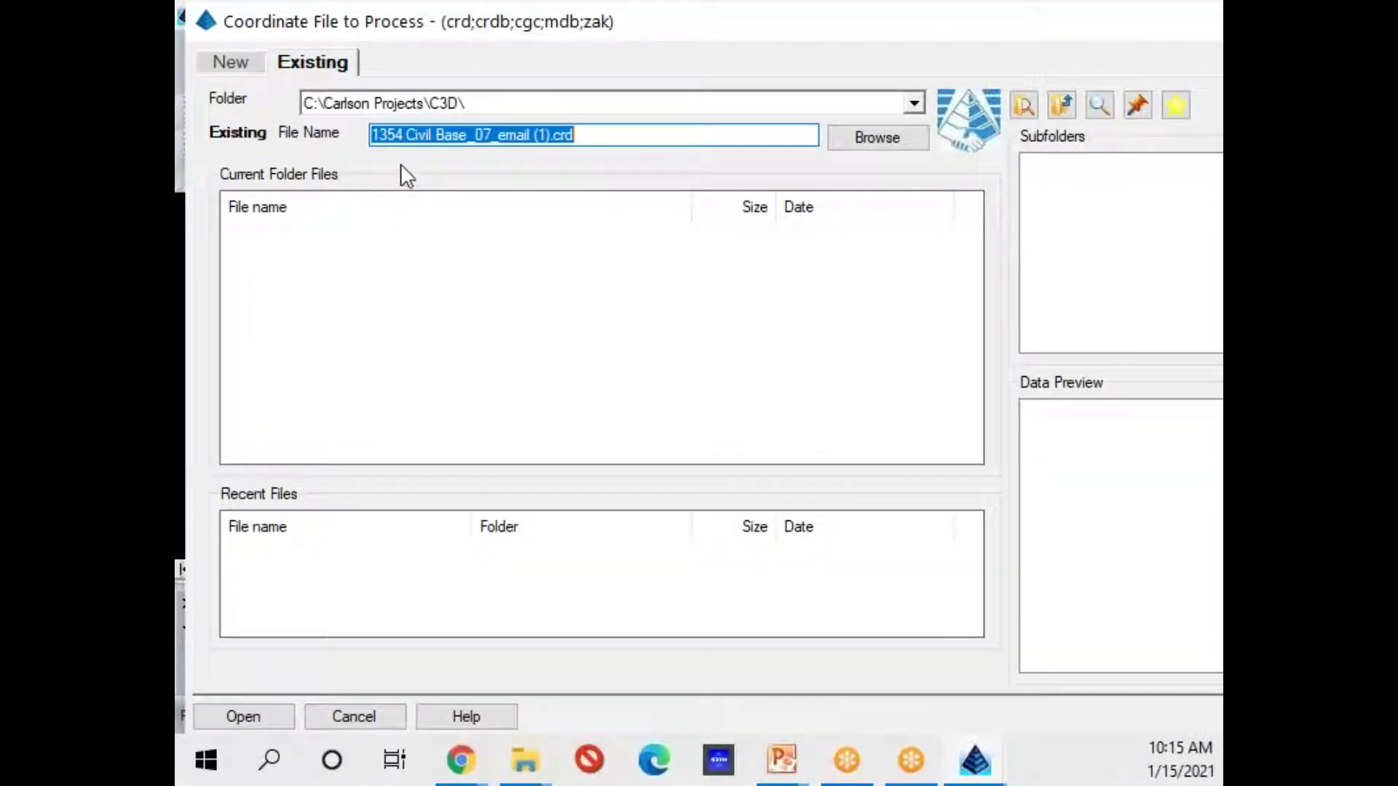
{"action": "left_click", "coordinate": [535, 137]}
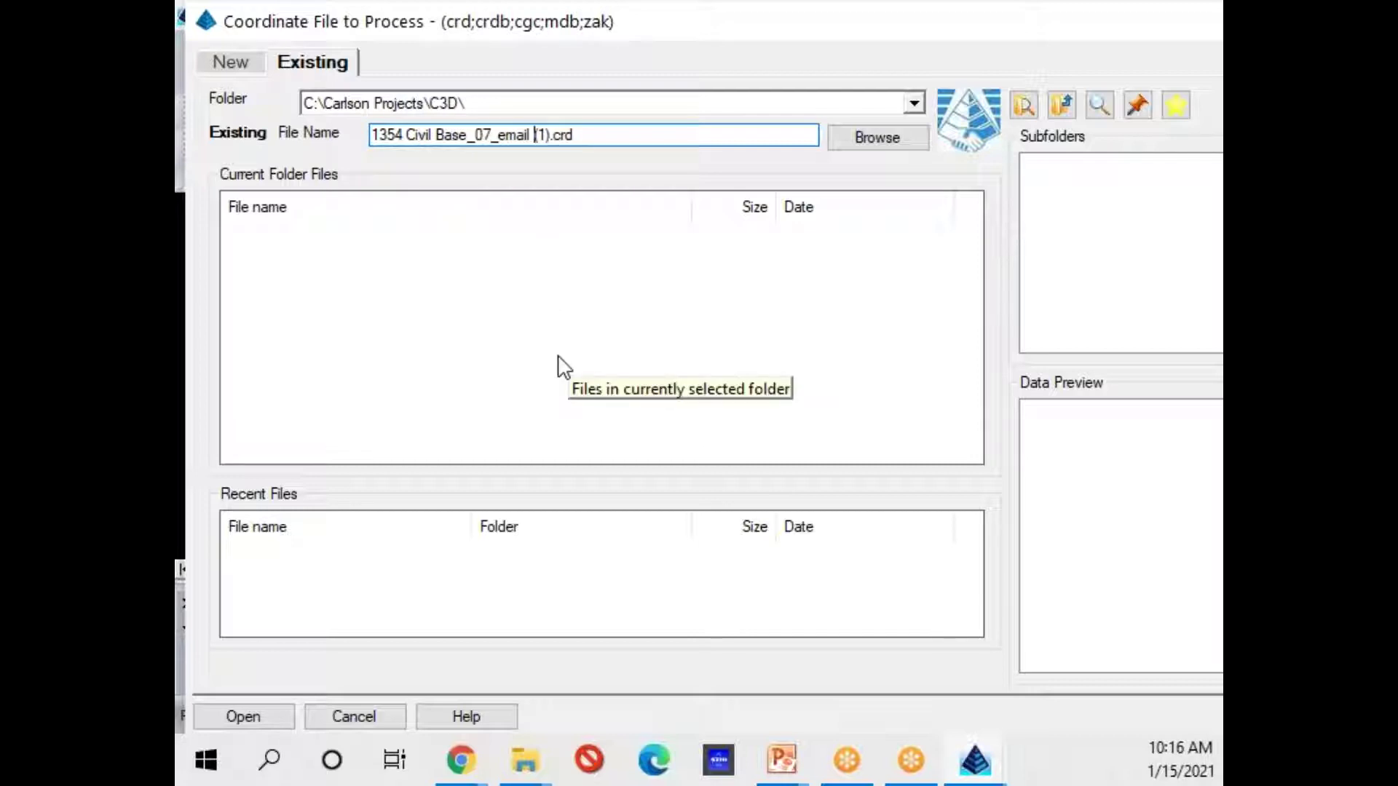
{"action": "key", "text": "BackSpace"}
{"action": "key", "text": "Delete"}
{"action": "key", "text": "Delete"}
{"action": "key", "text": "Delete"}
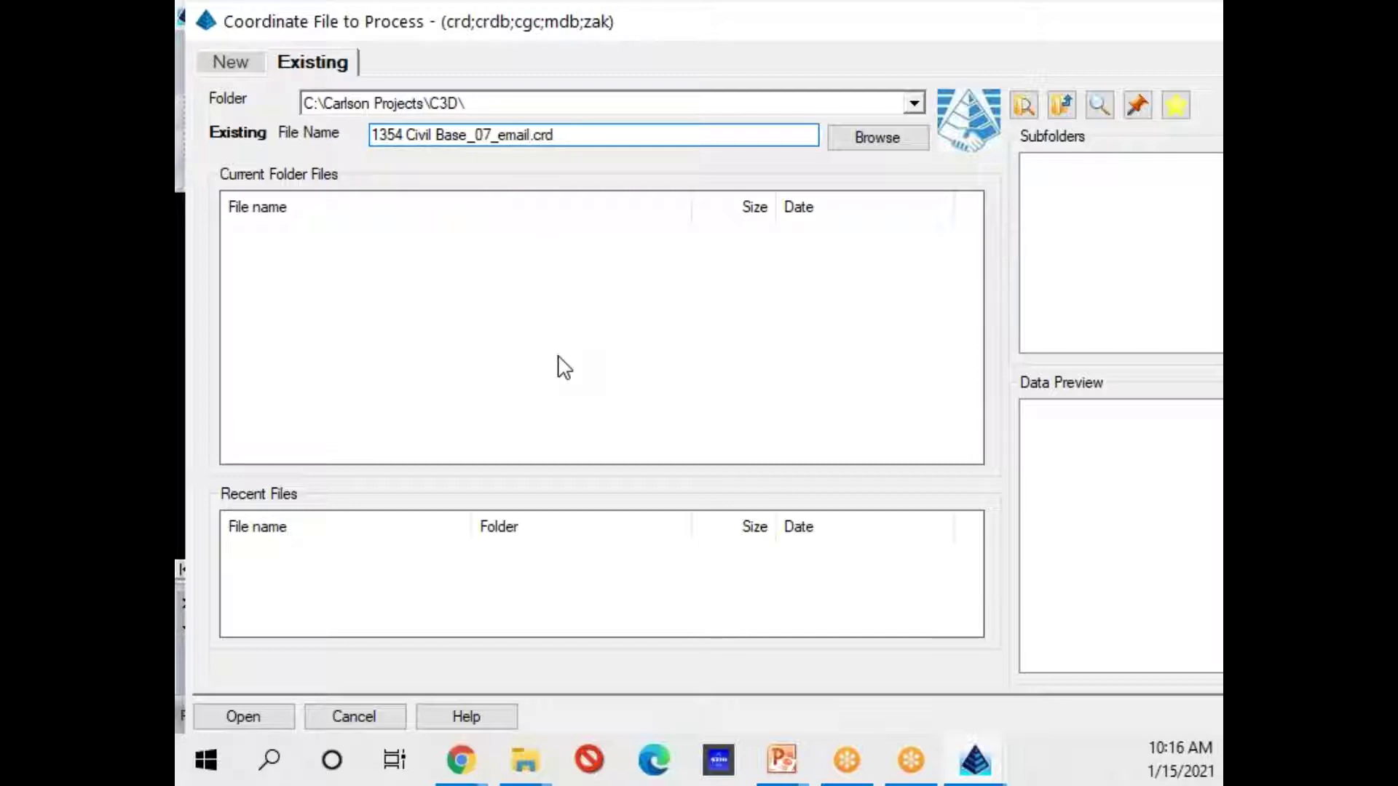
{"action": "left_click", "coordinate": [245, 713]}
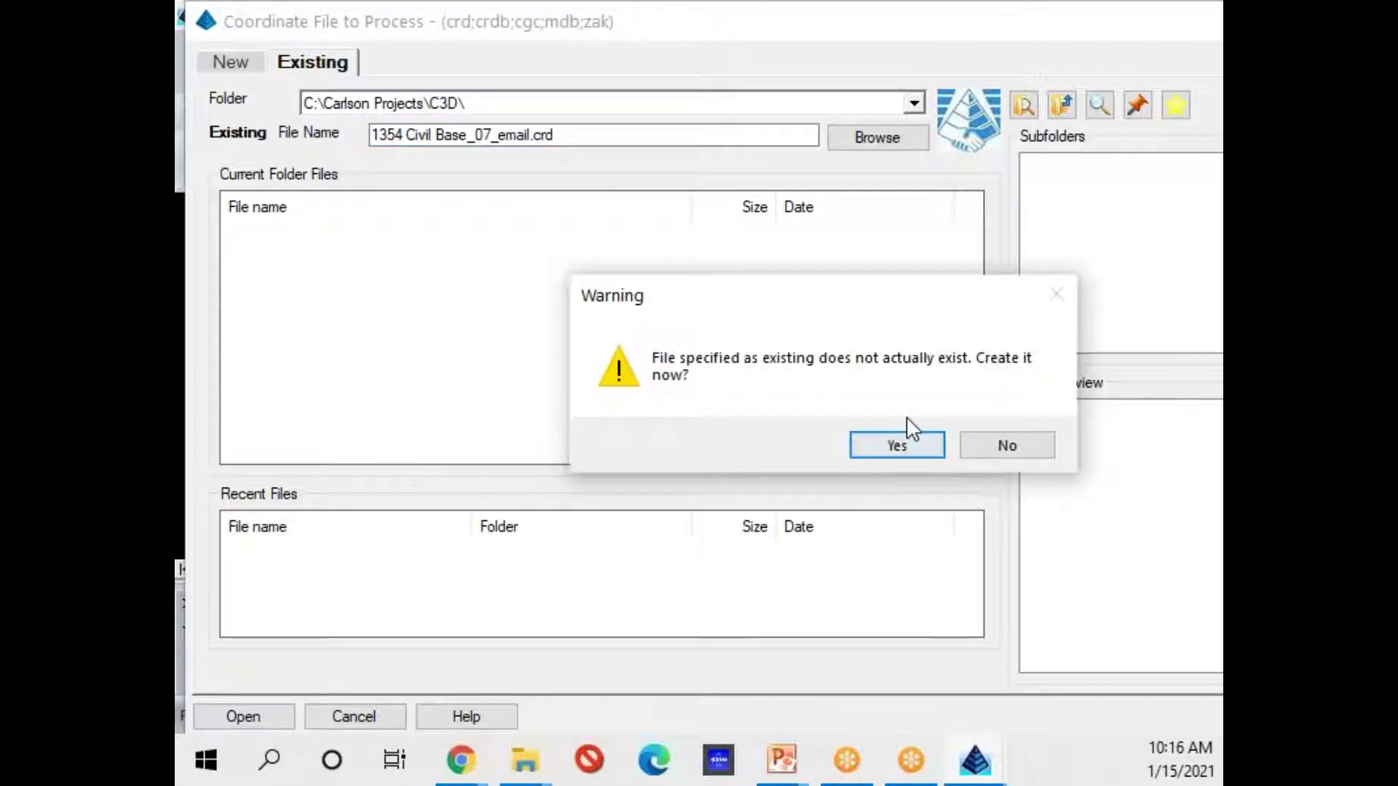
{"action": "left_click", "coordinate": [897, 445]}
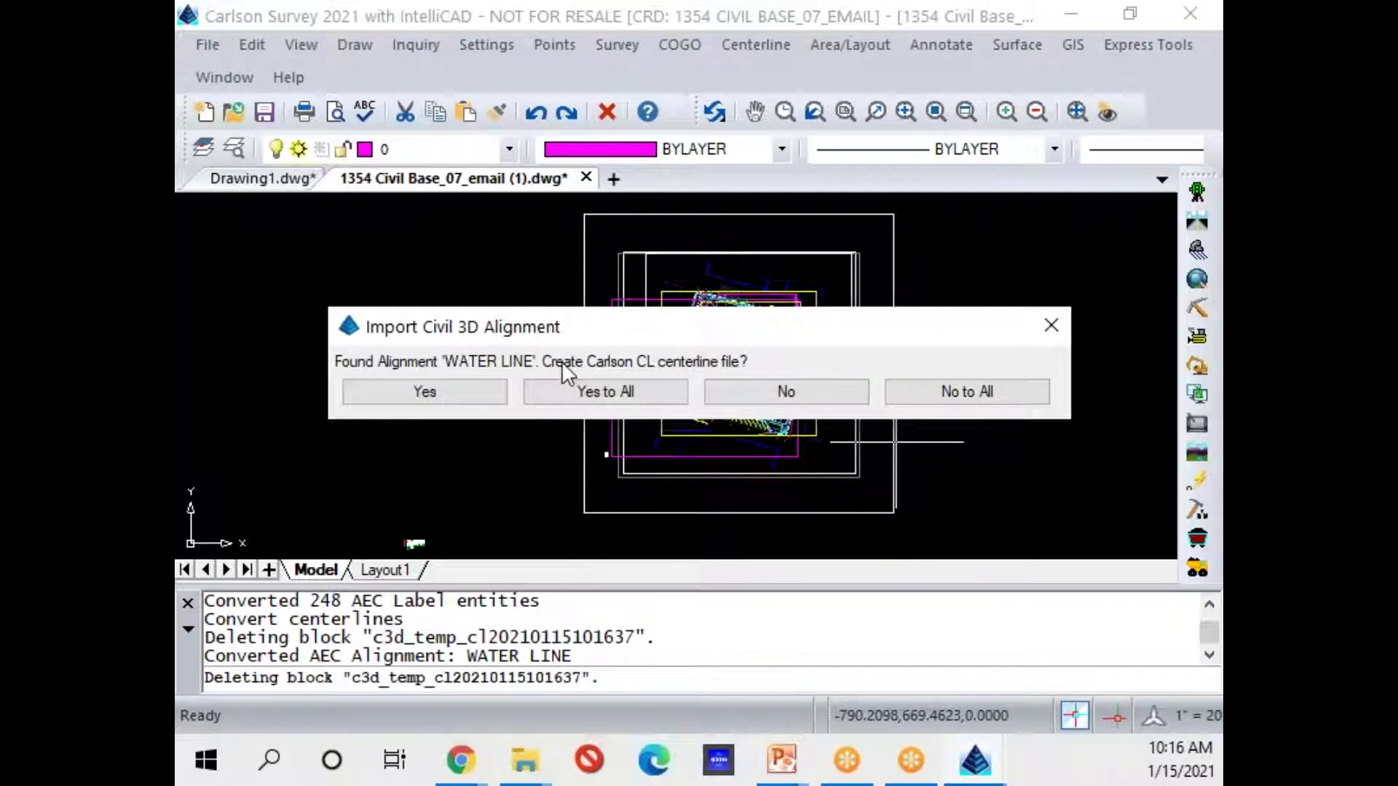
Create Carlson CL centerline files for all found alignments and store them in the Carlson Projects C3D folder
{"action": "left_click", "coordinate": [604, 393]}
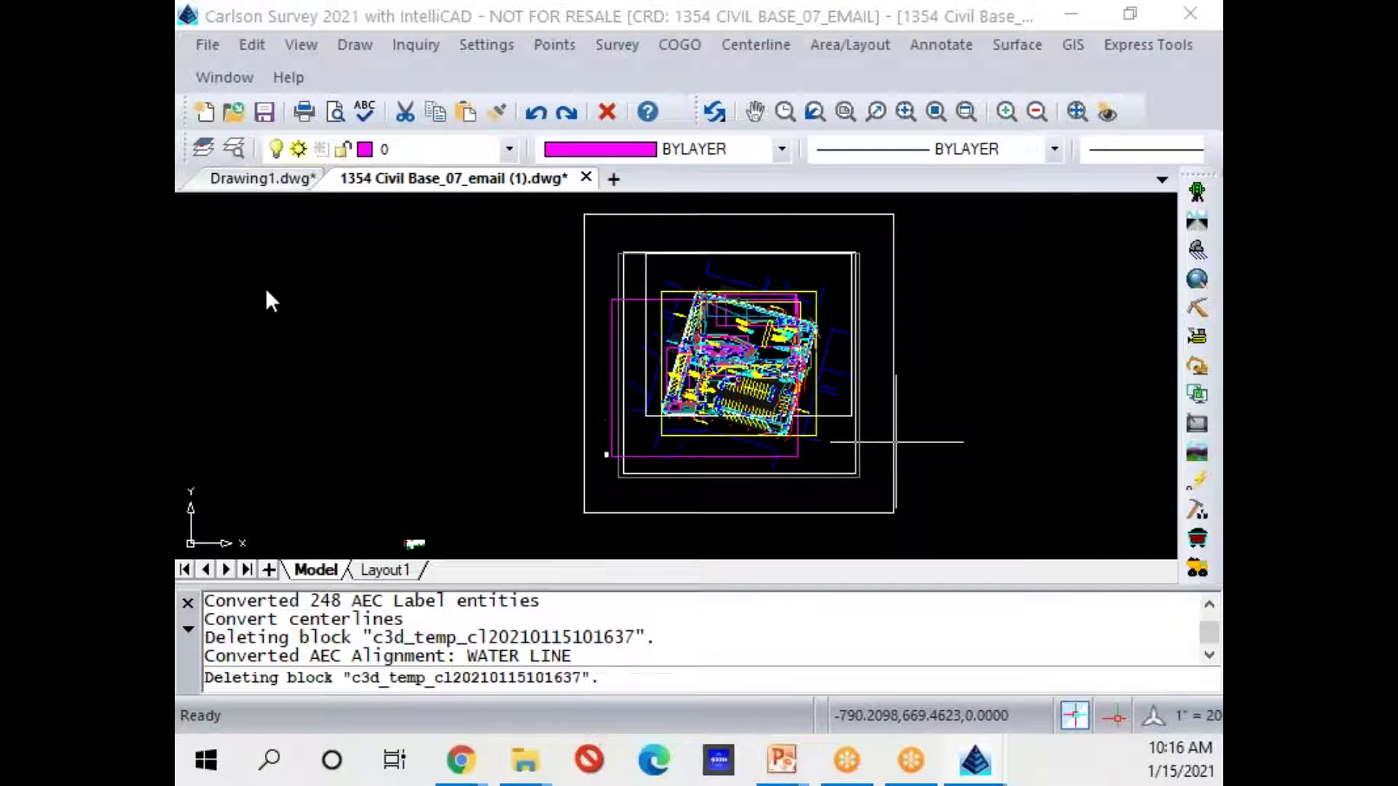
{"action": "left_click_drag", "start_coordinate": [282, 237], "coordinate": [785, 171]}
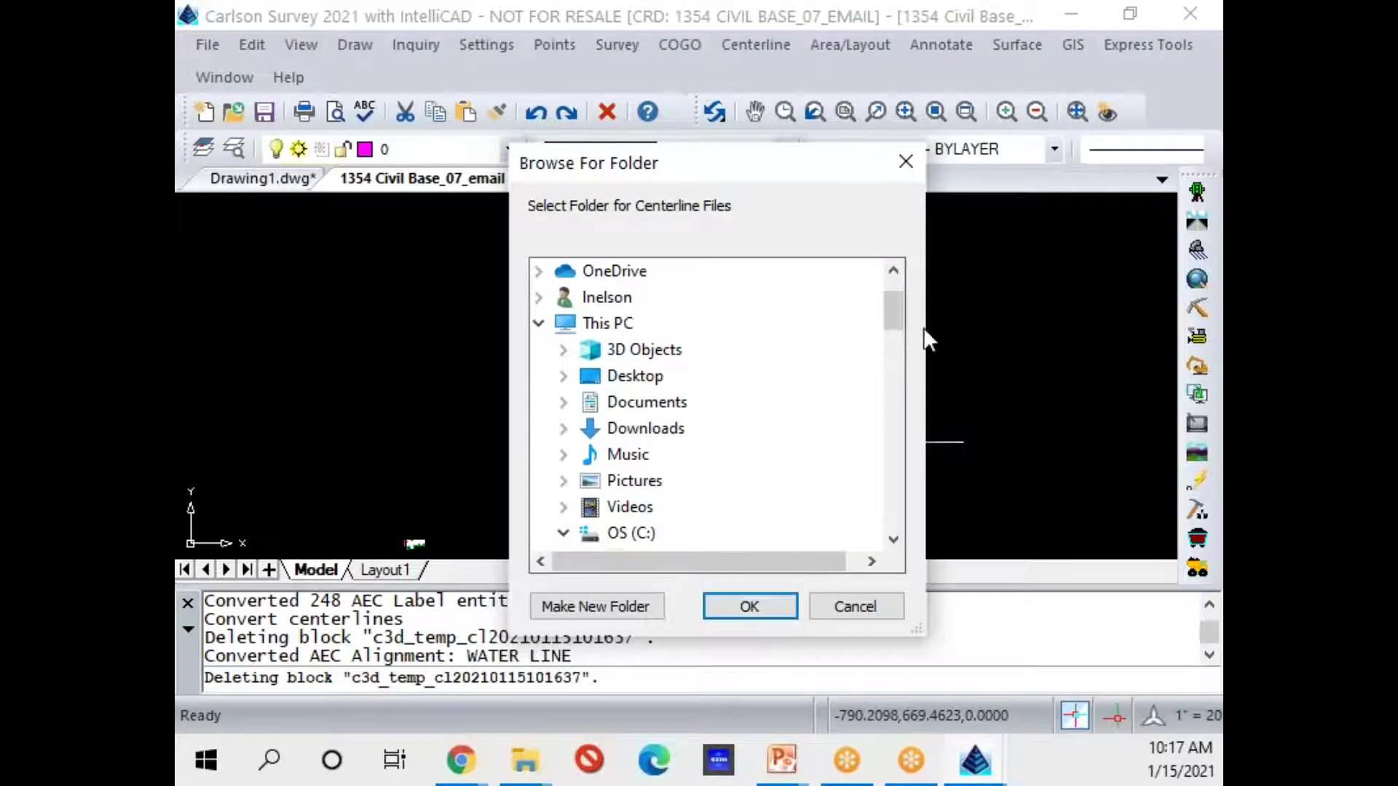
{"action": "left_click_drag", "start_coordinate": [895, 307], "coordinate": [892, 349]}
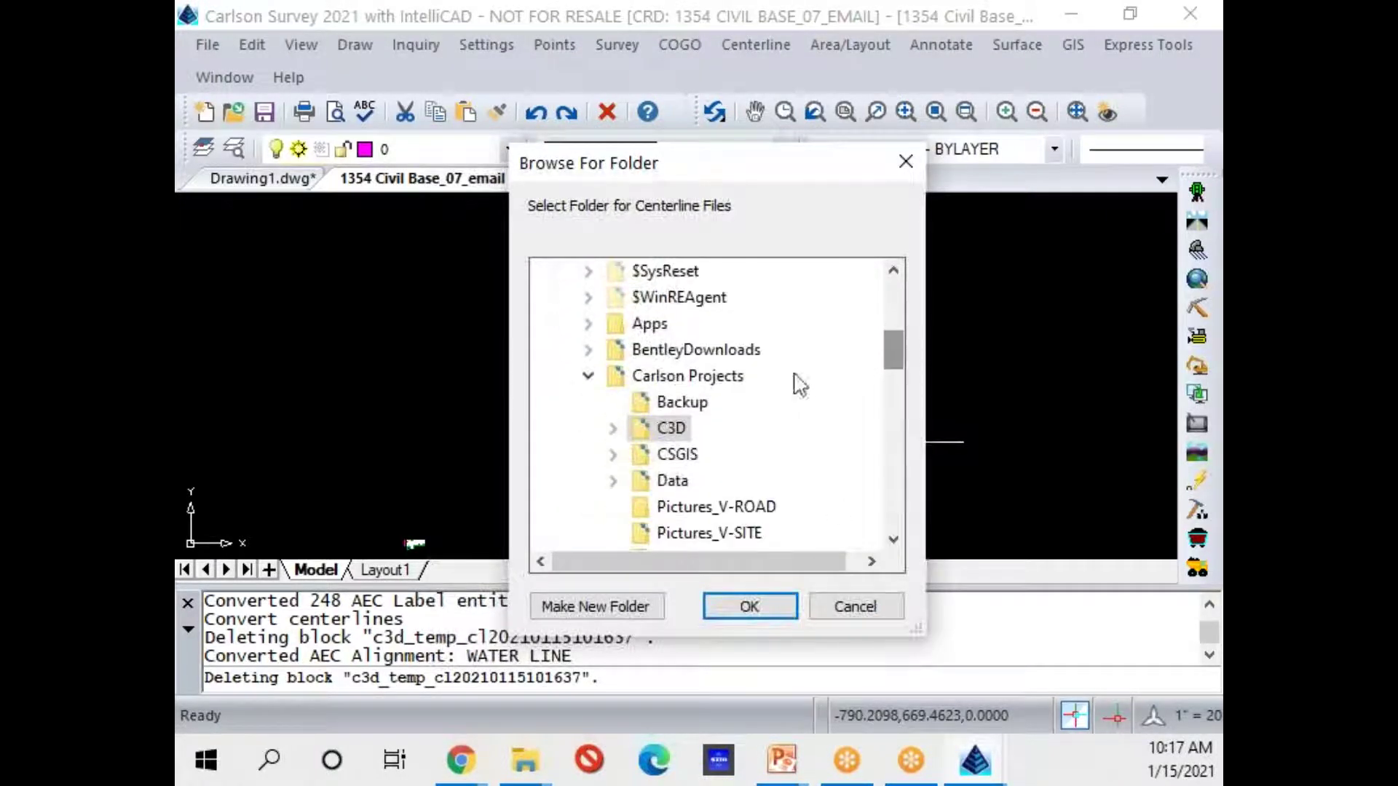
{"action": "left_click", "coordinate": [751, 608]}
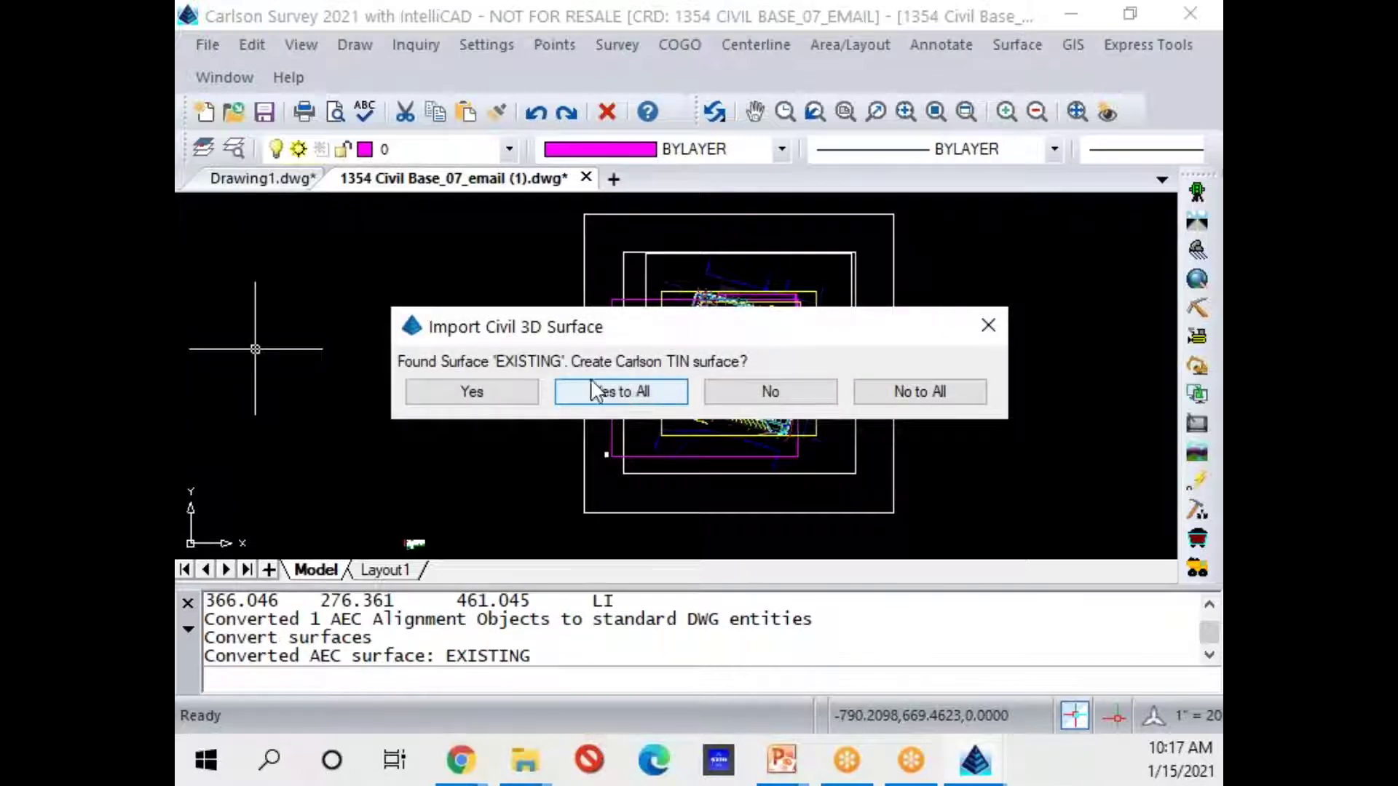
Create Carlson TIN surfaces for all found Civil 3D surfaces and accept the offered folder for the surface files
{"action": "left_click", "coordinate": [641, 397]}
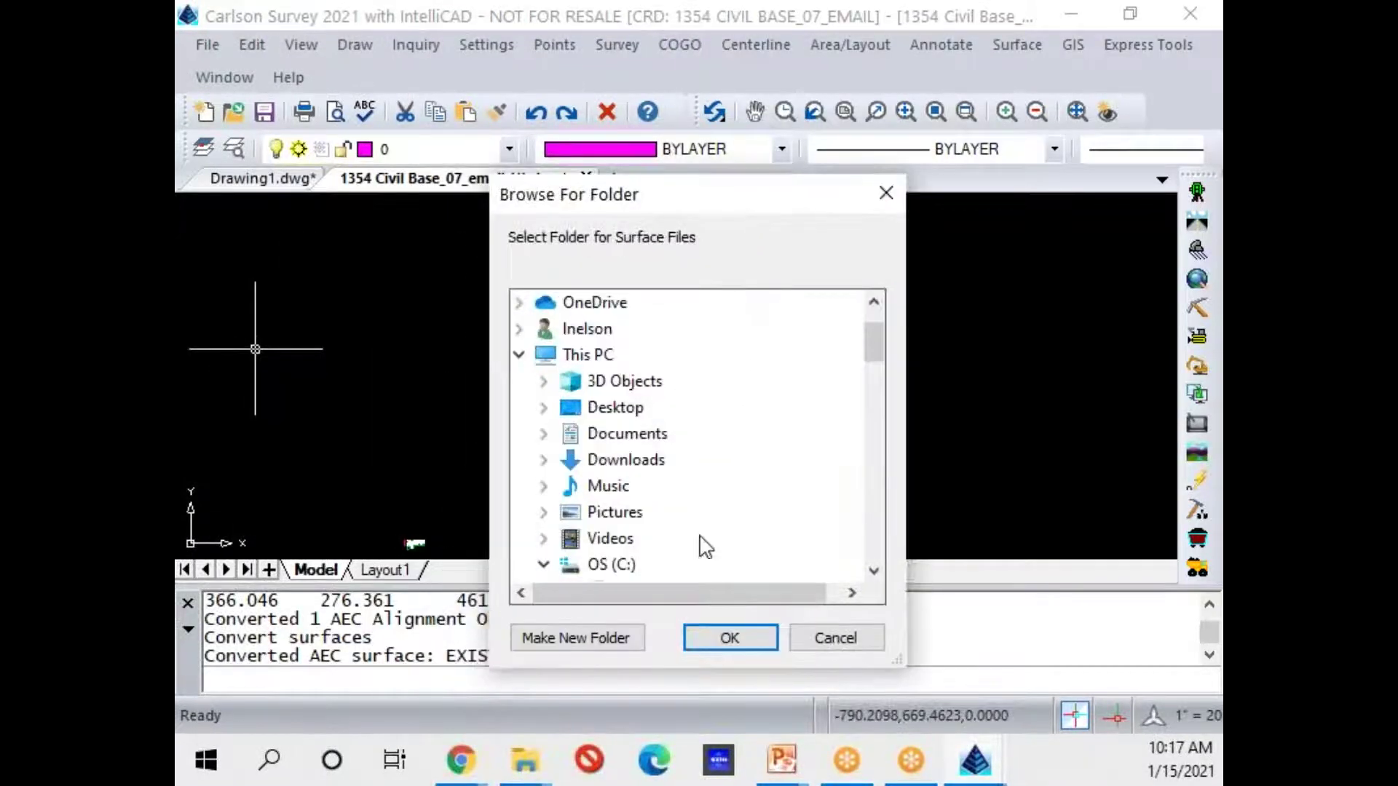
{"action": "left_click", "coordinate": [728, 640]}
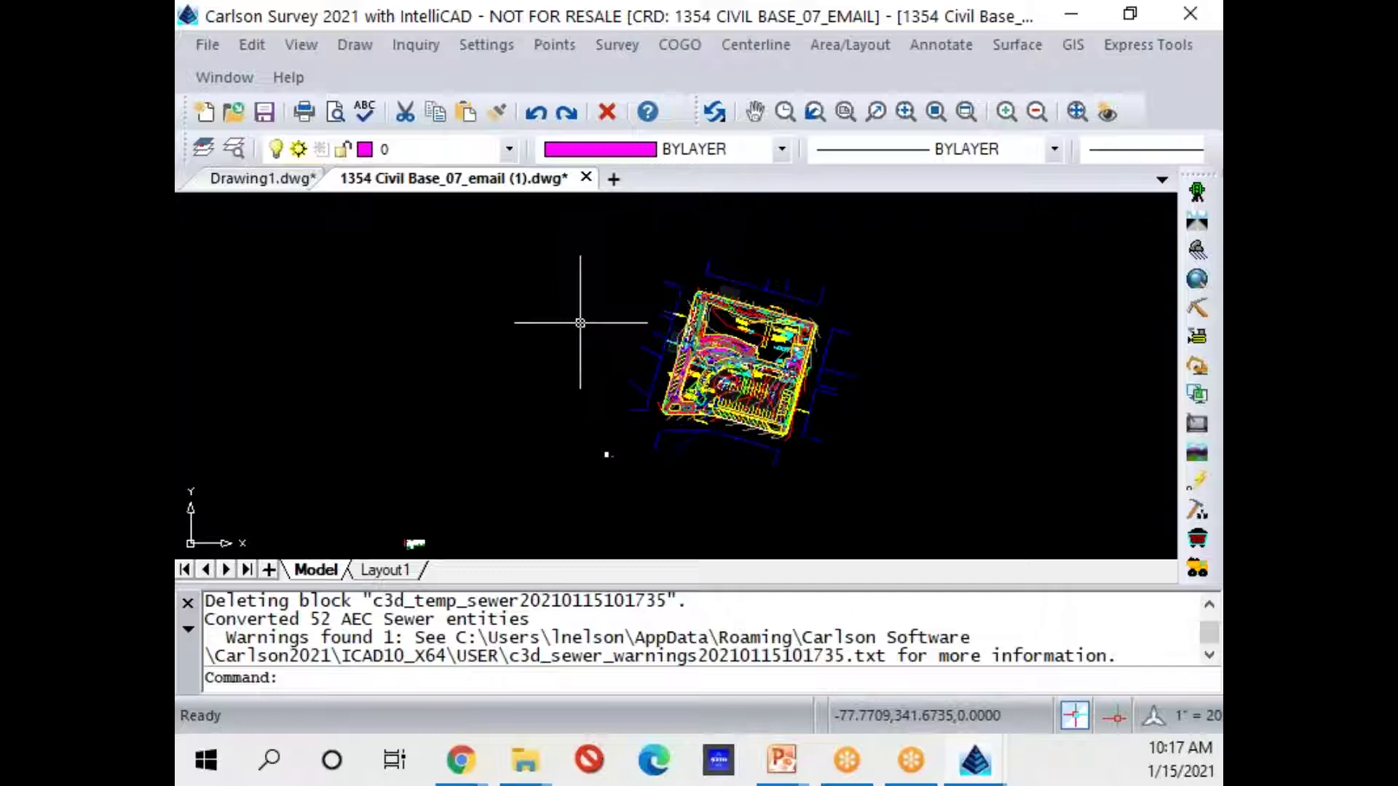
Inspect the converted linework near the site's west entrance and save the drawing
{"action": "scroll", "coordinate": [770, 388], "scroll_direction": "up", "scroll_amount": 5}
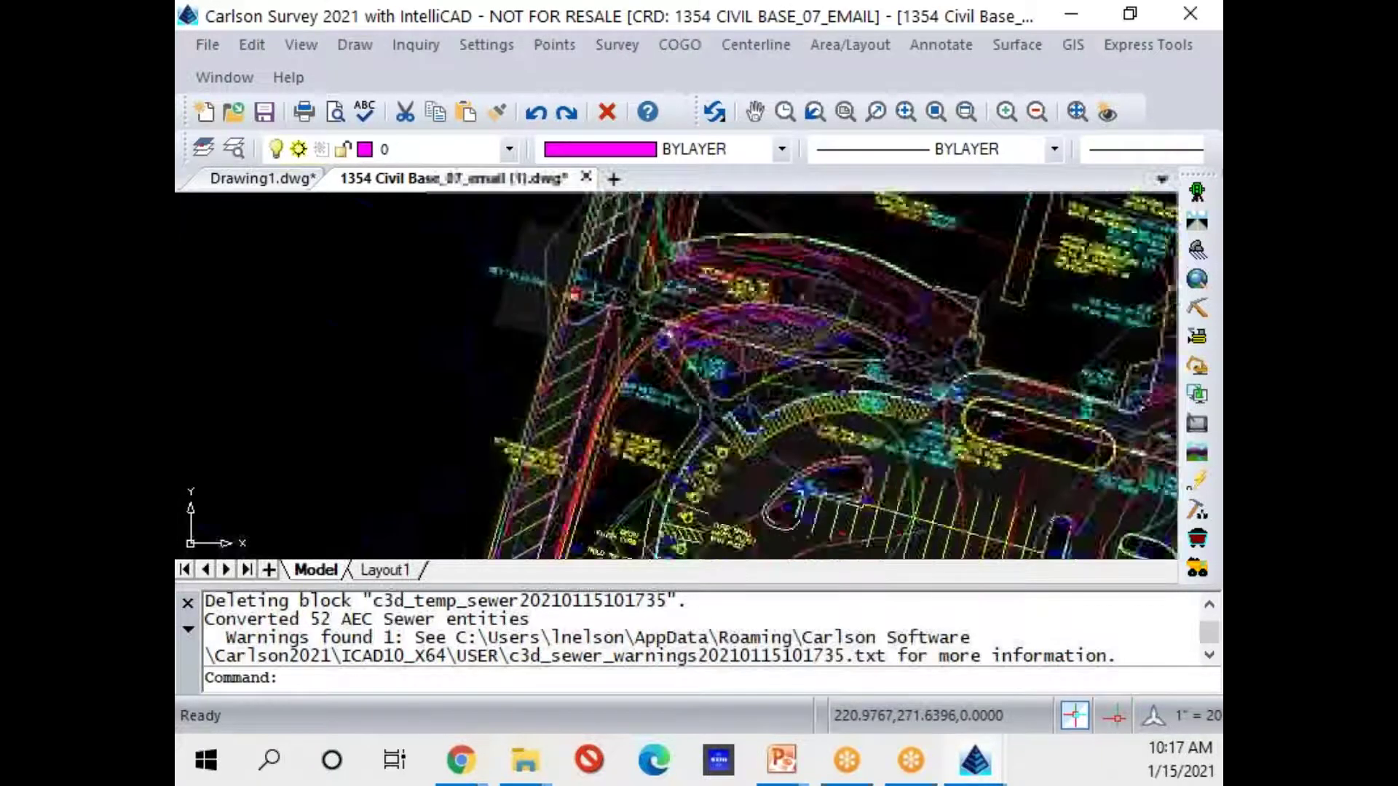
{"action": "scroll", "coordinate": [659, 320], "scroll_direction": "up", "scroll_amount": 6}
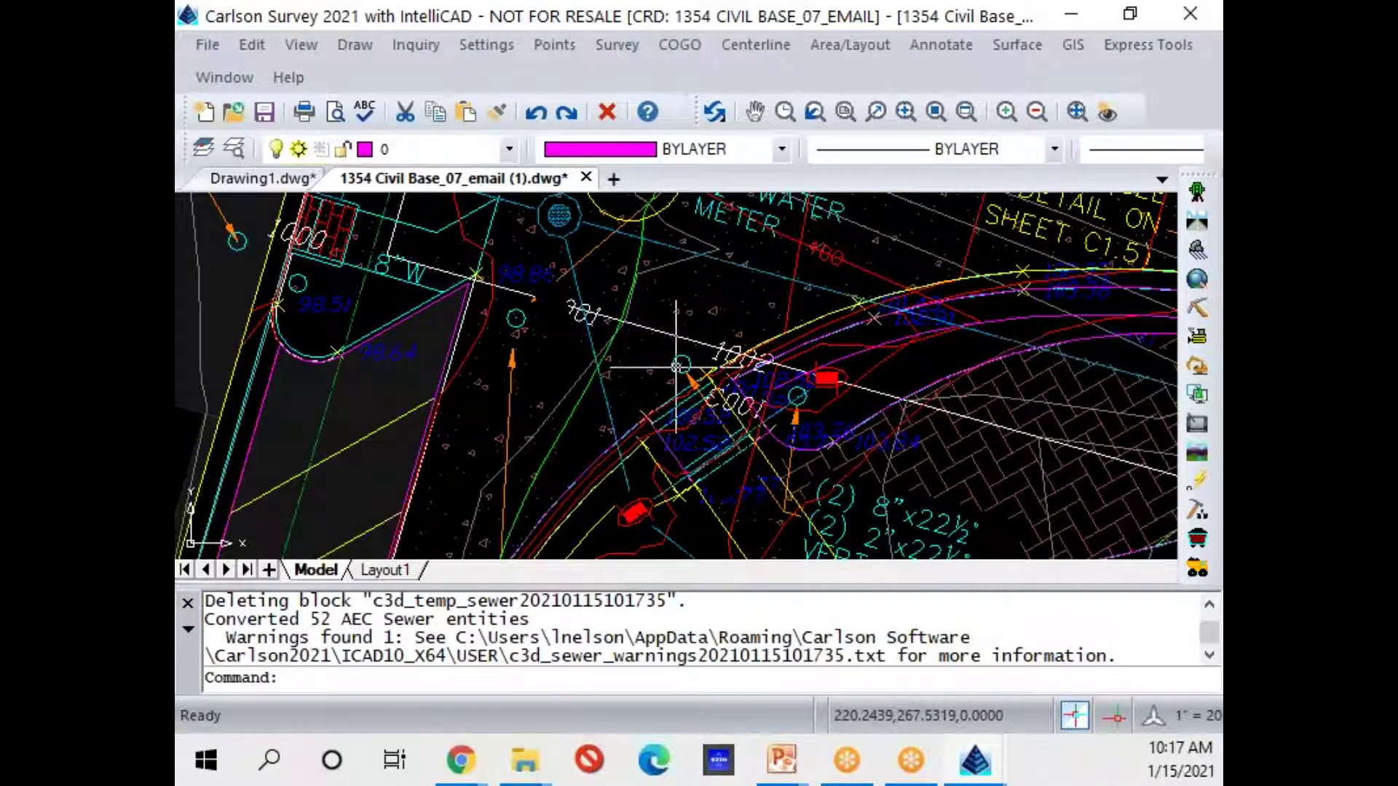
{"action": "left_click", "coordinate": [208, 42]}
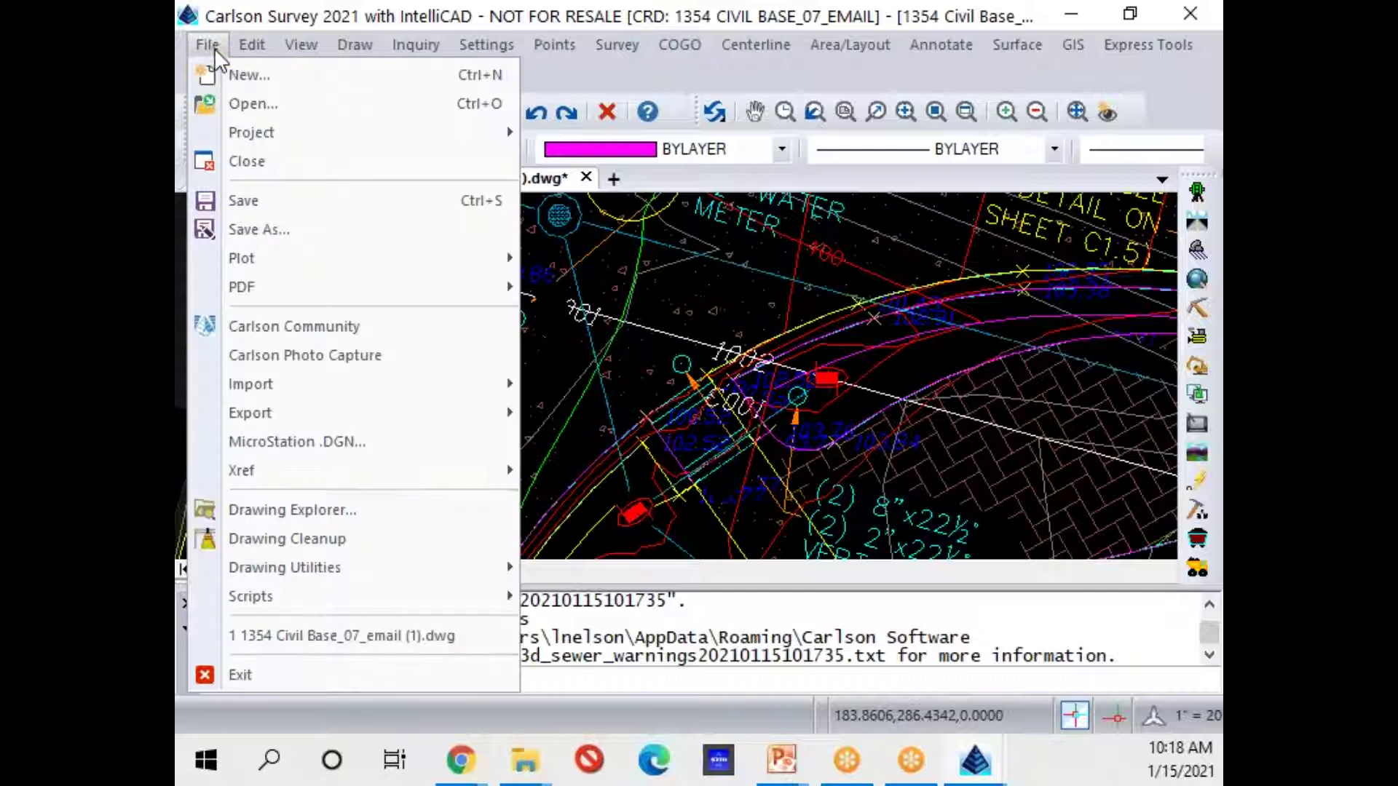
{"action": "left_click", "coordinate": [251, 203]}
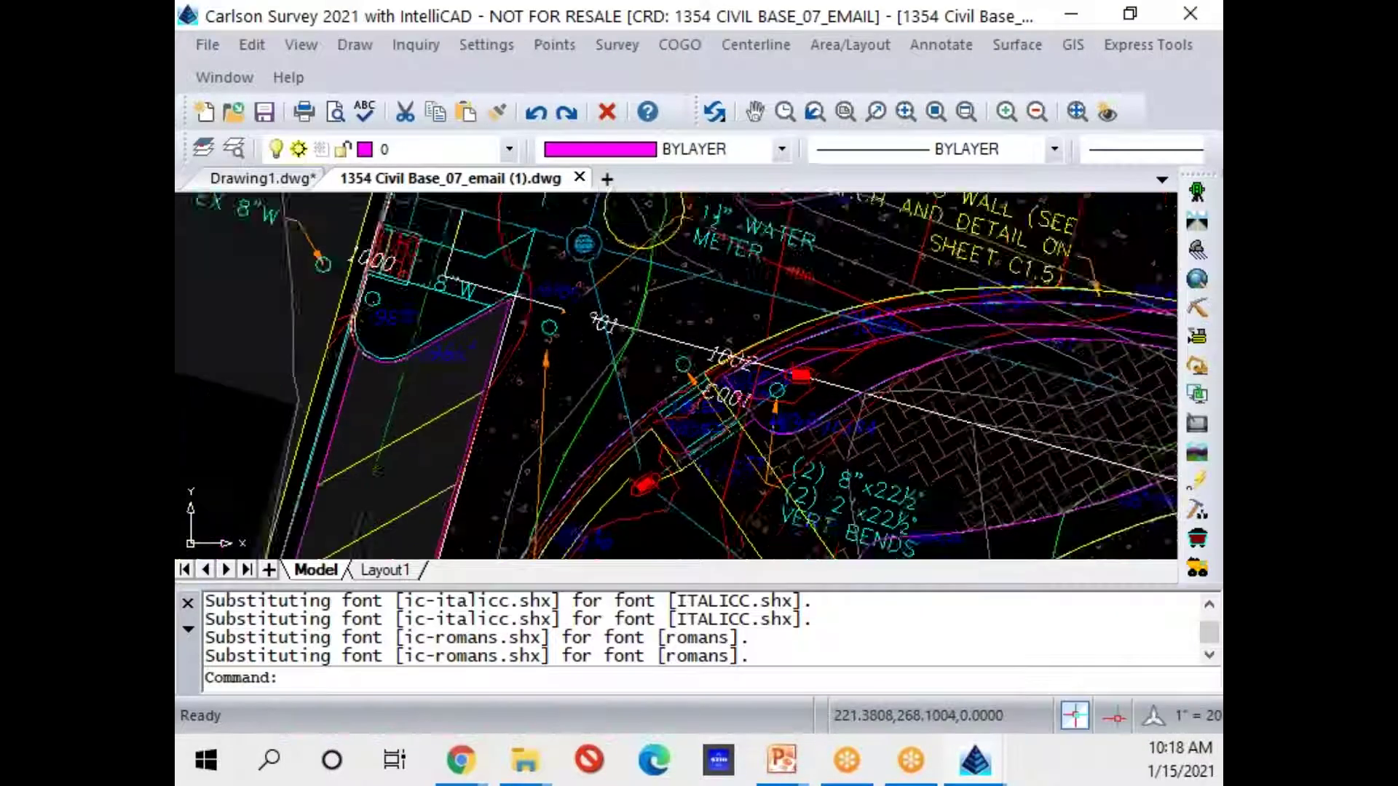
Turn on and thaw all layers of the site drawing
{"action": "scroll", "coordinate": [765, 386], "scroll_direction": "down", "scroll_amount": 10}
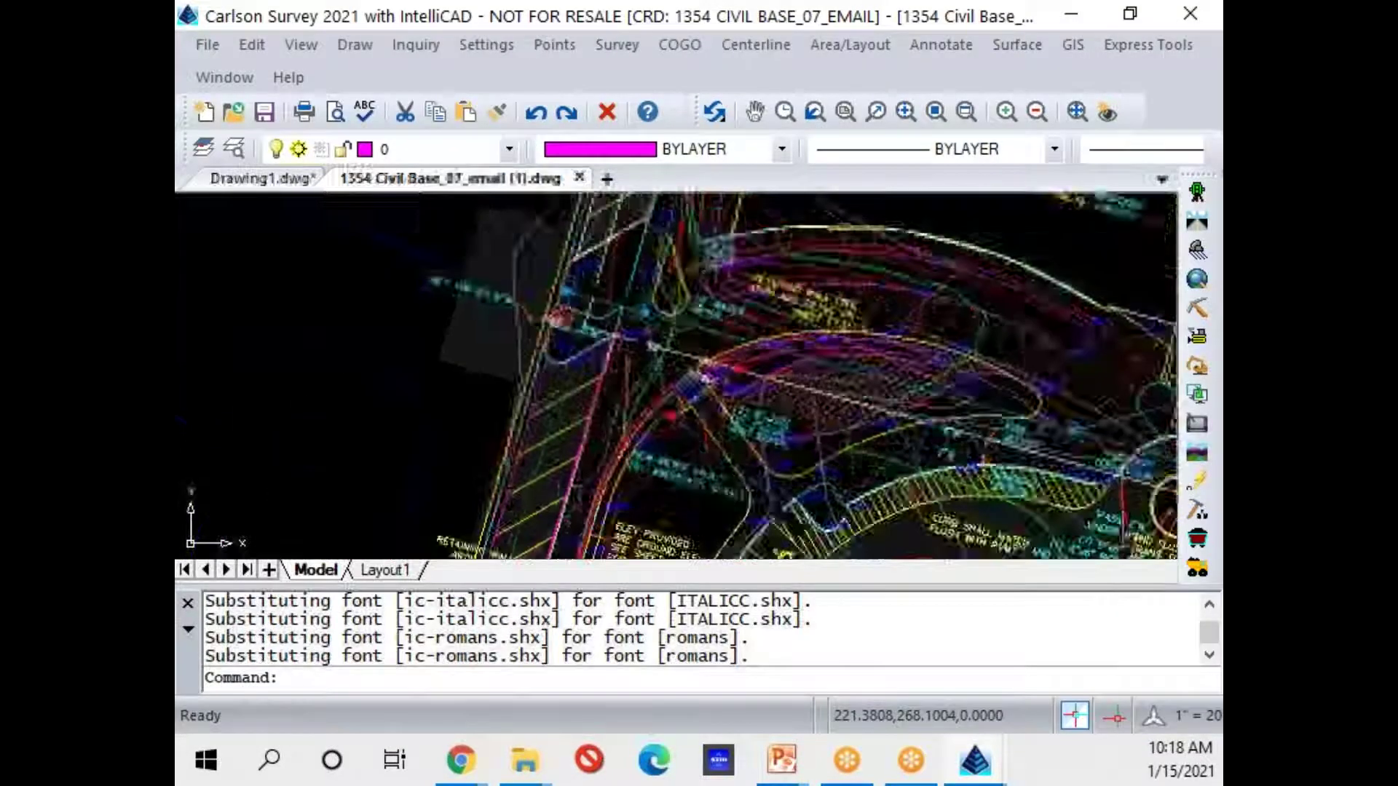
{"action": "scroll", "coordinate": [549, 521], "scroll_direction": "down", "scroll_amount": 3}
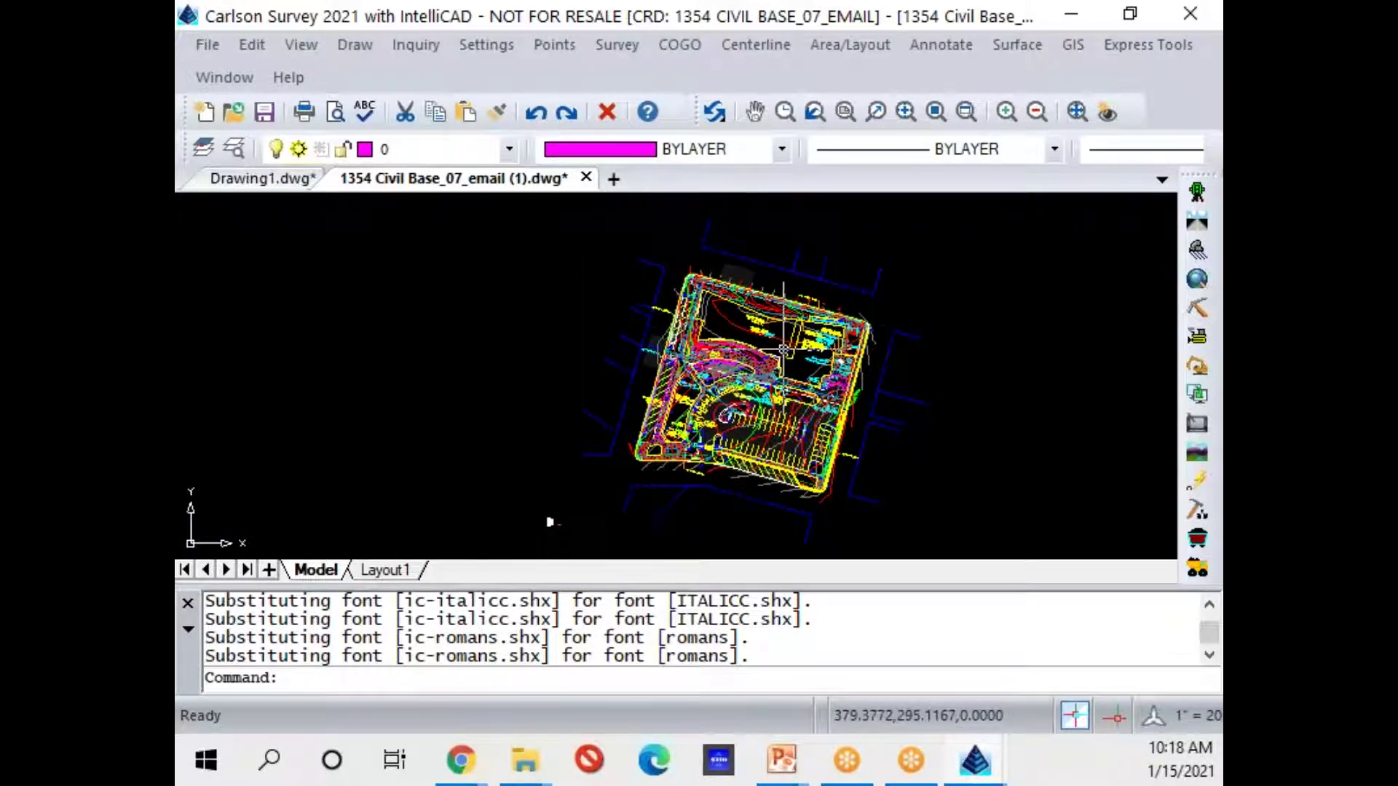
{"action": "left_click", "coordinate": [304, 51]}
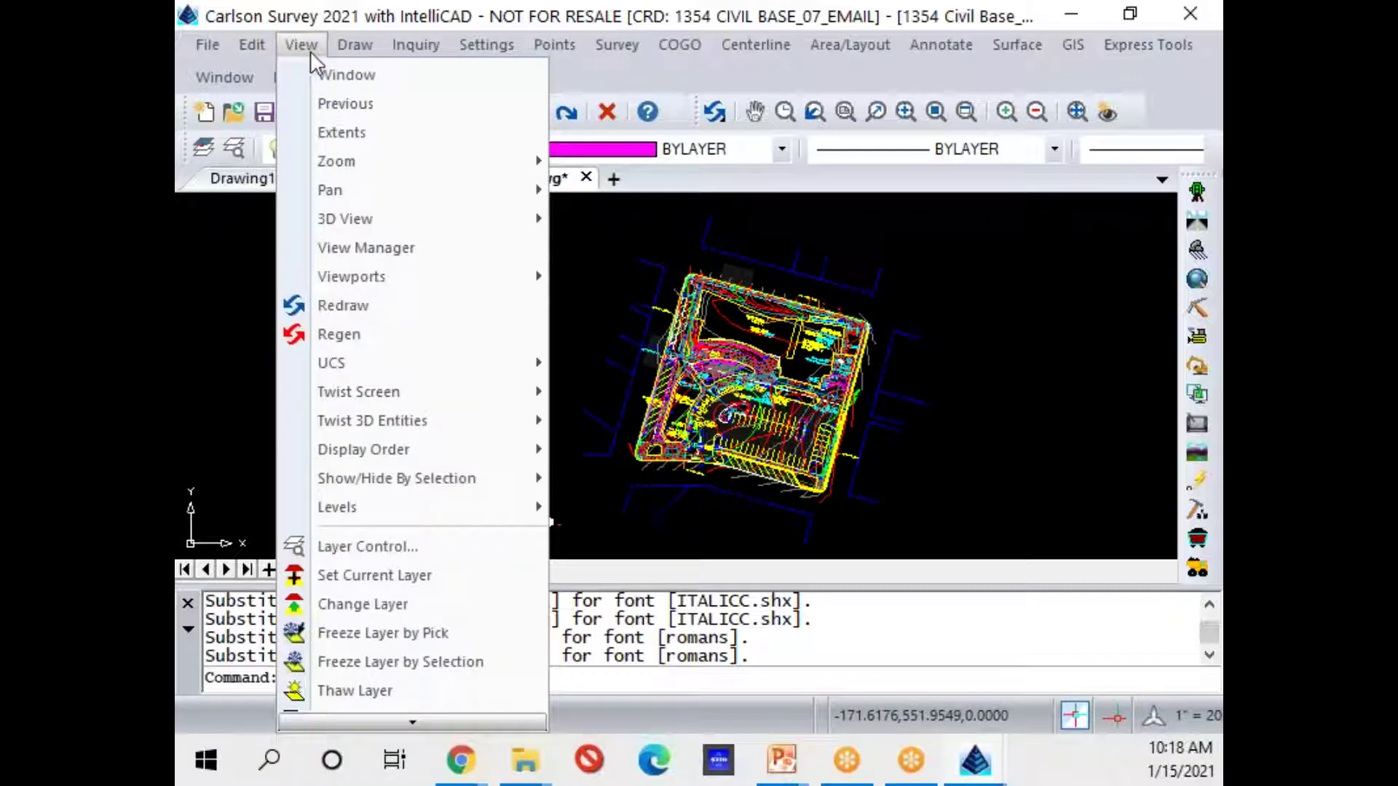
{"action": "mouse_move", "coordinate": [399, 410]}
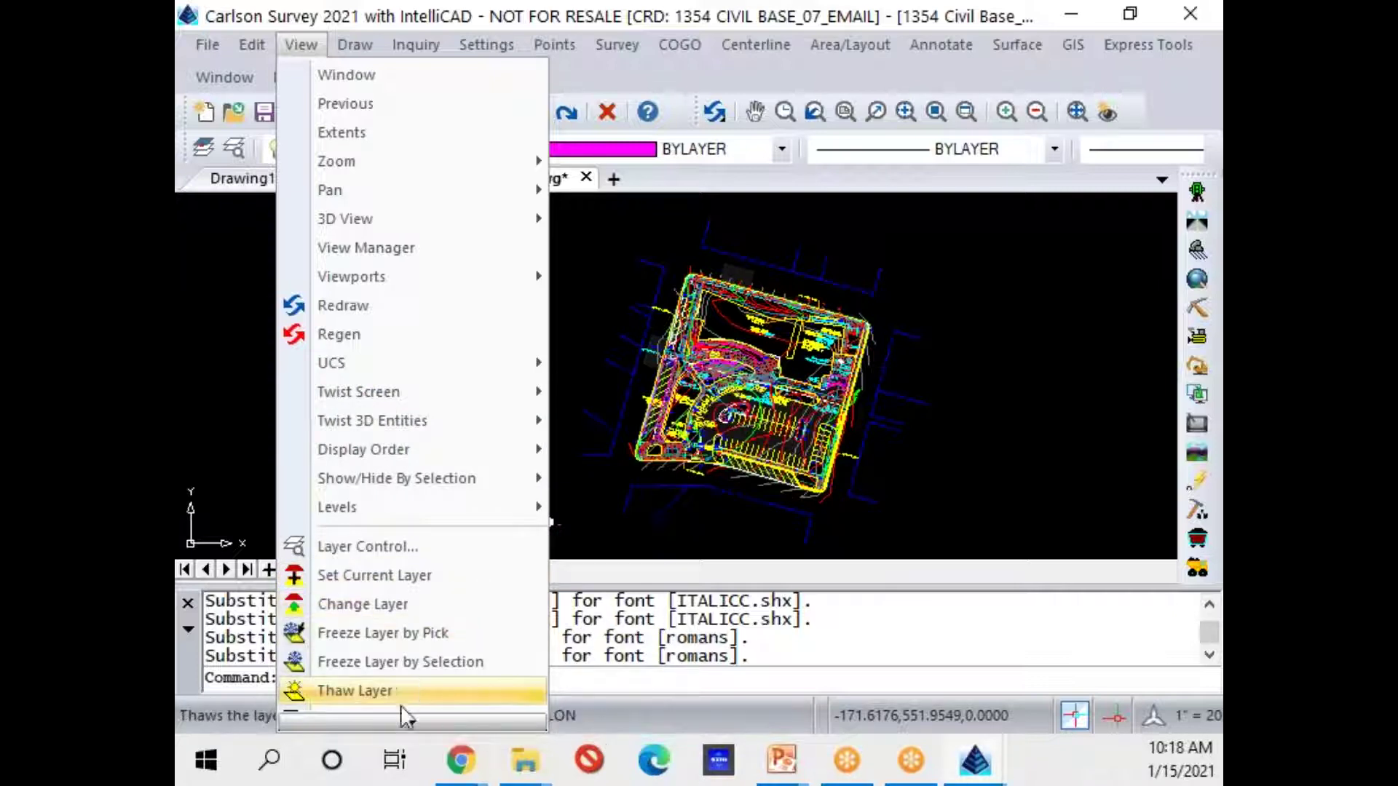
{"action": "mouse_move", "coordinate": [405, 721]}
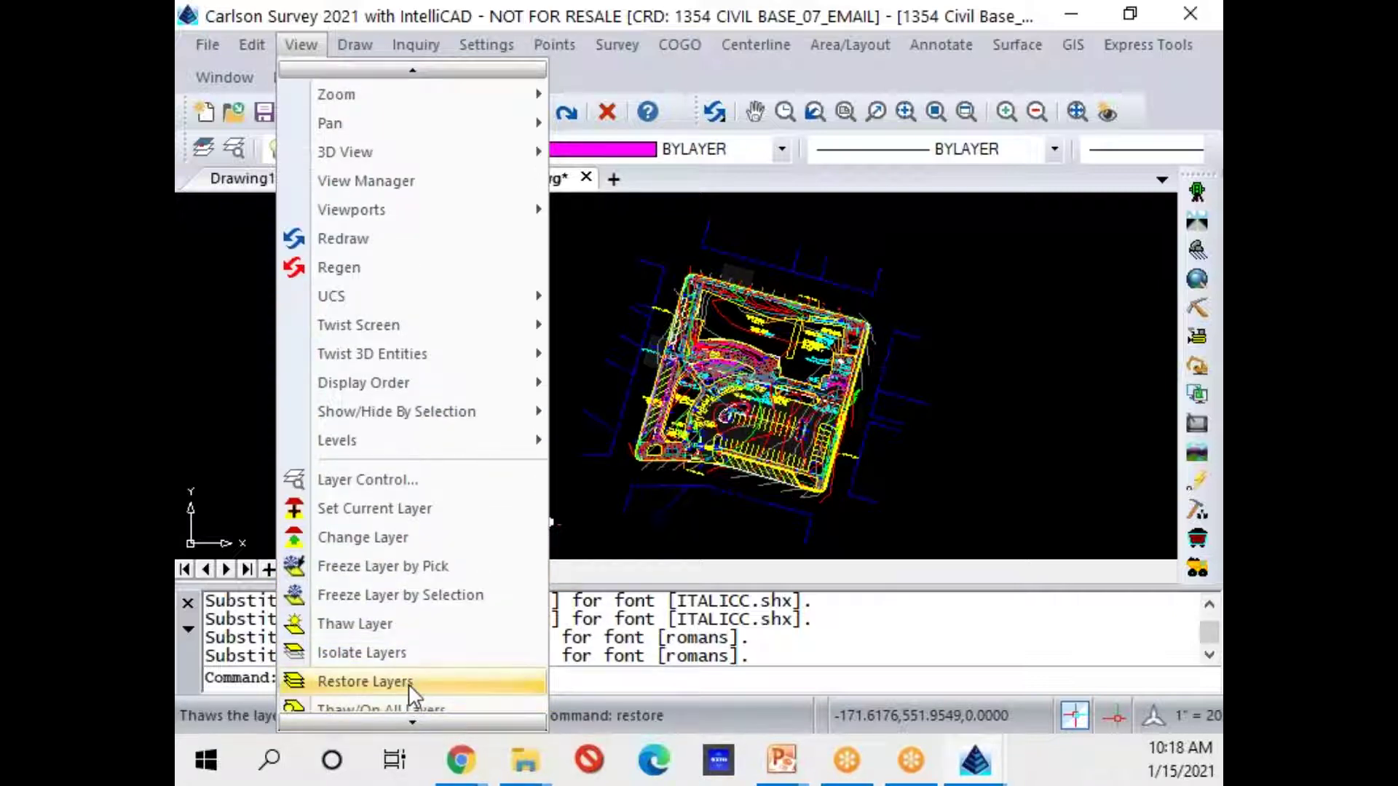
{"action": "left_click", "coordinate": [411, 701]}
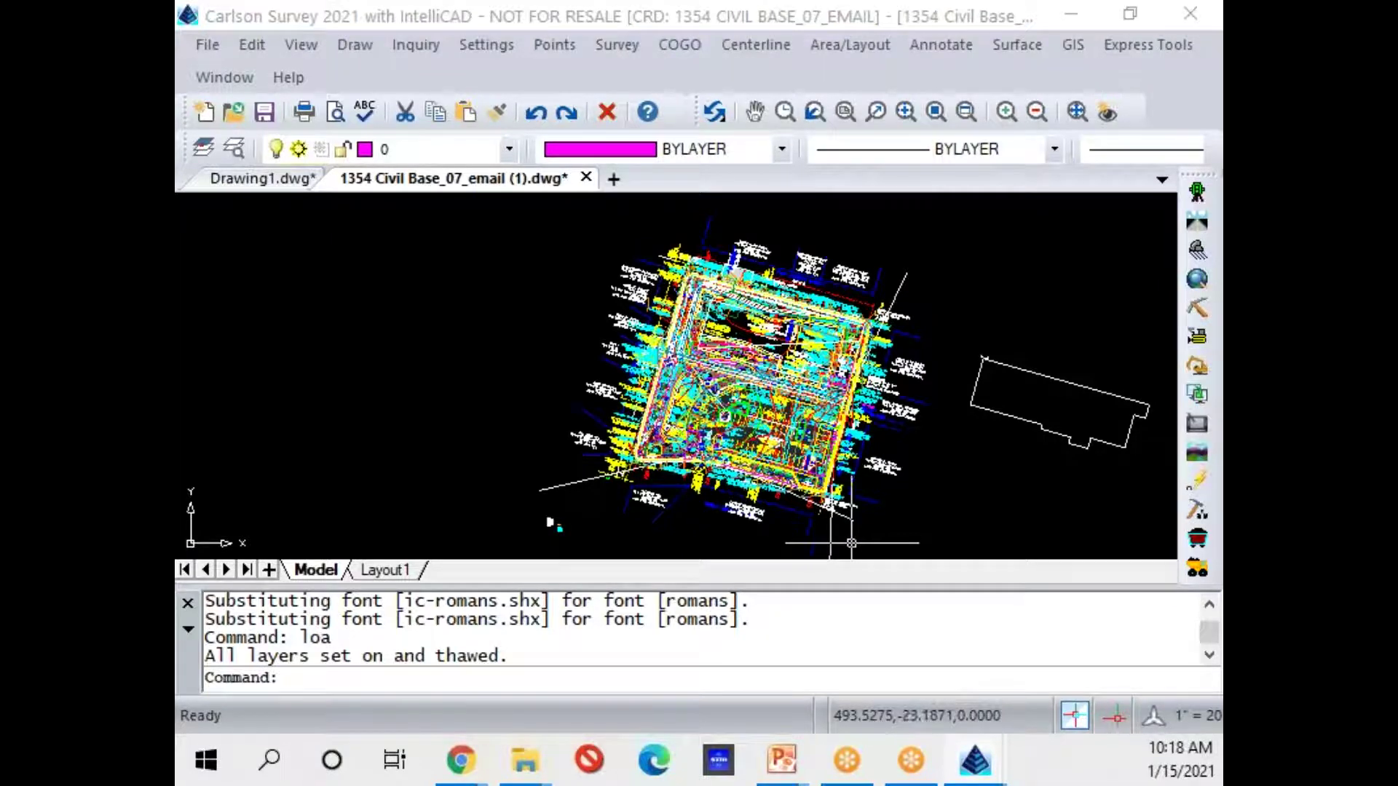
Examine the iron-pin basis-of-coordinates note at the site's southeast corner and the labels along East Cleveland Avenue
{"action": "scroll", "coordinate": [822, 483], "scroll_direction": "up", "scroll_amount": 6}
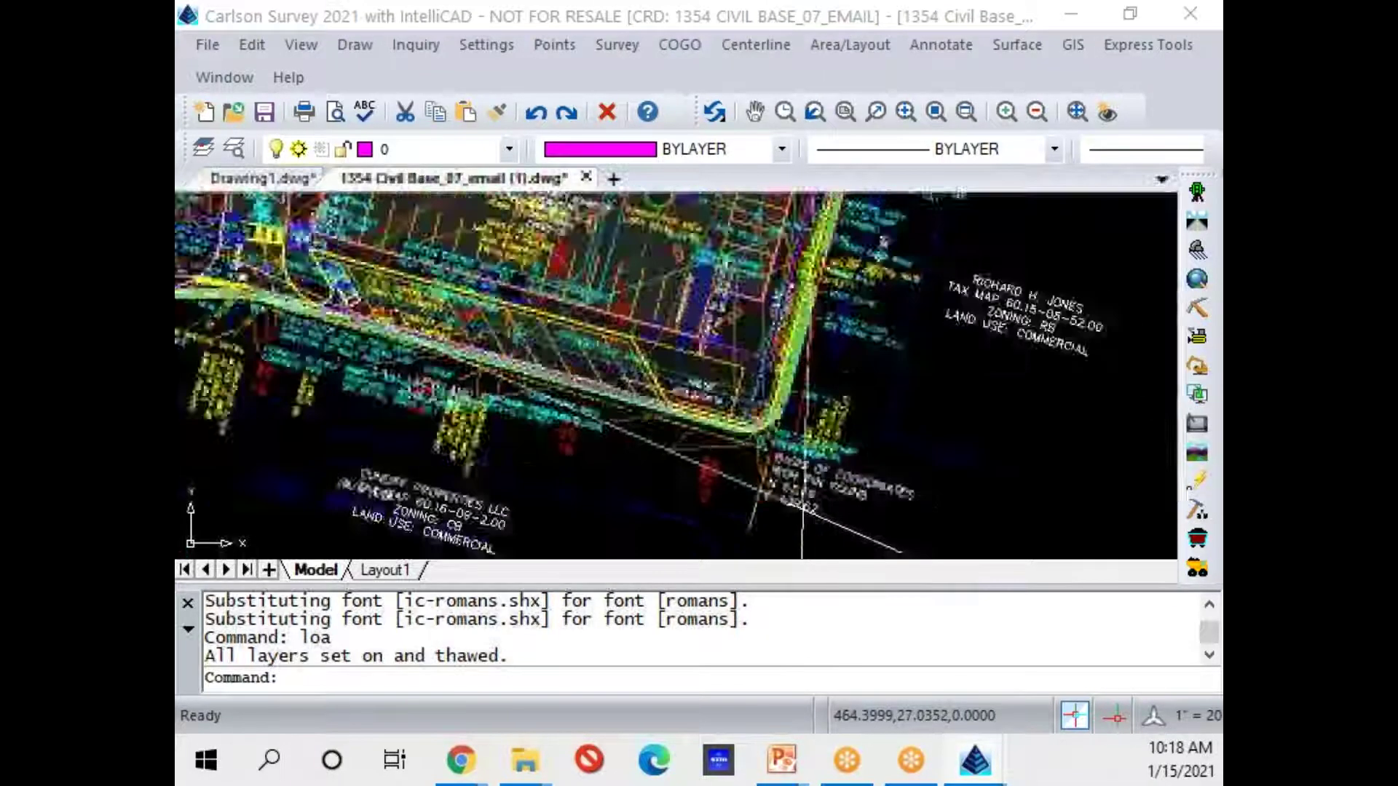
{"action": "scroll", "coordinate": [823, 483], "scroll_direction": "up", "scroll_amount": 3}
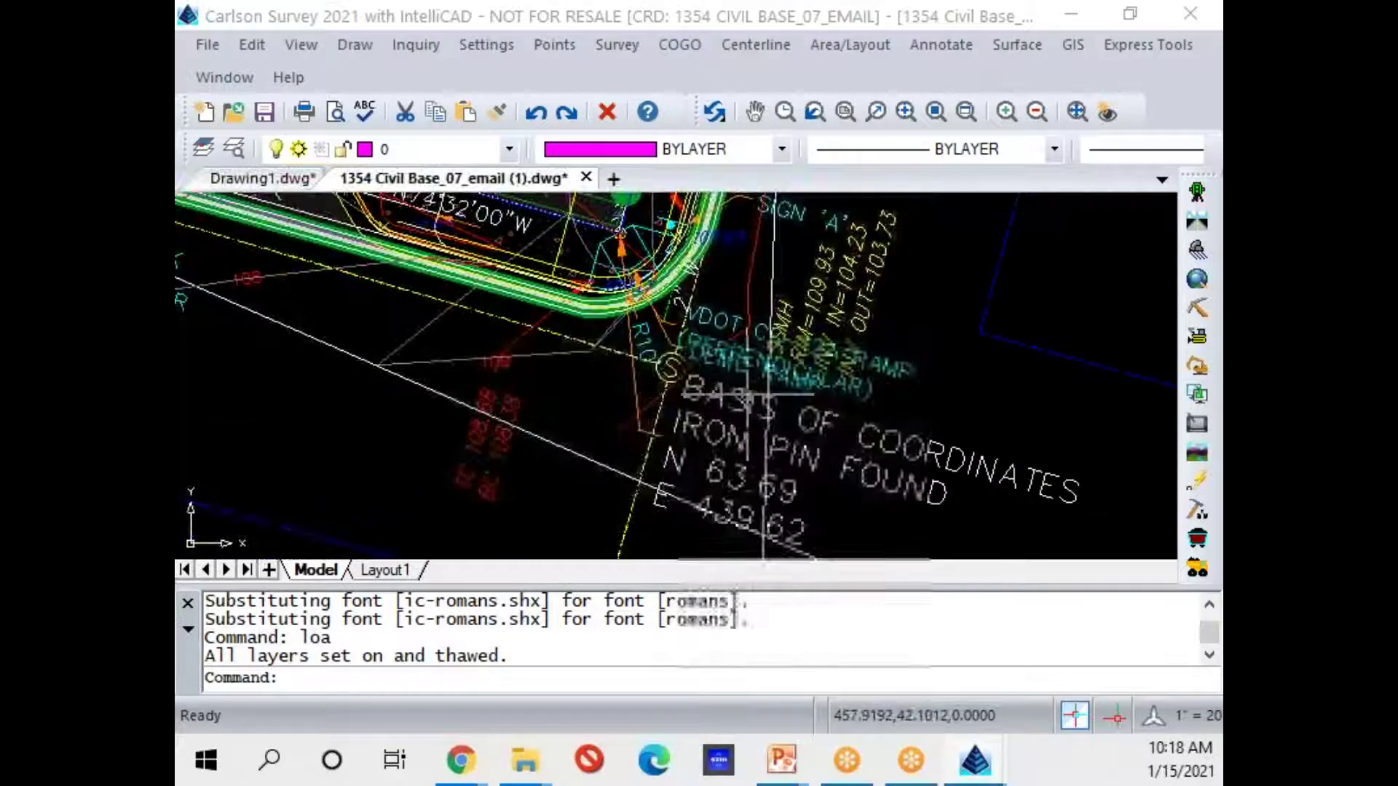
{"action": "middle_click_drag", "start_coordinate": [815, 478], "coordinate": [791, 370]}
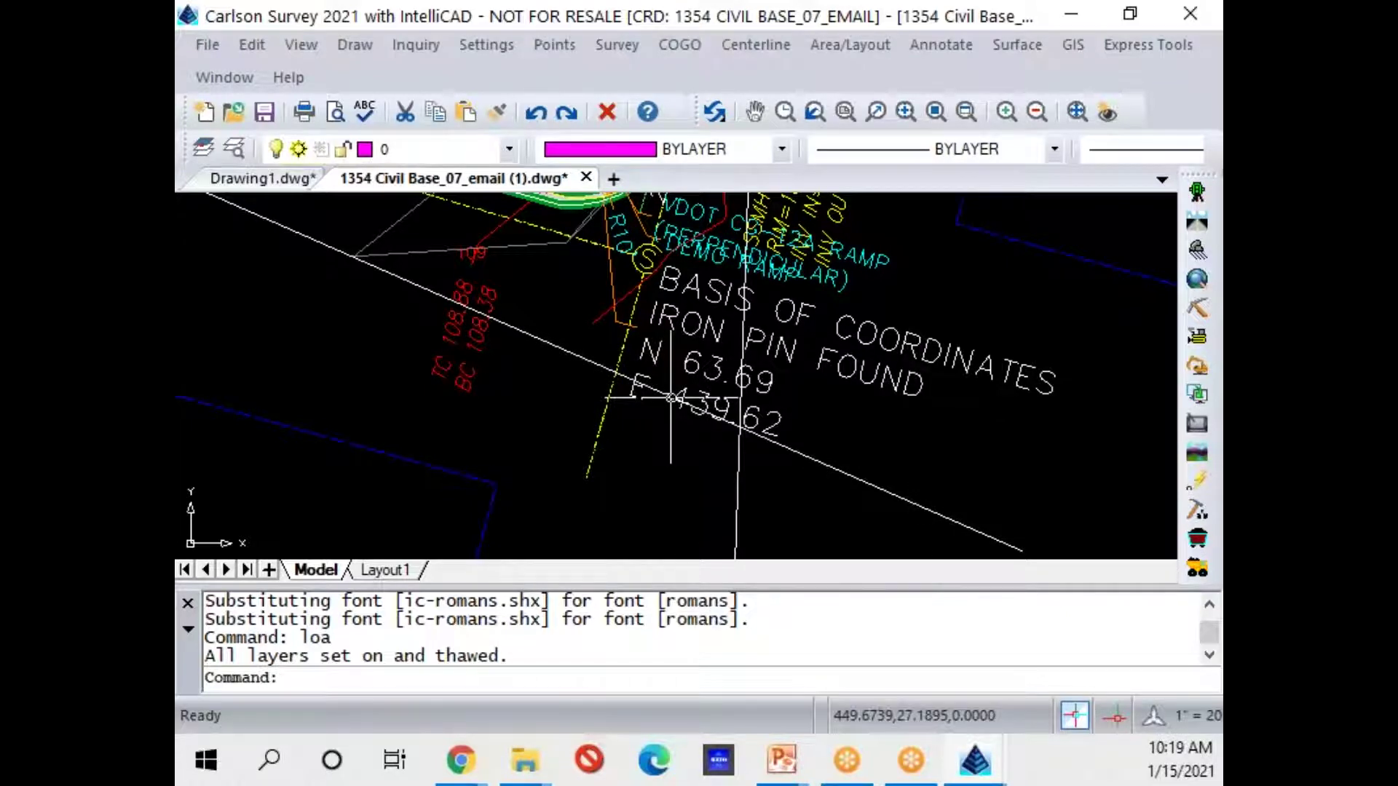
{"action": "scroll", "coordinate": [670, 398], "scroll_direction": "down", "scroll_amount": 6}
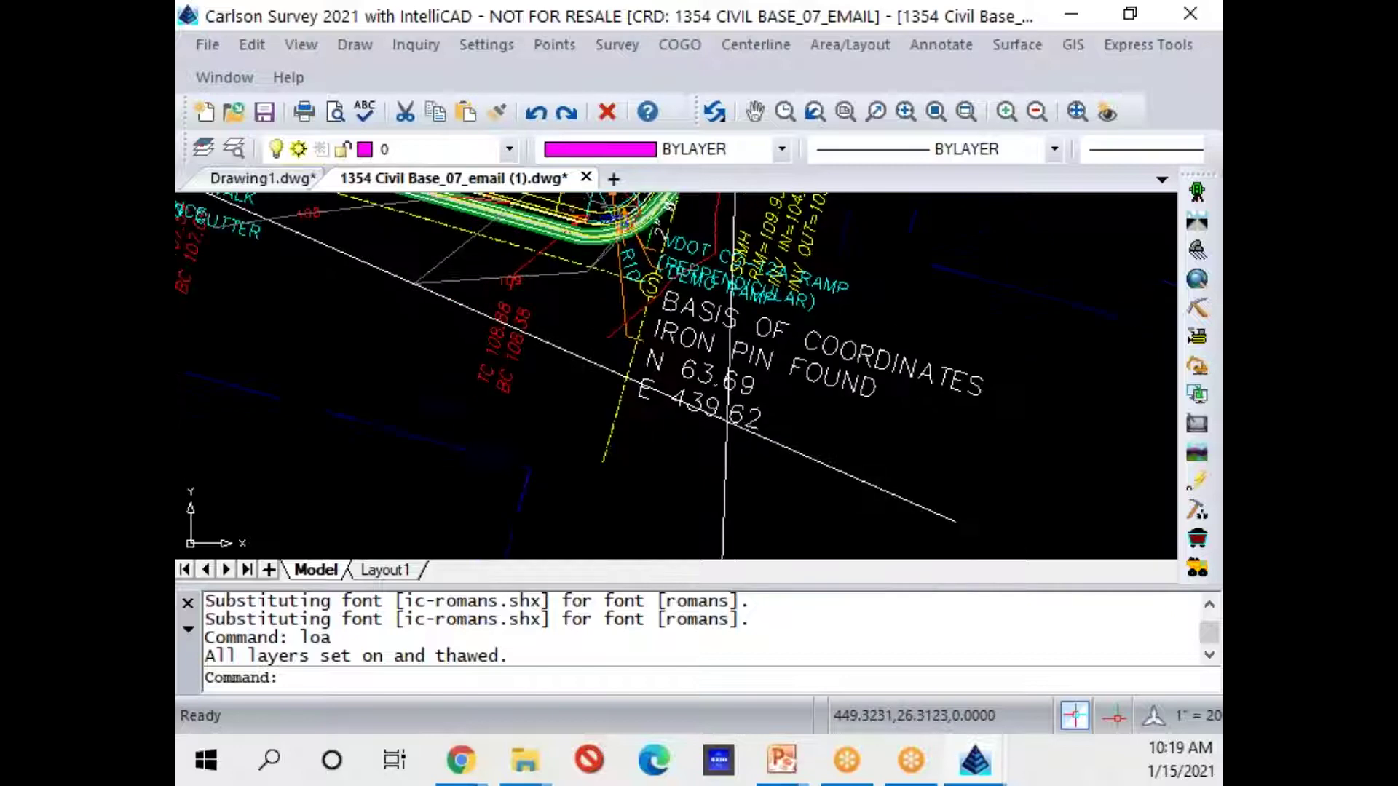
{"action": "mouse_move", "coordinate": [329, 452]}
{"action": "middle_mouse_down"}
{"action": "mouse_move", "coordinate": [665, 399]}
{"action": "mouse_move", "coordinate": [692, 488]}
{"action": "mouse_move", "coordinate": [683, 478]}
{"action": "middle_mouse_up"}
{"action": "scroll", "coordinate": [795, 338], "scroll_direction": "up", "scroll_amount": 6}
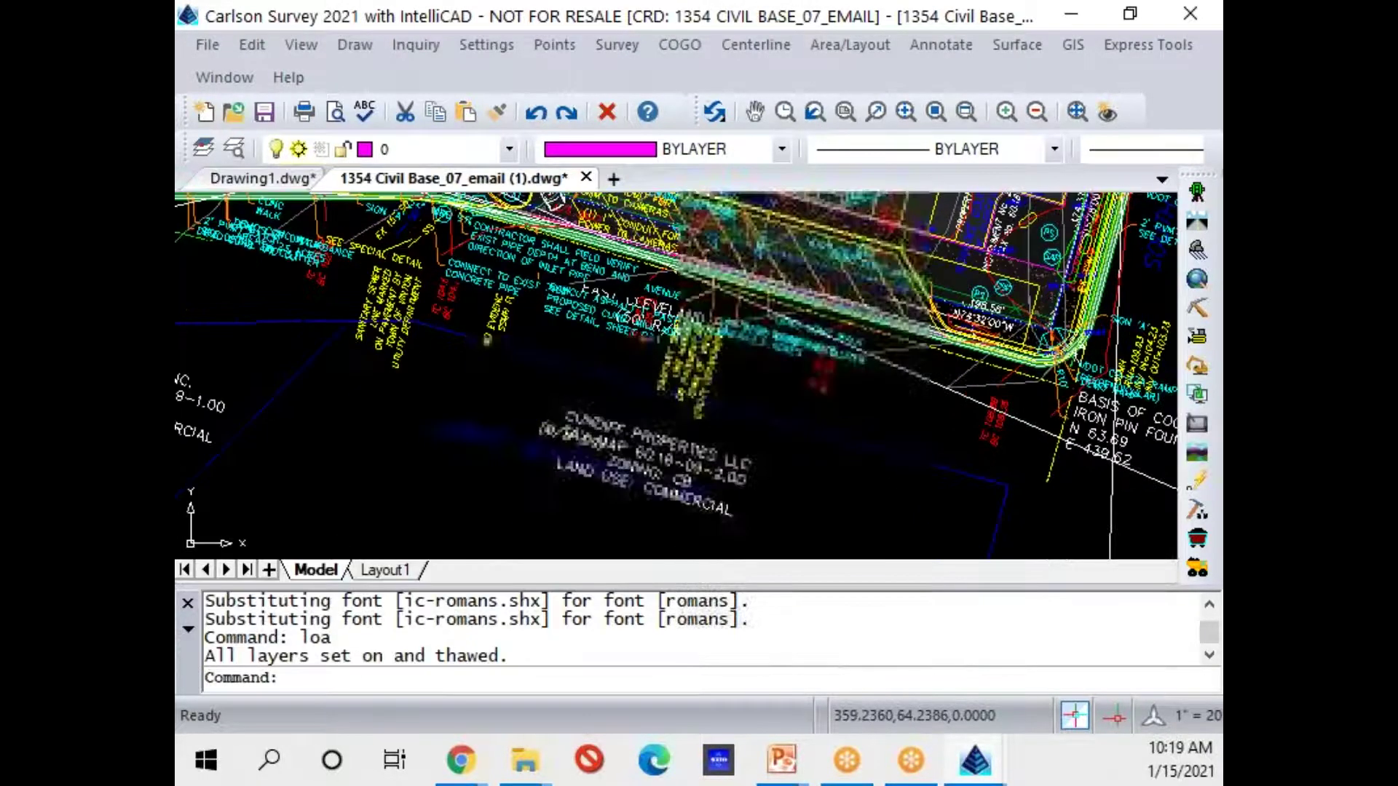
{"action": "scroll", "coordinate": [795, 338], "scroll_direction": "down", "scroll_amount": 4}
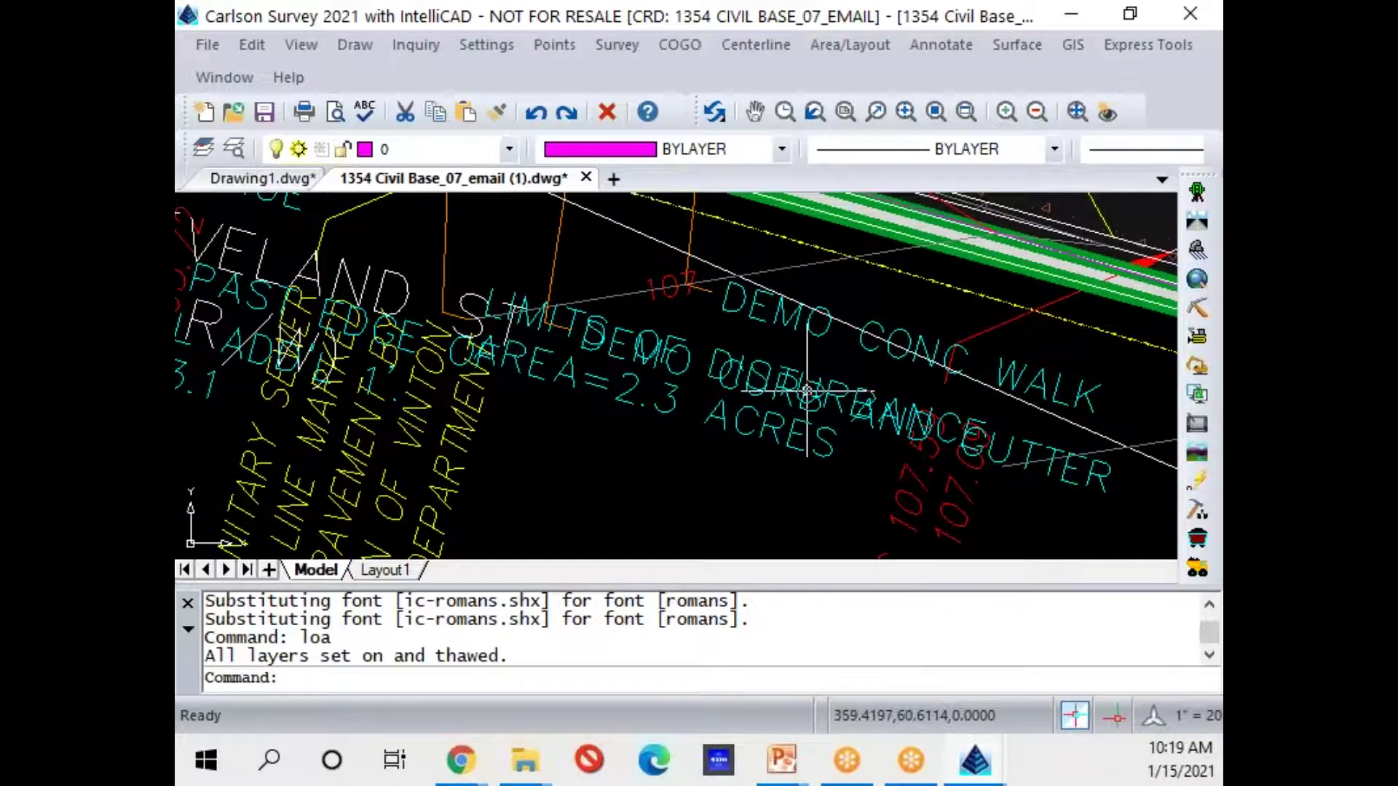
{"action": "middle_click_drag", "start_coordinate": [436, 337], "coordinate": [551, 339]}
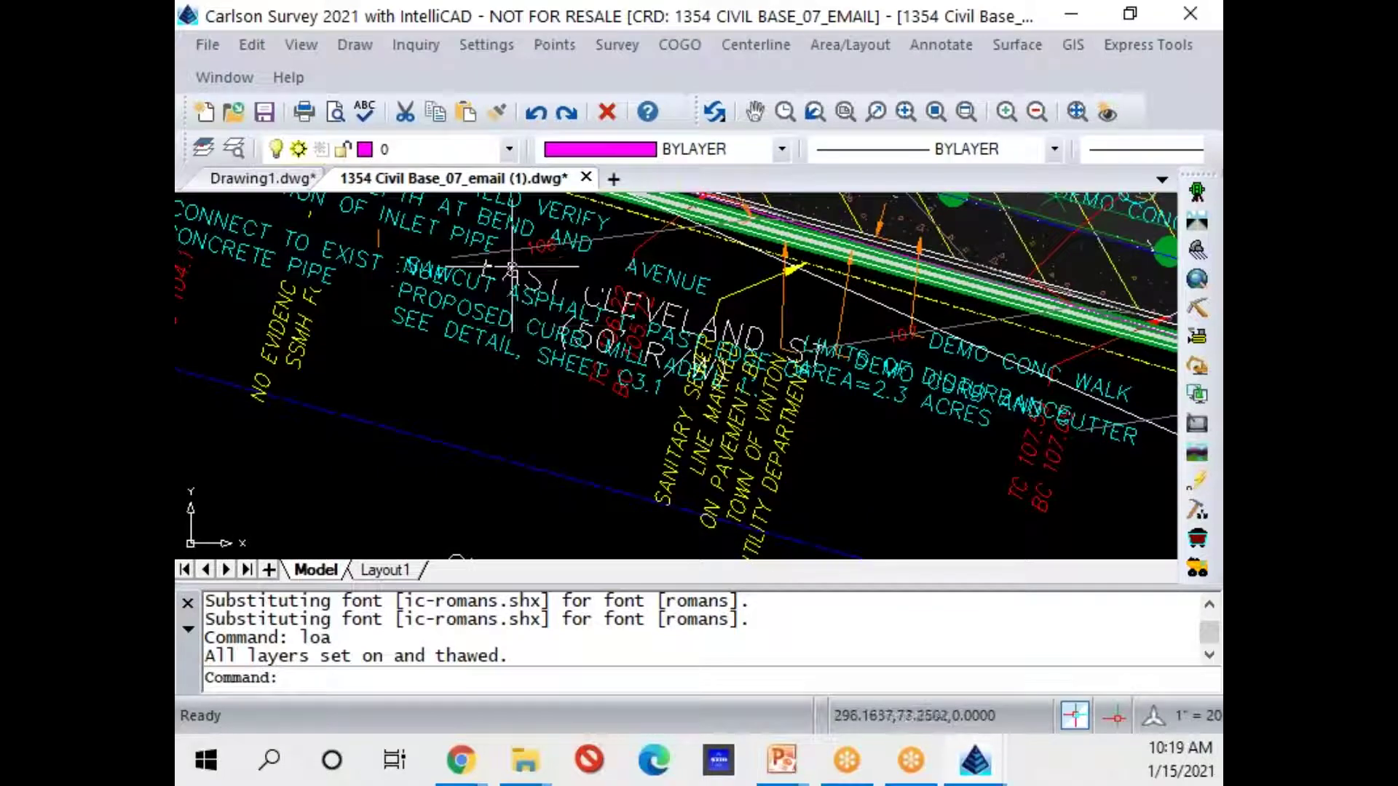
{"action": "scroll", "coordinate": [742, 382], "scroll_direction": "down", "scroll_amount": 2}
{"action": "scroll", "coordinate": [742, 381], "scroll_direction": "down", "scroll_amount": 5}
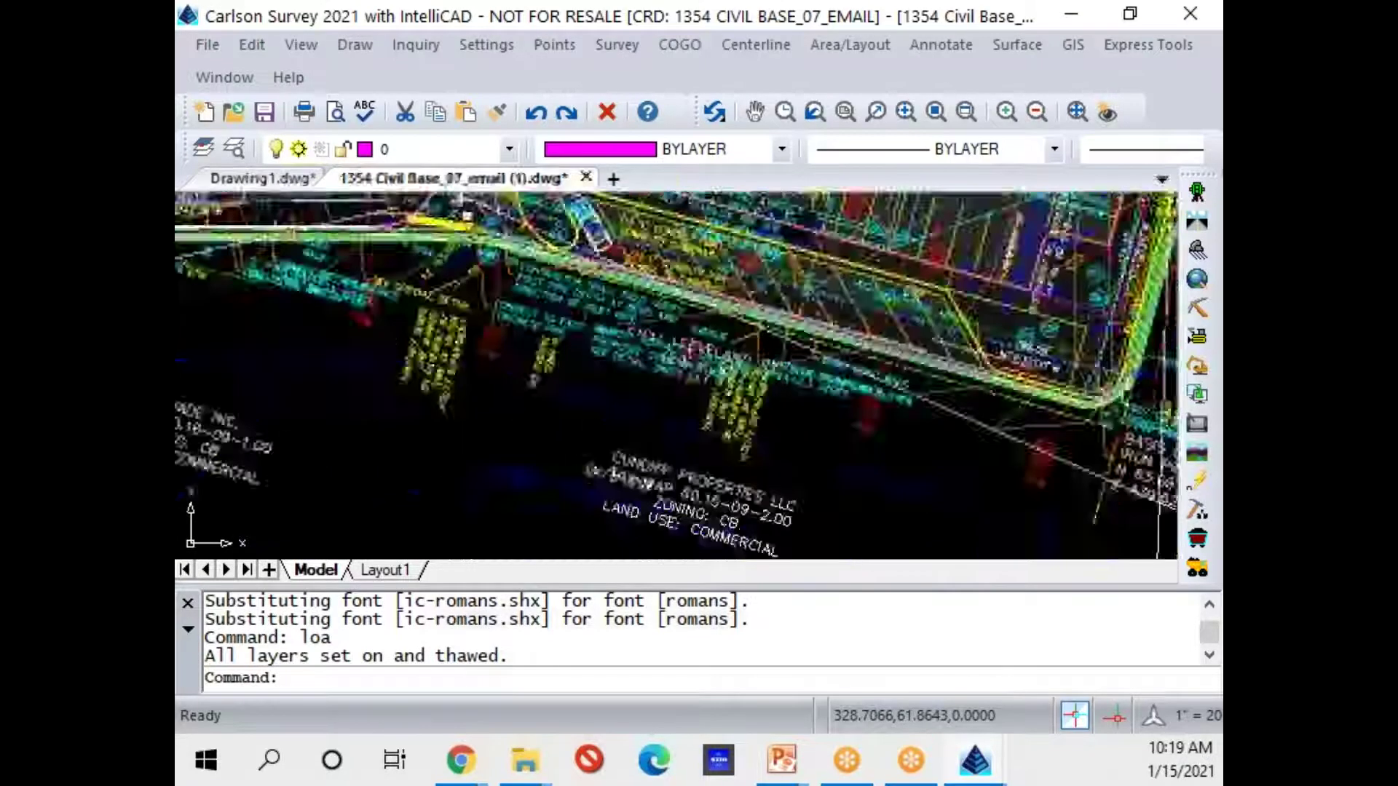
{"action": "middle_click_drag", "start_coordinate": [830, 342], "coordinate": [654, 428]}
{"action": "scroll", "coordinate": [652, 422], "scroll_direction": "down", "scroll_amount": 1}
{"action": "scroll", "coordinate": [652, 420], "scroll_direction": "down", "scroll_amount": 1}
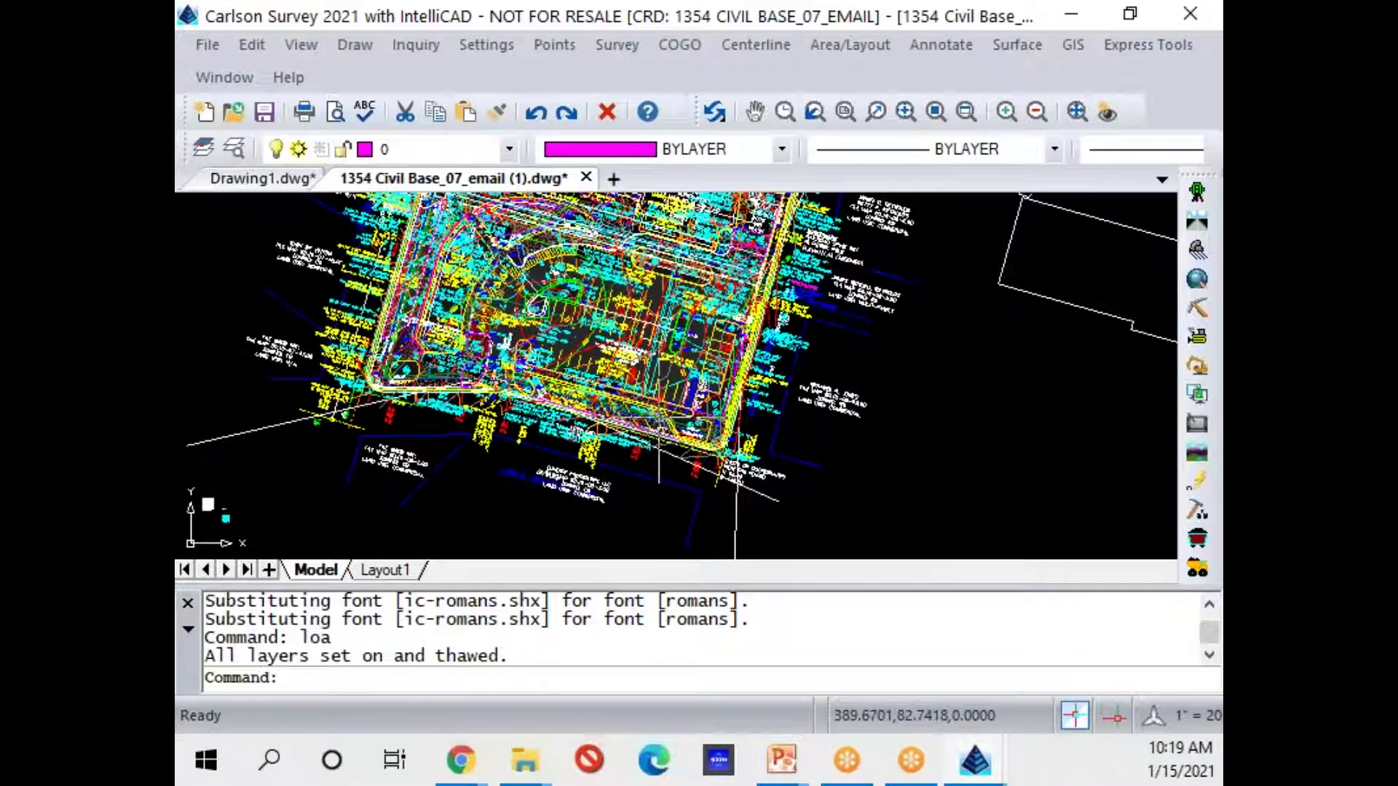
{"action": "scroll", "coordinate": [757, 474], "scroll_direction": "up", "scroll_amount": 4}
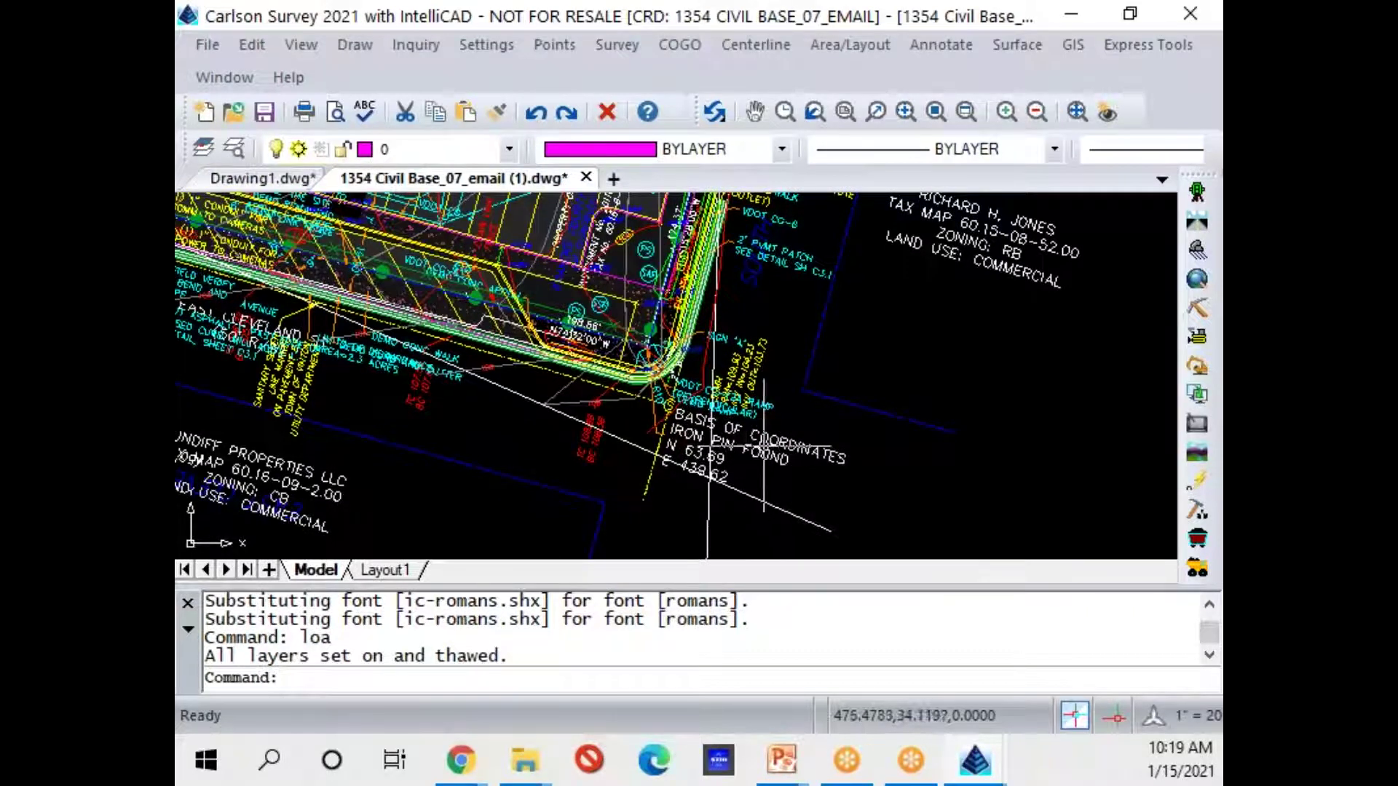
{"action": "mouse_move", "coordinate": [732, 396]}
{"action": "middle_mouse_down"}
{"action": "mouse_move", "coordinate": [913, 415]}
{"action": "mouse_move", "coordinate": [974, 401]}
{"action": "middle_mouse_up"}
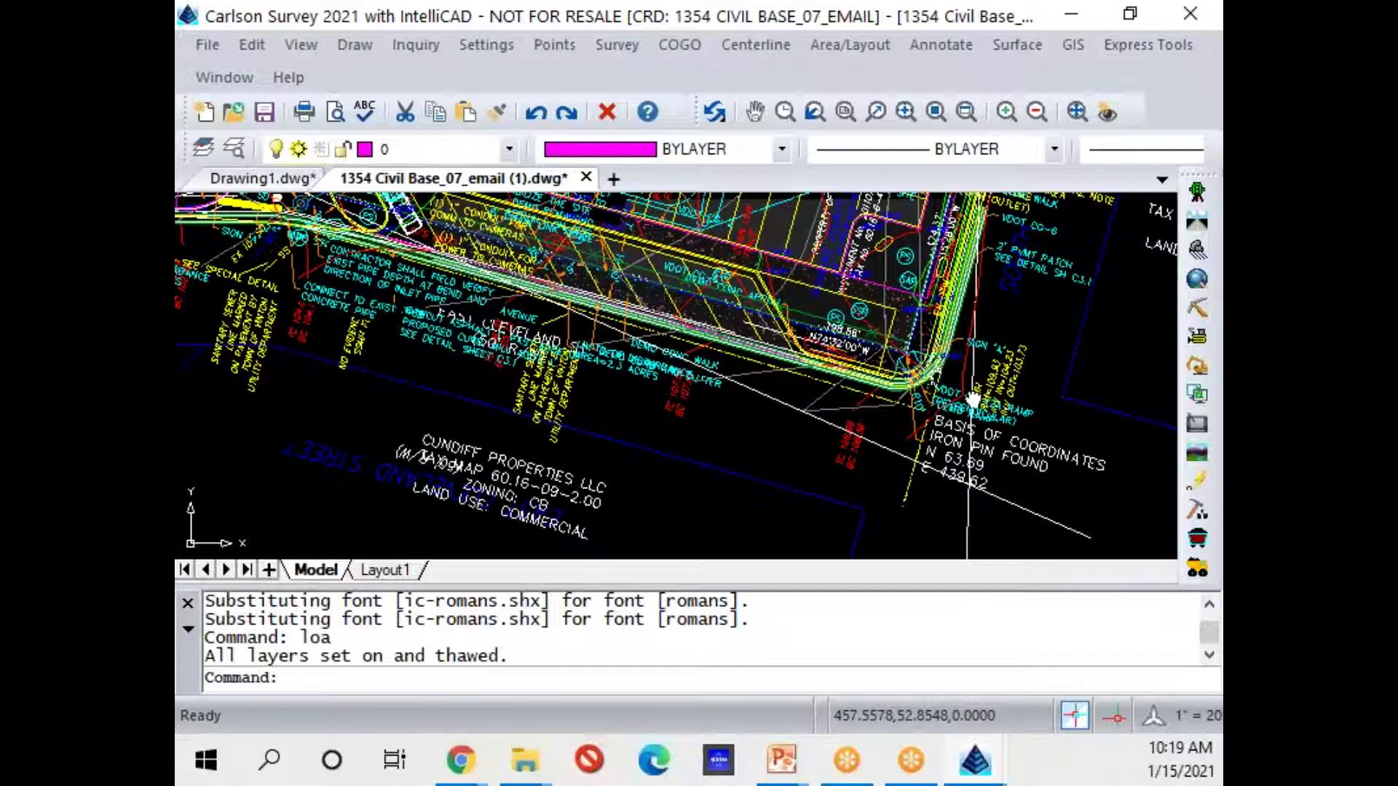
{"action": "middle_click_drag", "start_coordinate": [973, 401], "coordinate": [995, 428]}
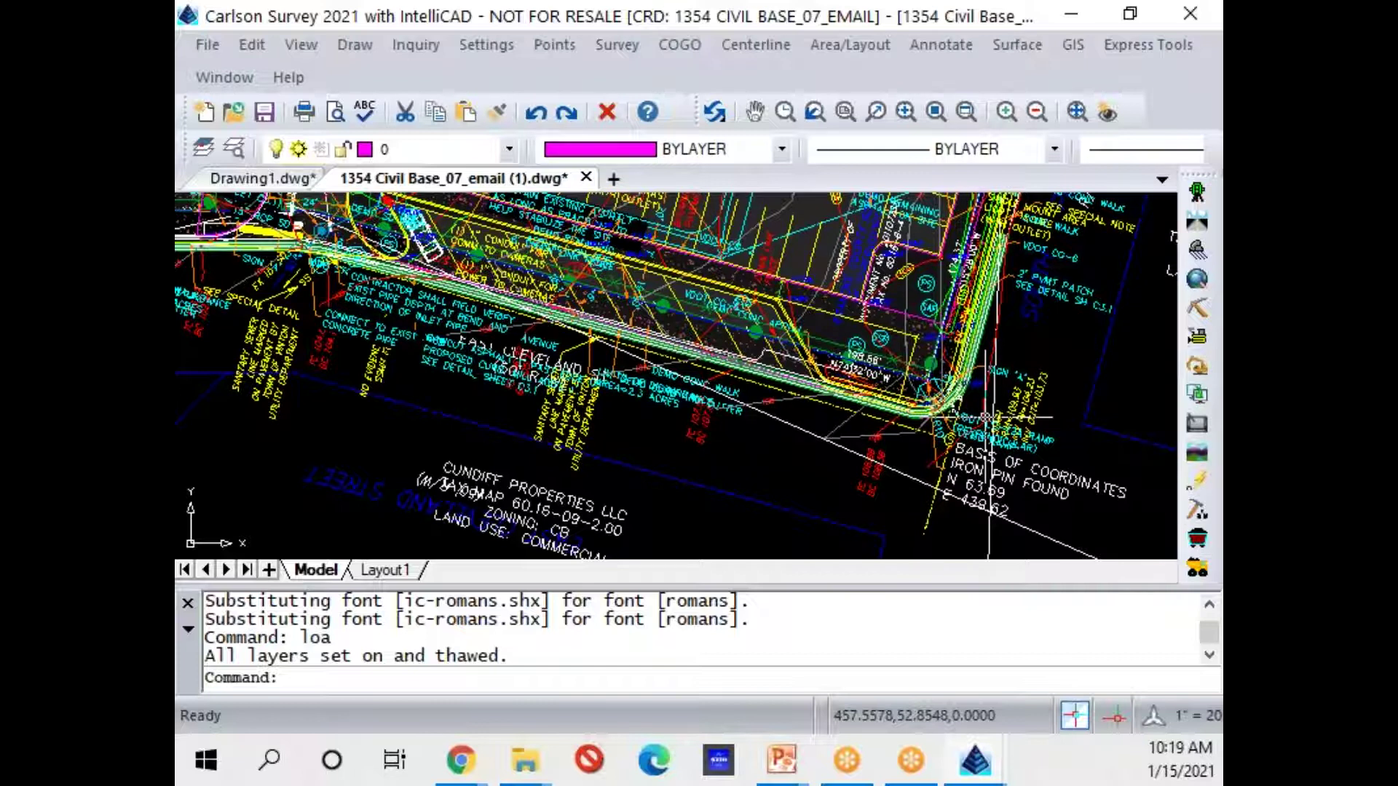
Set the drawing's coordinate projection to State Plane 83 with the VA South zone
{"action": "left_click", "coordinate": [494, 46]}
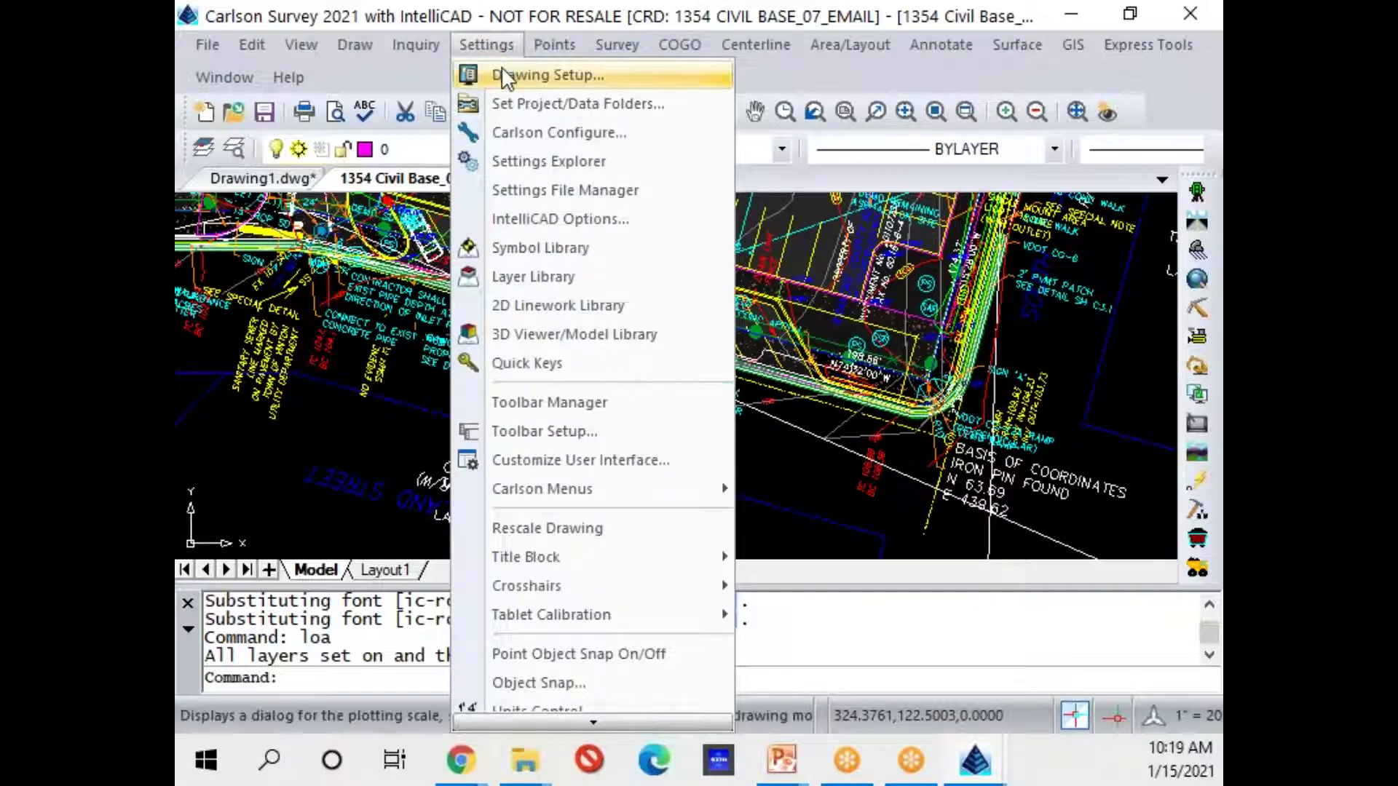
{"action": "left_click", "coordinate": [507, 76]}
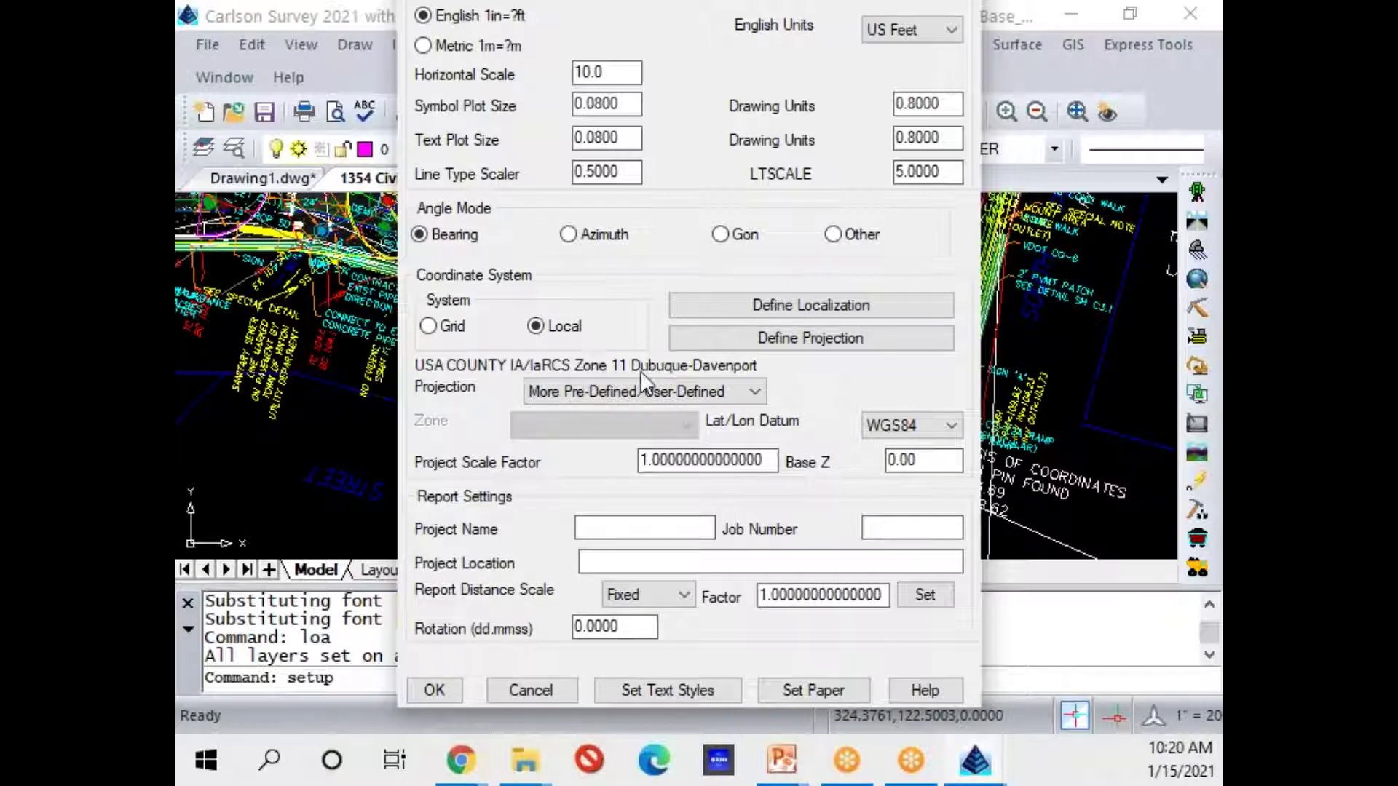
{"action": "left_click", "coordinate": [633, 392]}
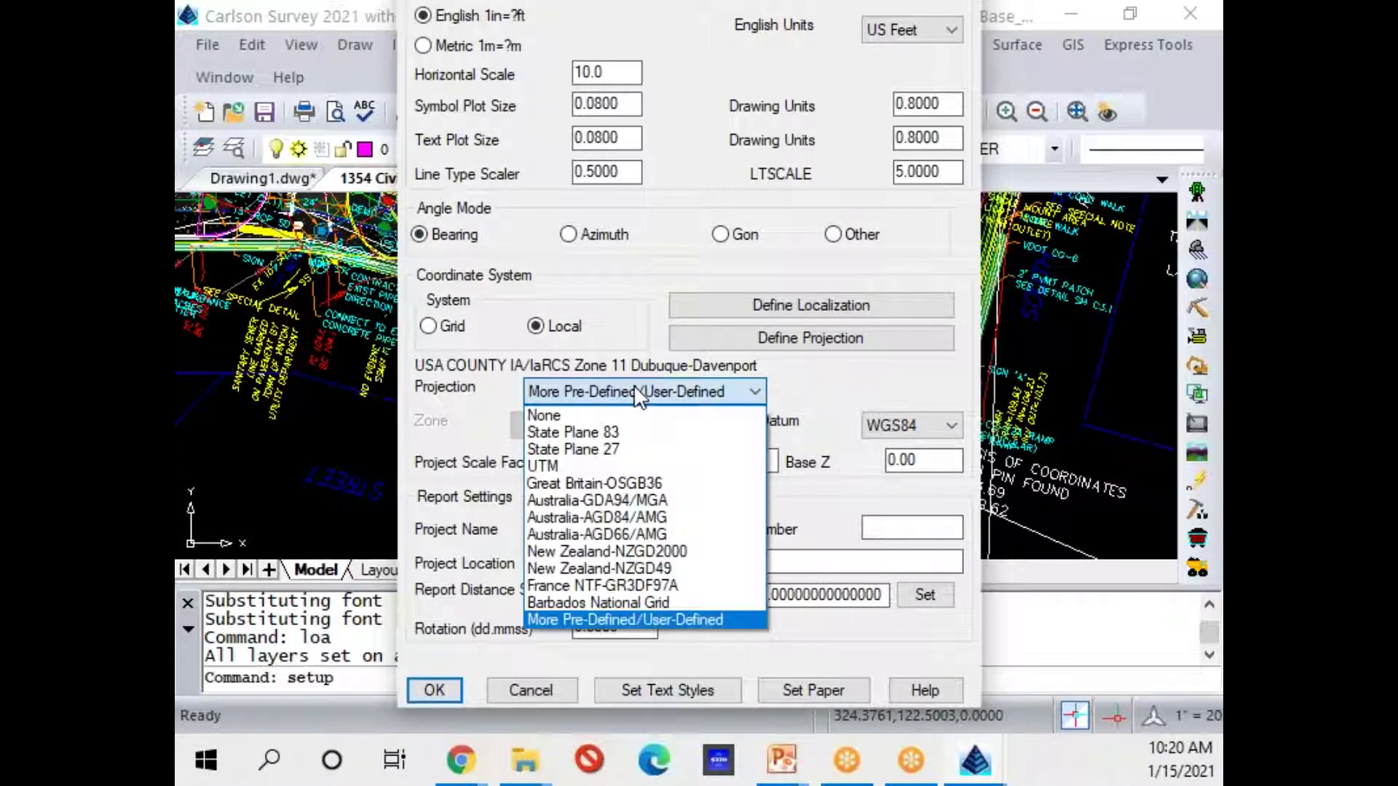
{"action": "left_click", "coordinate": [570, 432]}
{"action": "left_click", "coordinate": [582, 427]}
{"action": "scroll", "coordinate": [588, 439], "scroll_direction": "down", "scroll_amount": 4}
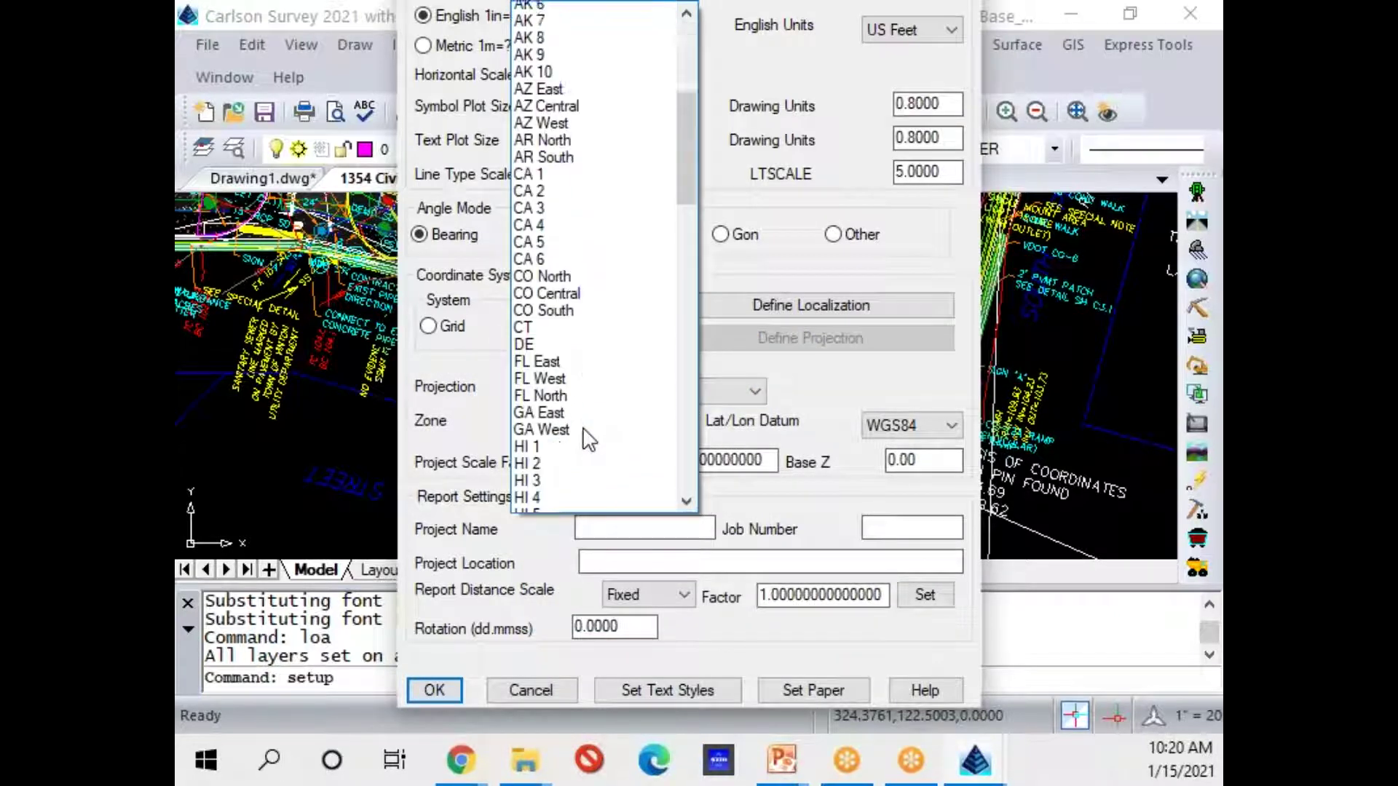
{"action": "scroll", "coordinate": [588, 439], "scroll_direction": "down", "scroll_amount": 16}
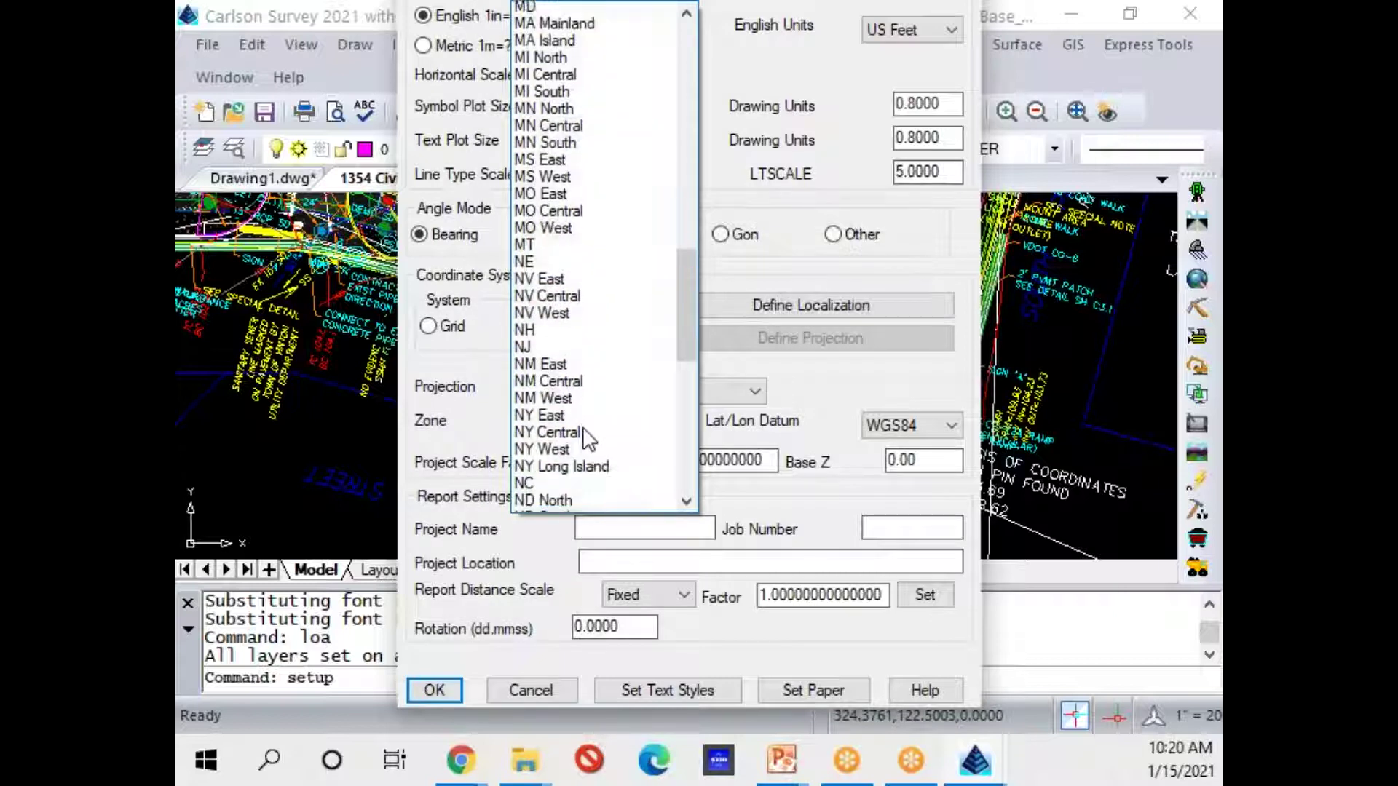
{"action": "scroll", "coordinate": [588, 439], "scroll_direction": "down", "scroll_amount": 10}
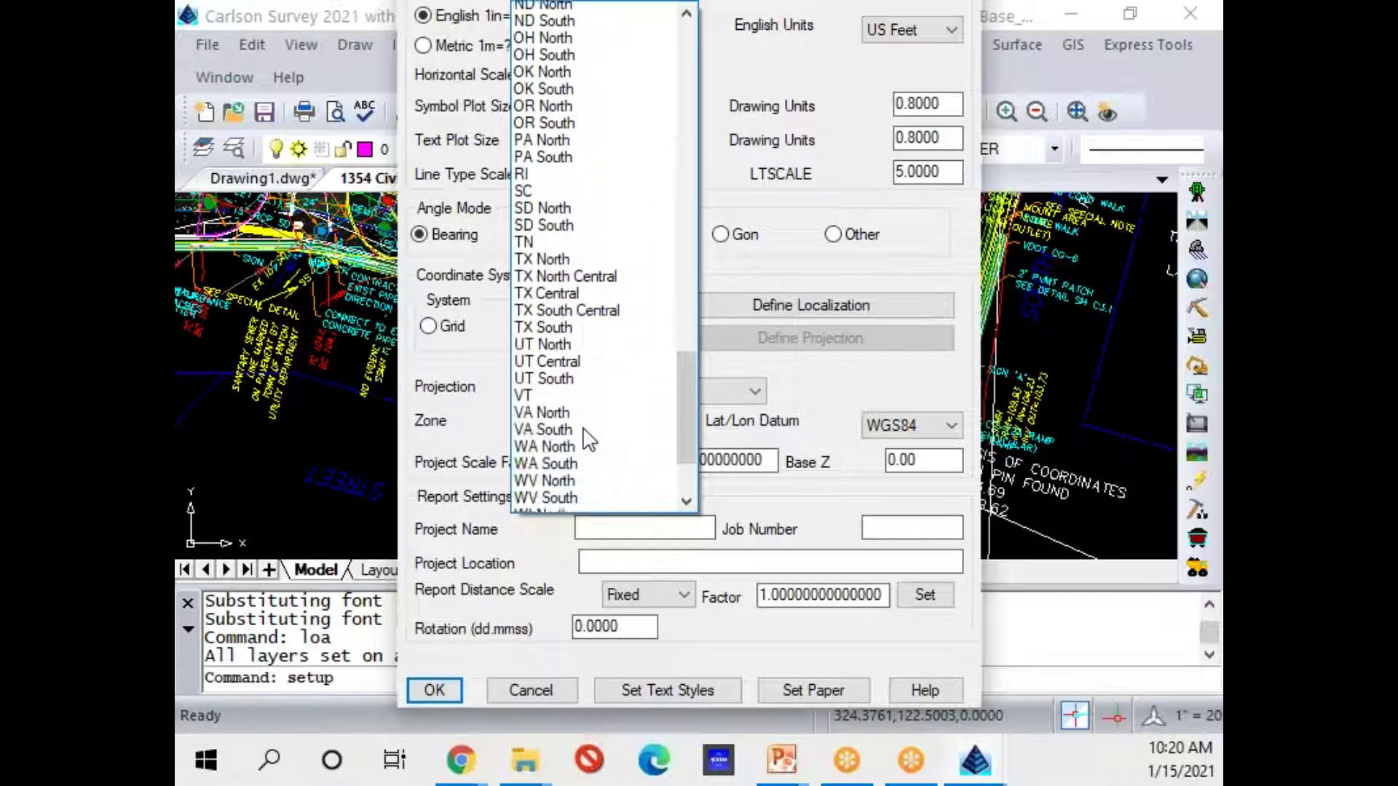
{"action": "scroll", "coordinate": [588, 439], "scroll_direction": "down", "scroll_amount": 3}
{"action": "left_click", "coordinate": [575, 316]}
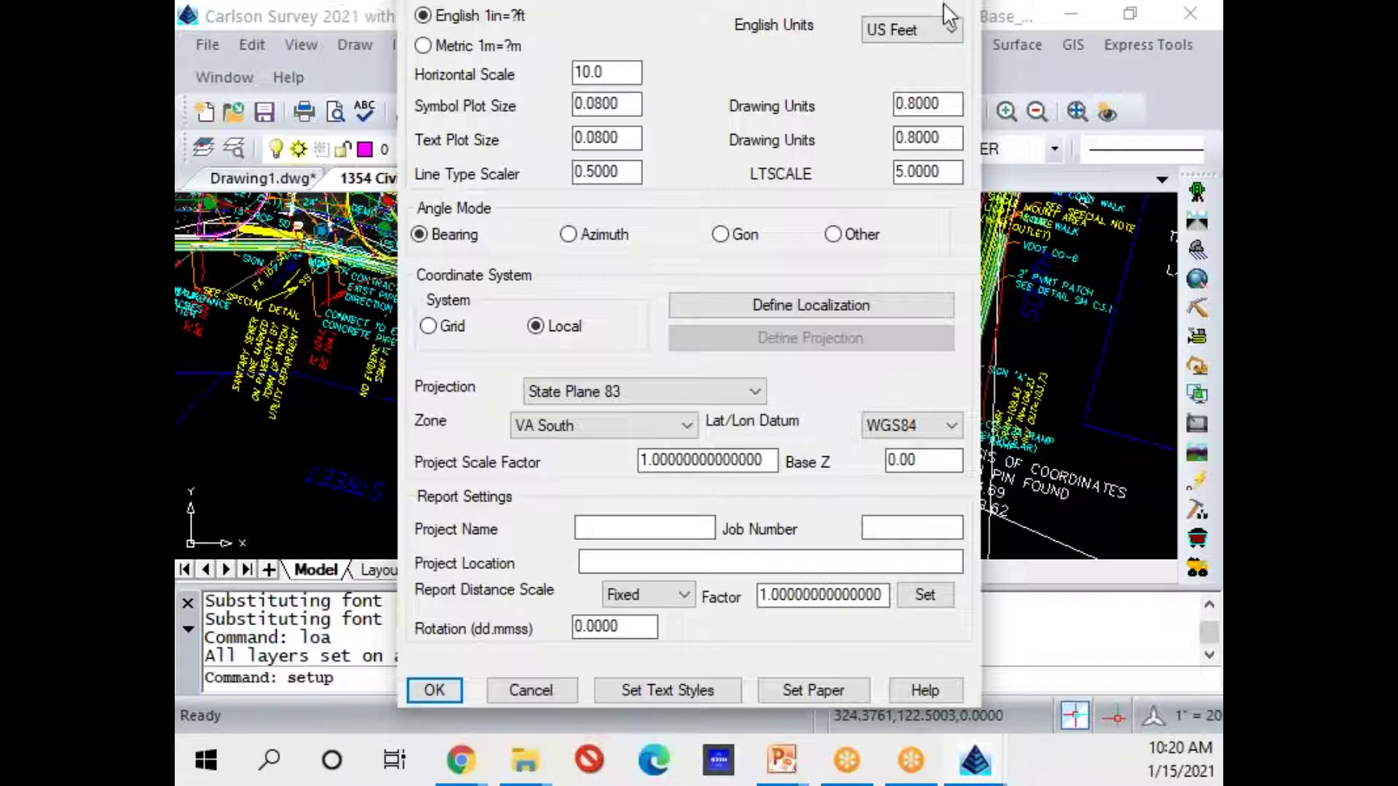
Load the localization file 1354 Civil Base.dat from C:\Carlson Projects\C3D into the drawing's localization definition
{"action": "left_click", "coordinate": [801, 302]}
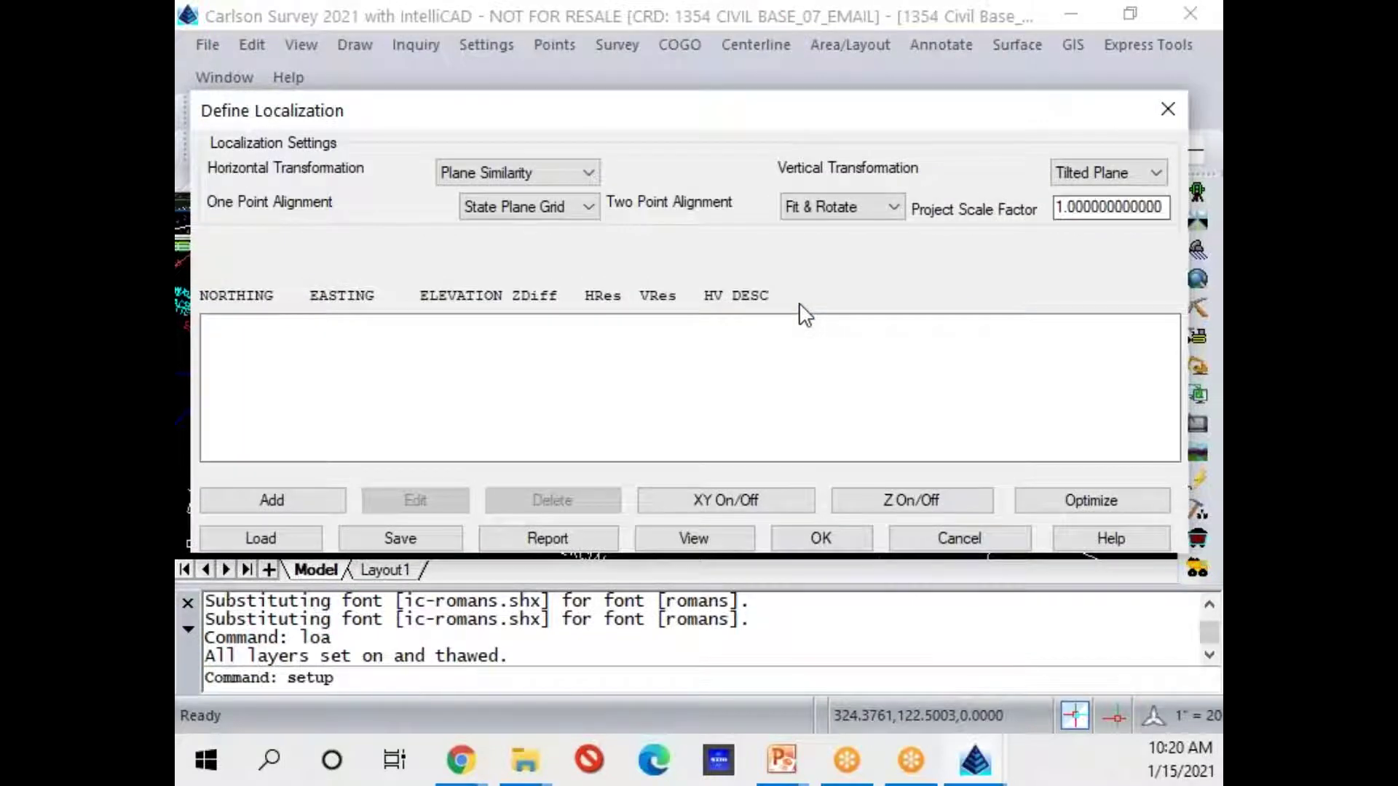
{"action": "left_click", "coordinate": [268, 537]}
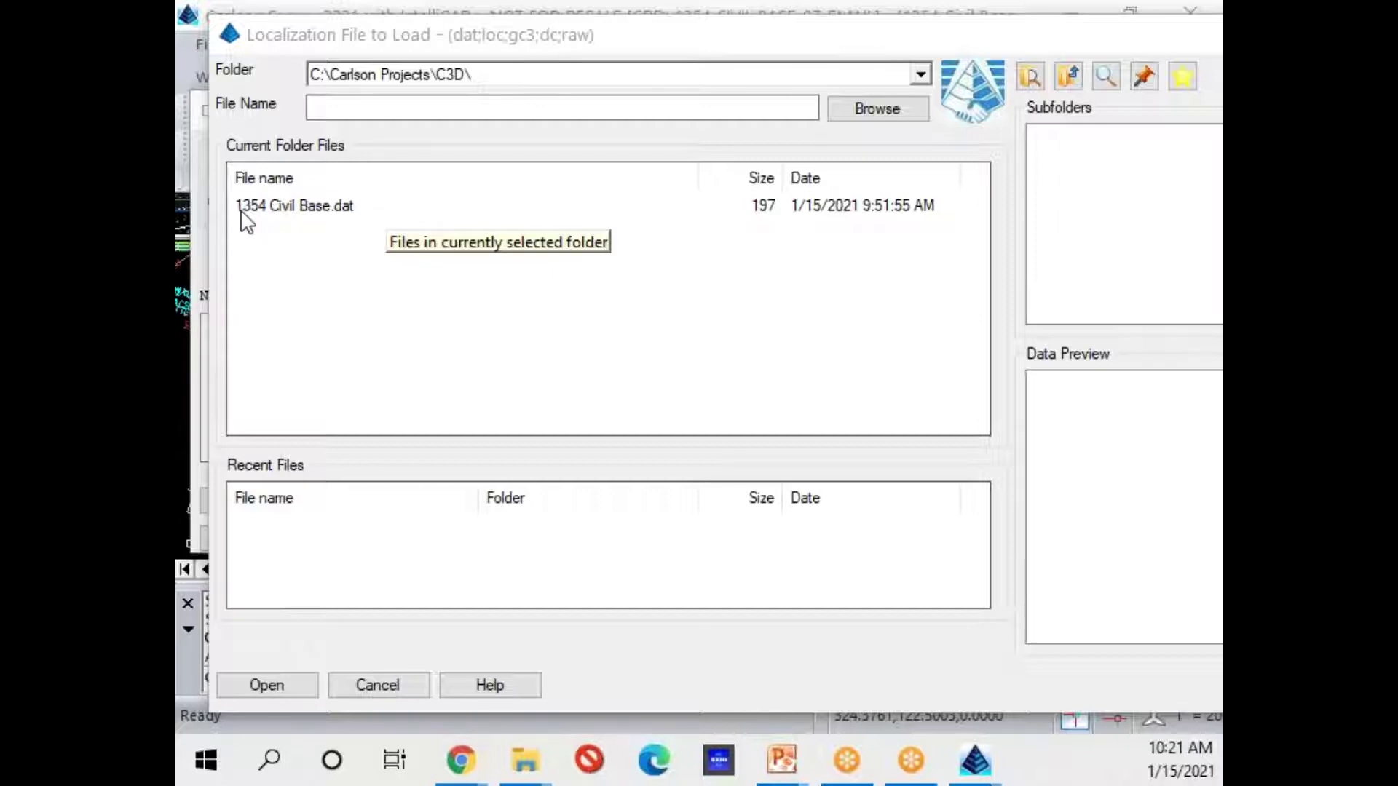
{"action": "left_click", "coordinate": [270, 209]}
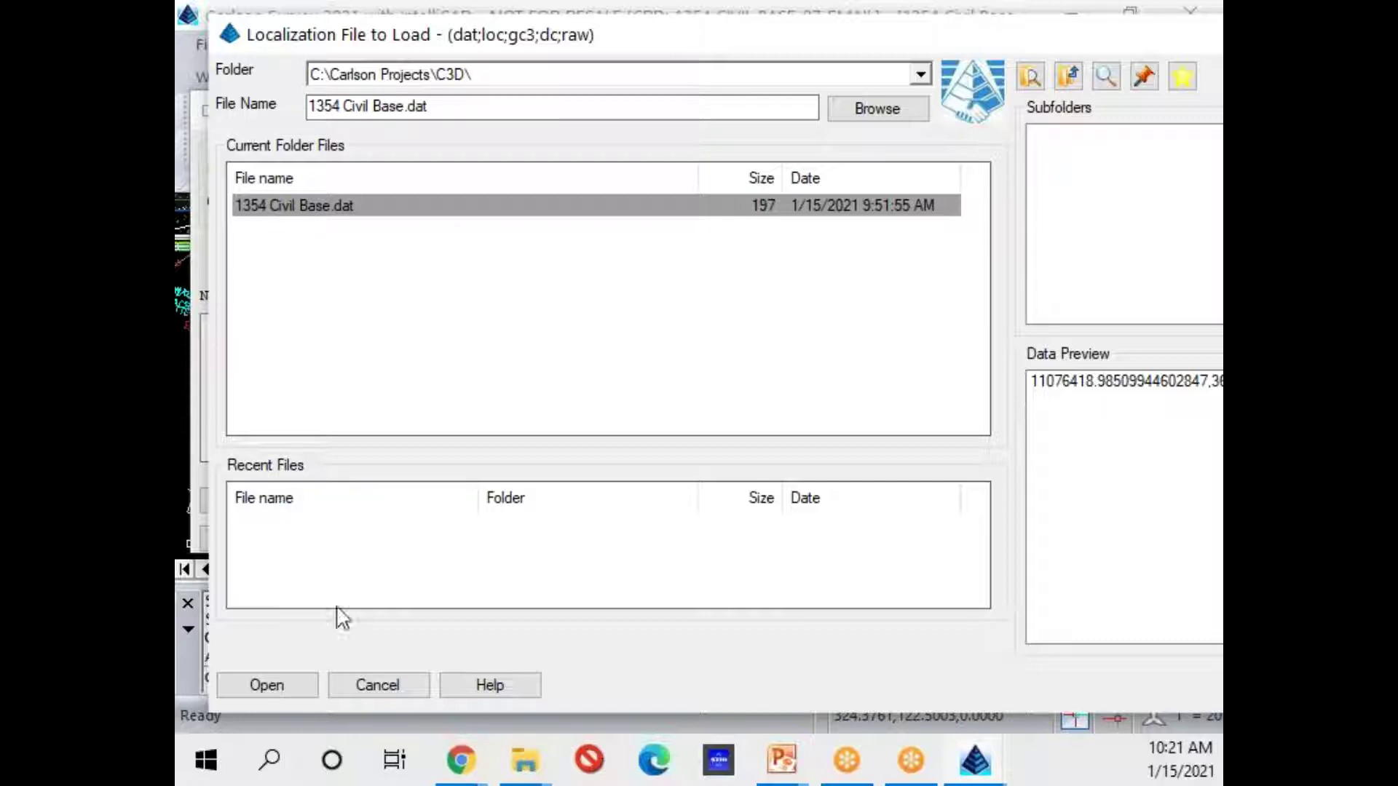
{"action": "left_click", "coordinate": [283, 685]}
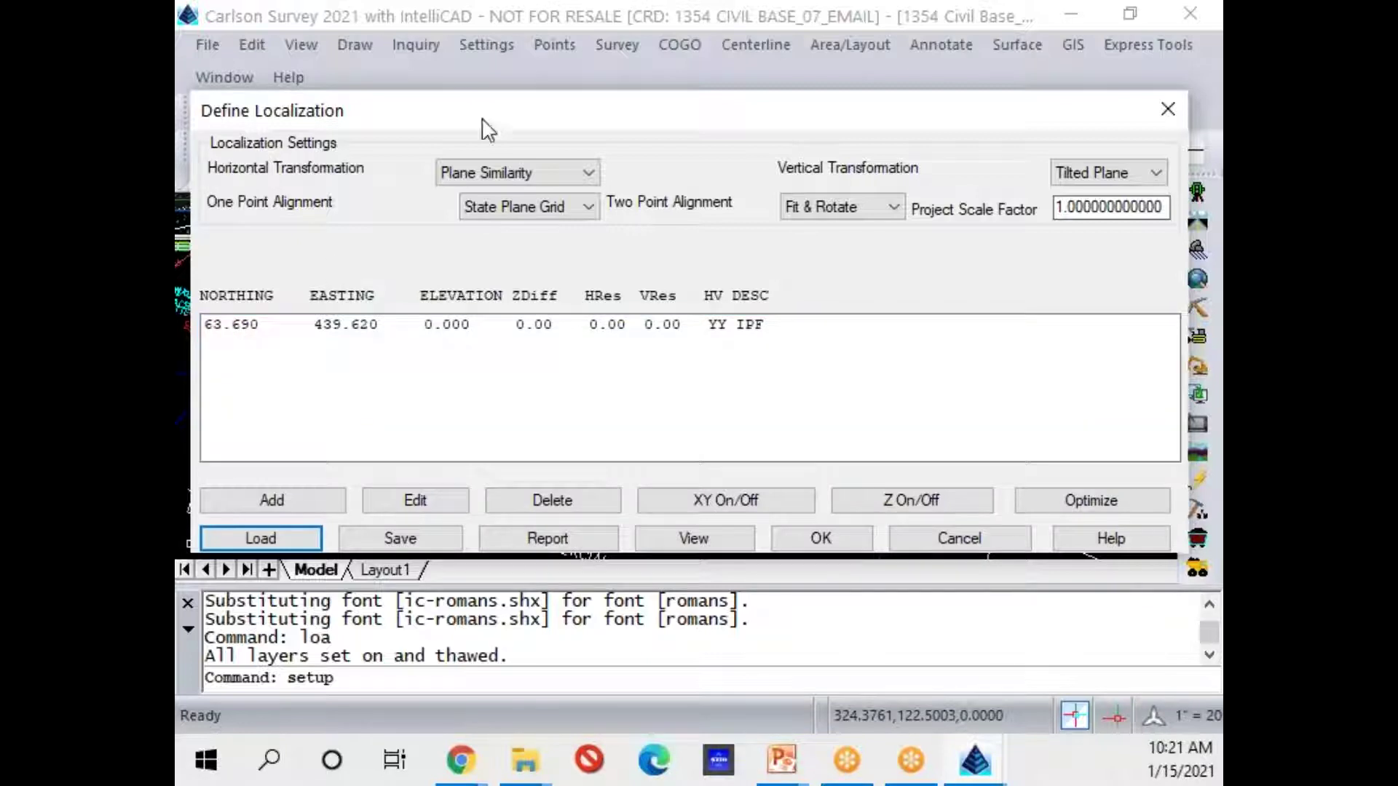
Review the IPF alignment point's local and grid coordinates, and accept the localization and drawing setup
{"action": "mouse_move", "coordinate": [408, 127]}
{"action": "left_mouse_down"}
{"action": "mouse_move", "coordinate": [1136, 221]}
{"action": "mouse_move", "coordinate": [1066, 559]}
{"action": "mouse_move", "coordinate": [1022, 511]}
{"action": "mouse_move", "coordinate": [519, 148]}
{"action": "left_mouse_up"}
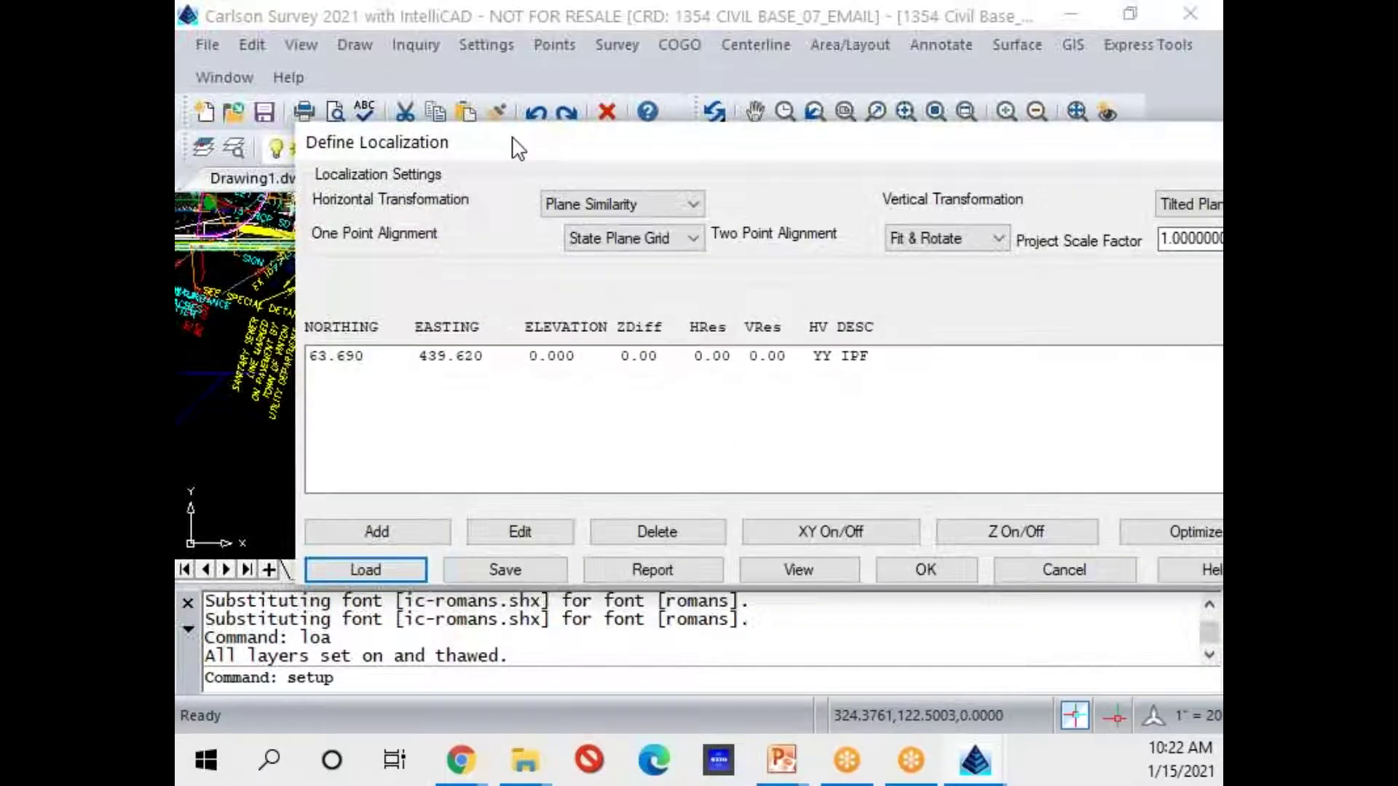
{"action": "left_click", "coordinate": [375, 360]}
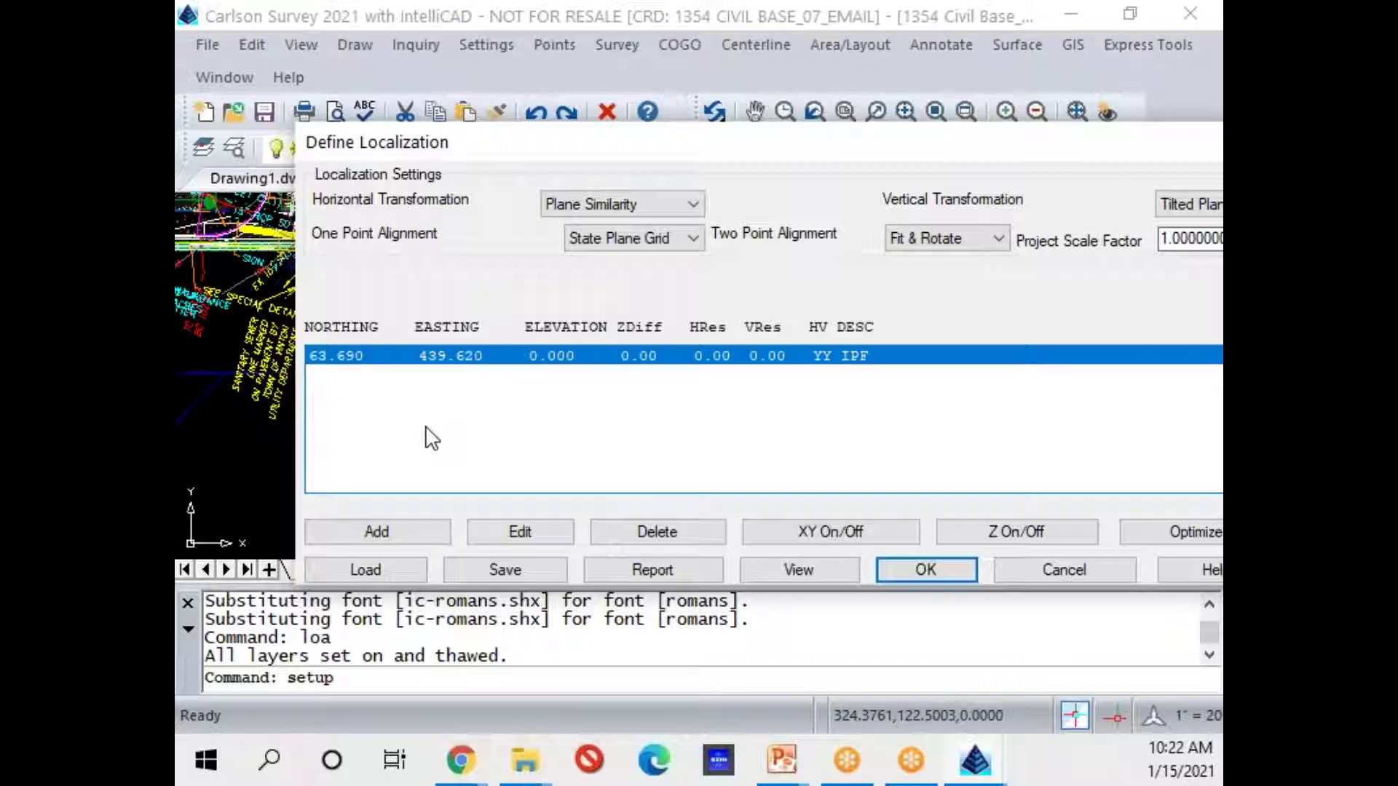
{"action": "left_click", "coordinate": [515, 533]}
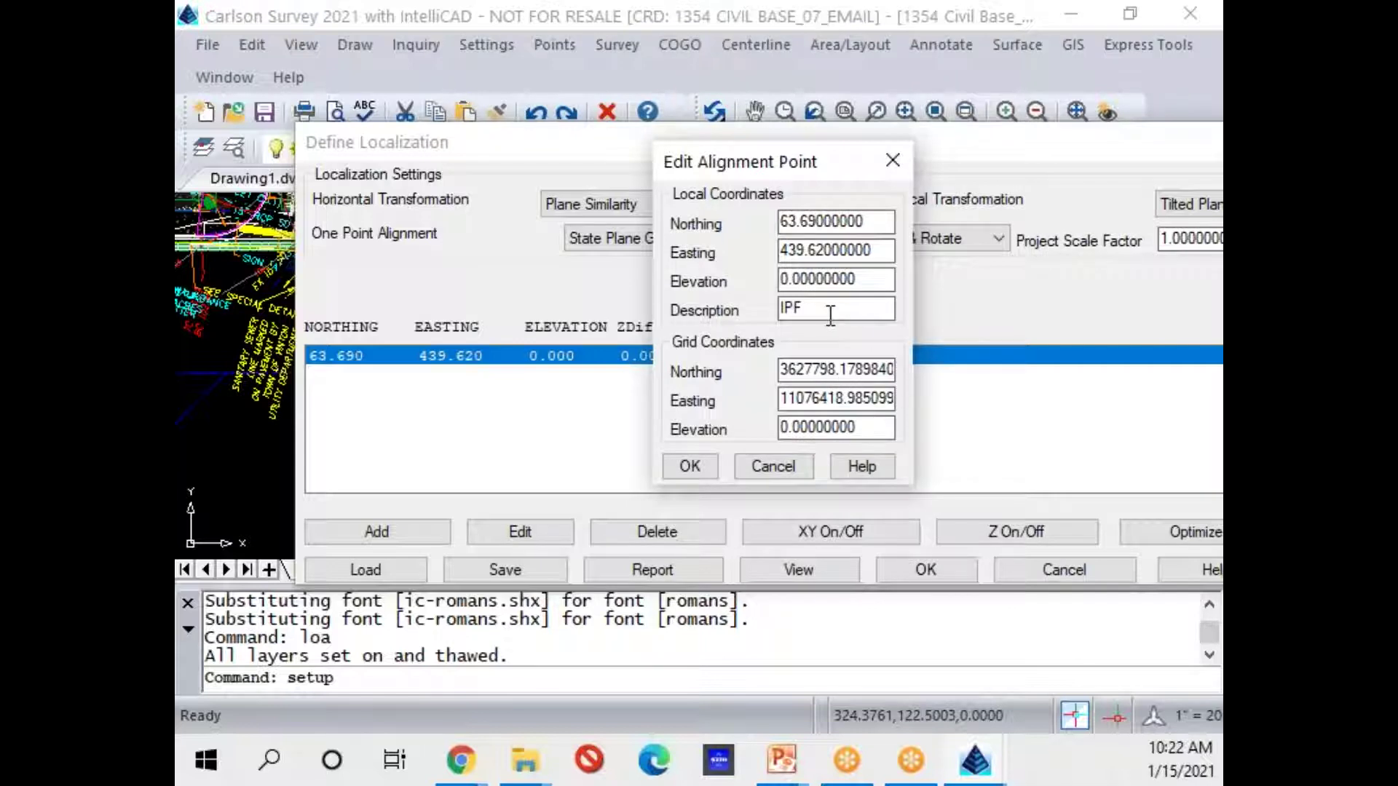
{"action": "left_click", "coordinate": [679, 473]}
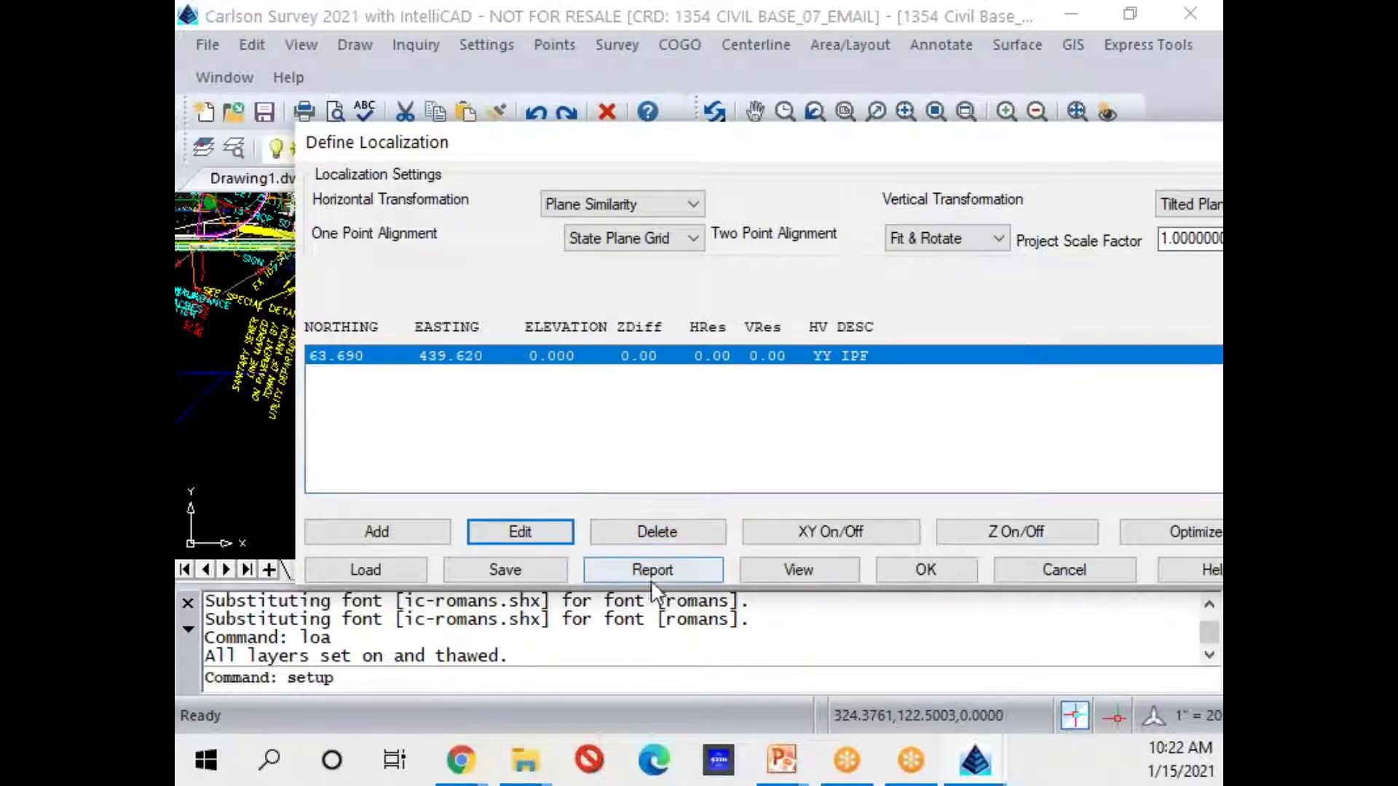
{"action": "left_click", "coordinate": [925, 570]}
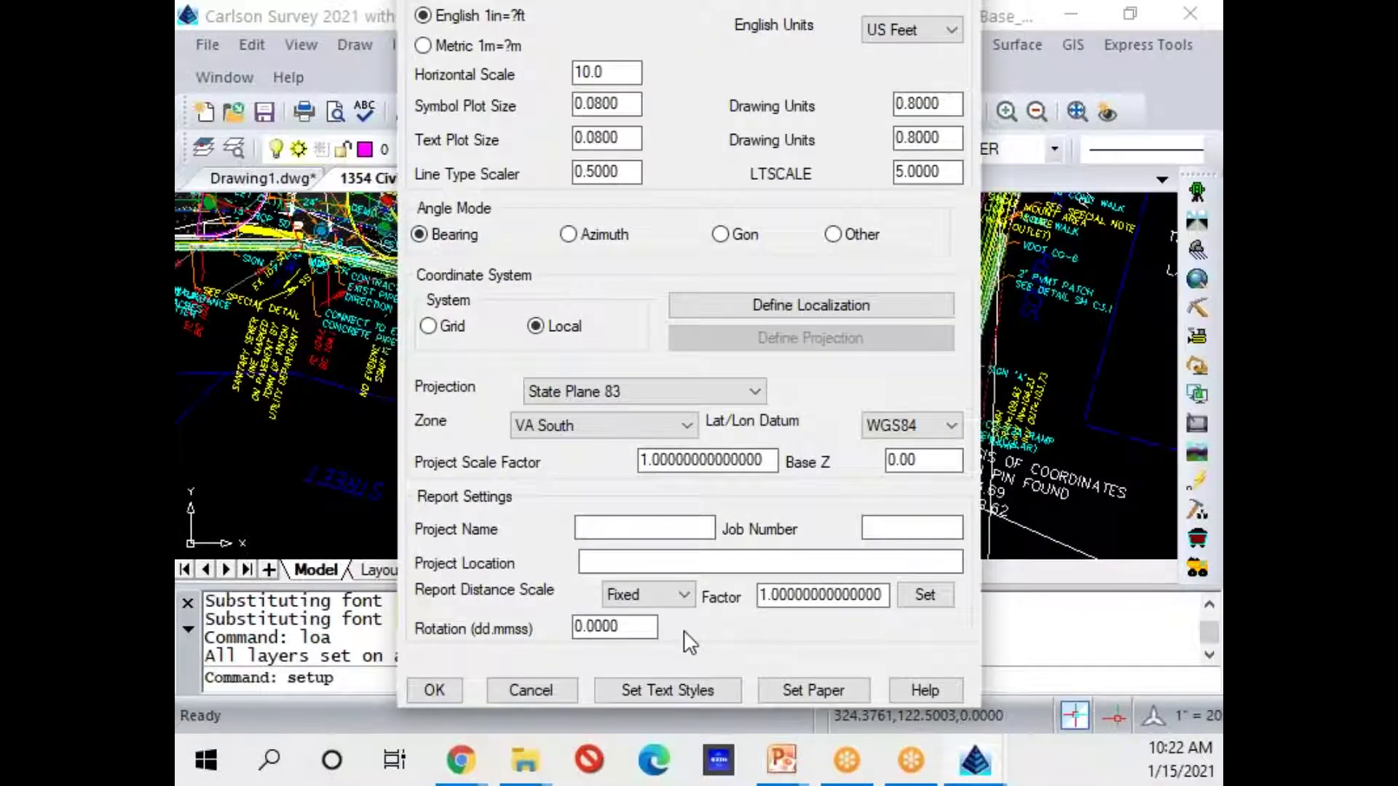
{"action": "left_click", "coordinate": [445, 690]}
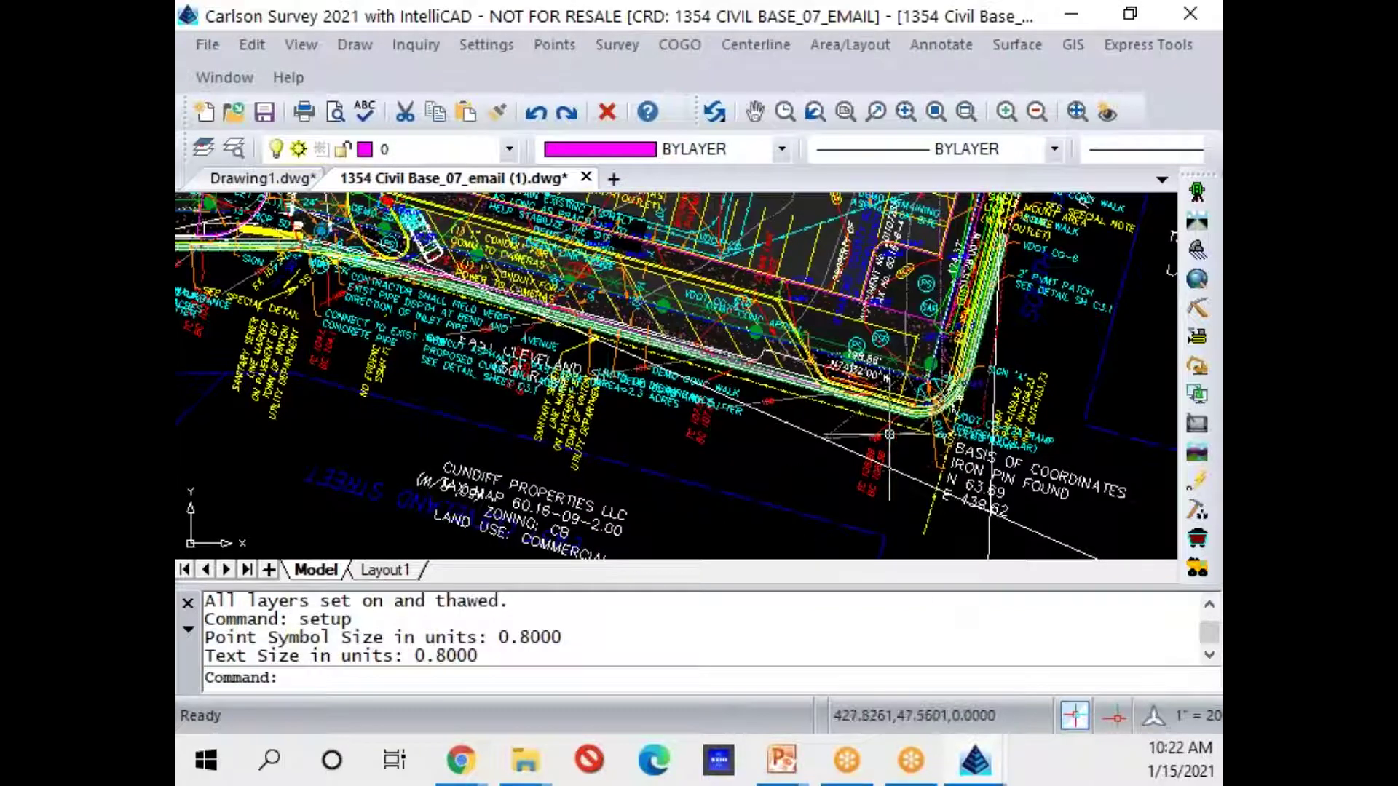
Twist the screen by a polyline along the site's north side, using an azimuth of 90.0 for due east
{"action": "scroll", "coordinate": [878, 431], "scroll_direction": "down", "scroll_amount": 3}
{"action": "scroll", "coordinate": [877, 431], "scroll_direction": "down", "scroll_amount": 2}
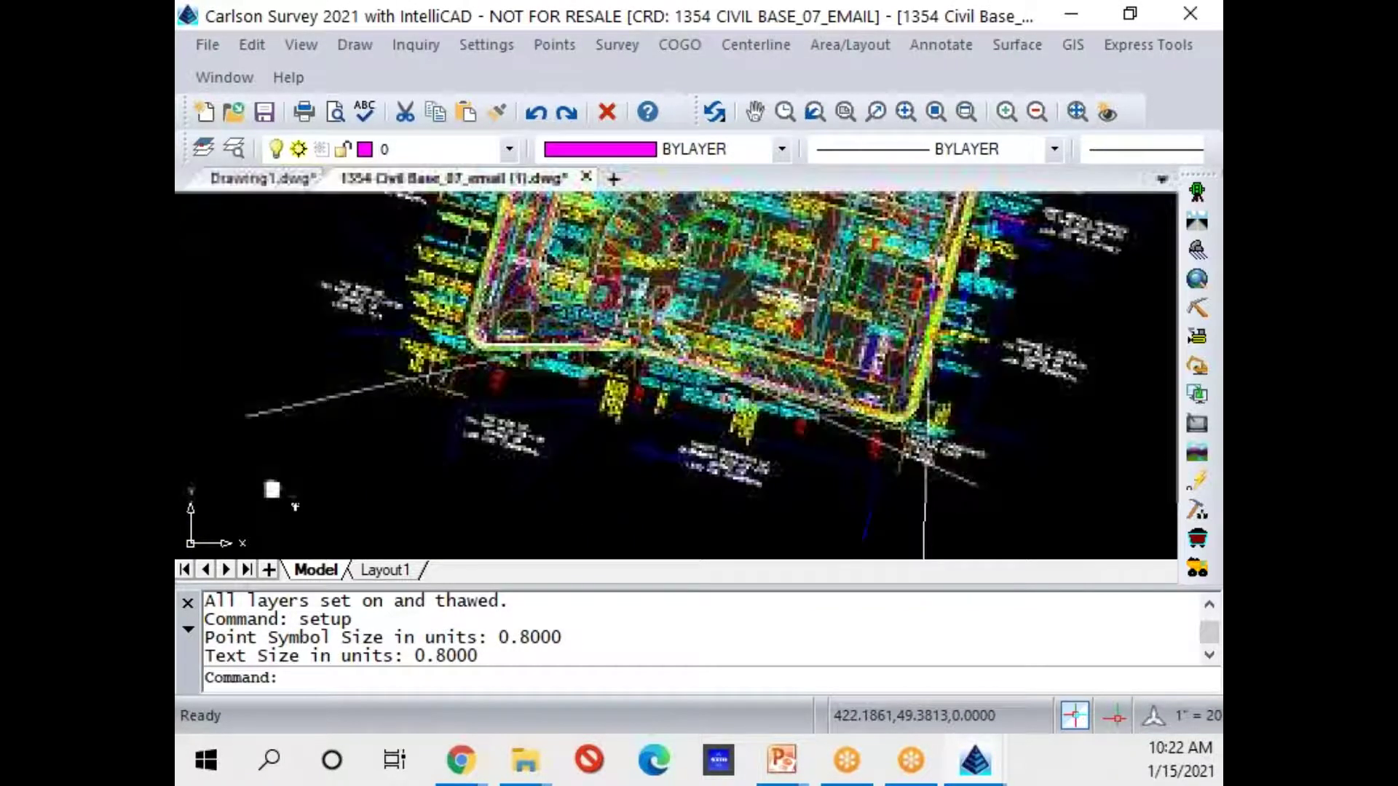
{"action": "middle_click_drag", "start_coordinate": [822, 379], "coordinate": [792, 442]}
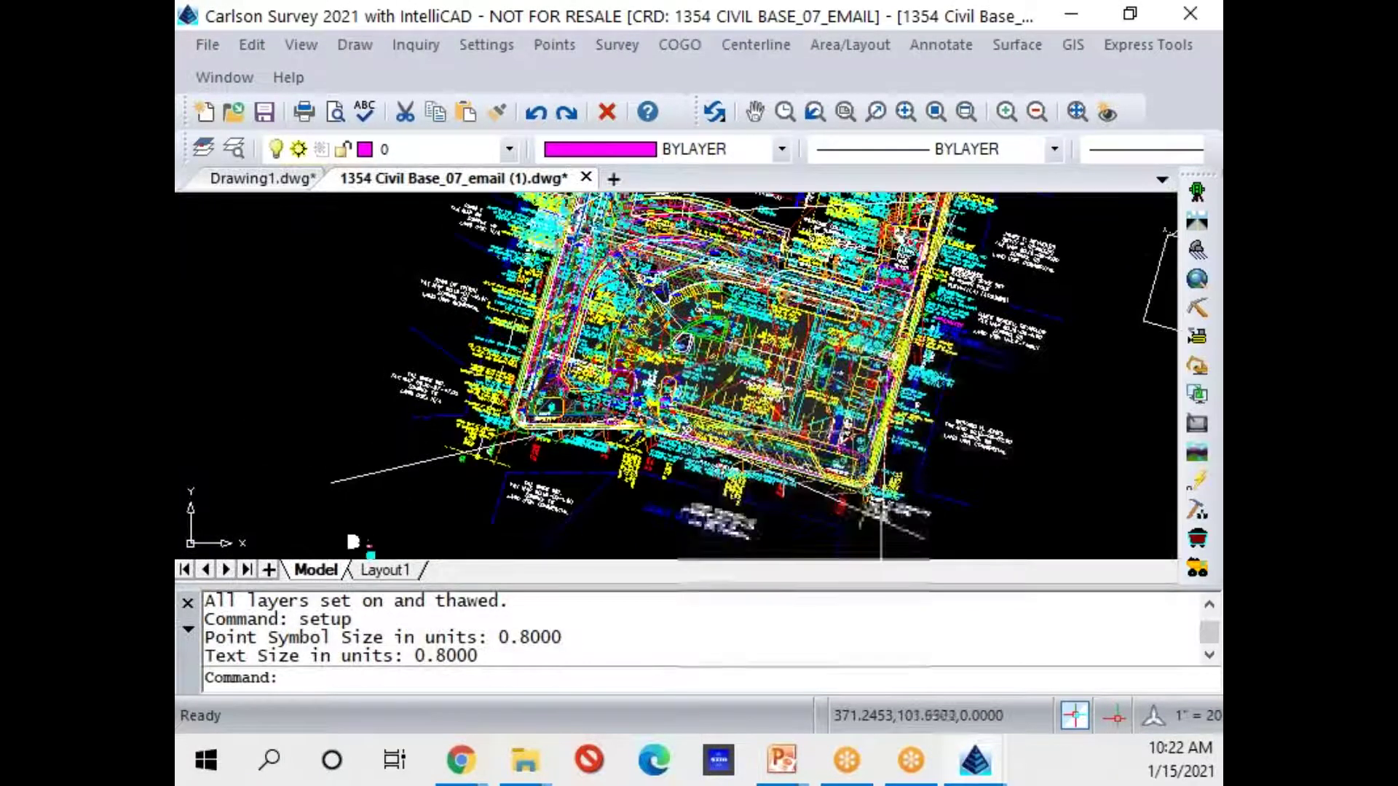
{"action": "scroll", "coordinate": [788, 435], "scroll_direction": "down", "scroll_amount": 3}
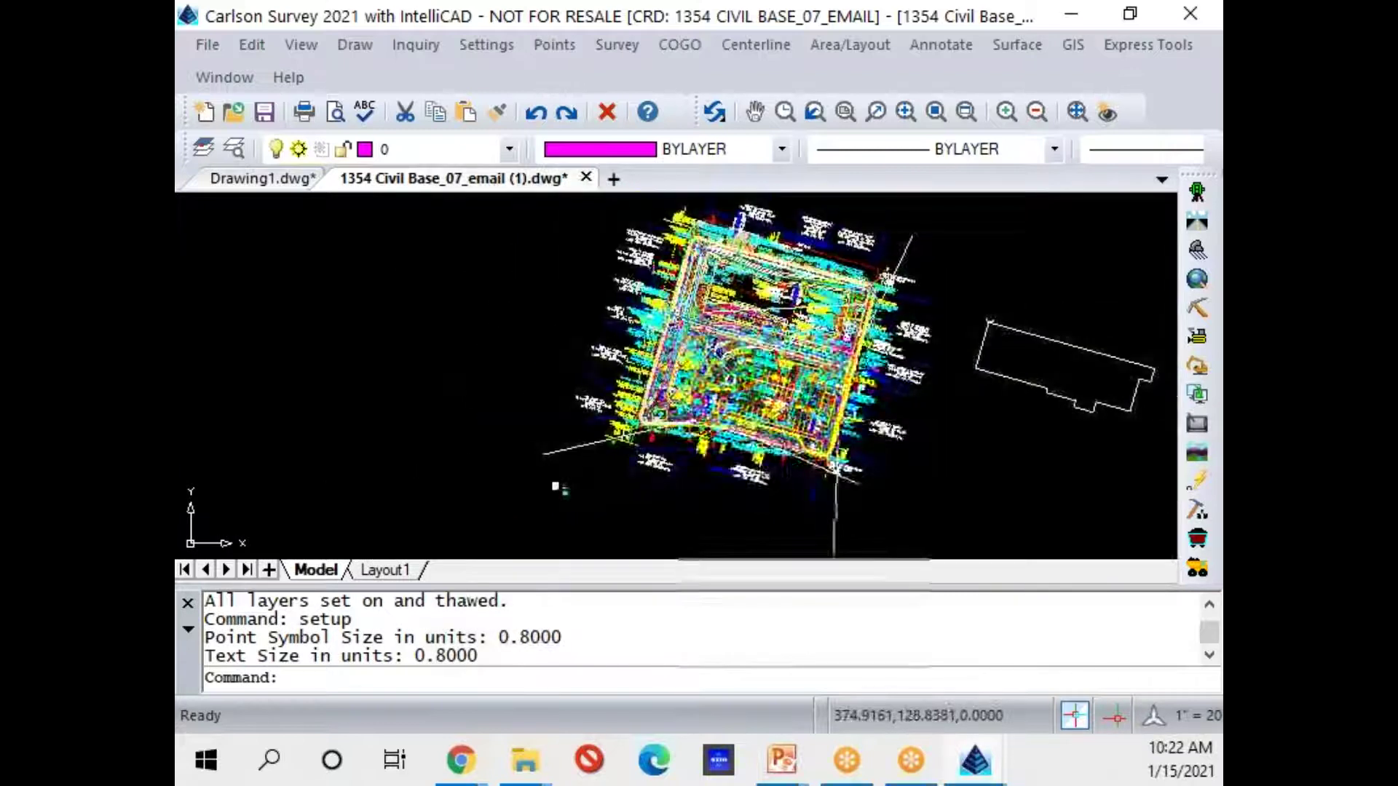
{"action": "middle_click_drag", "start_coordinate": [556, 487], "coordinate": [506, 514]}
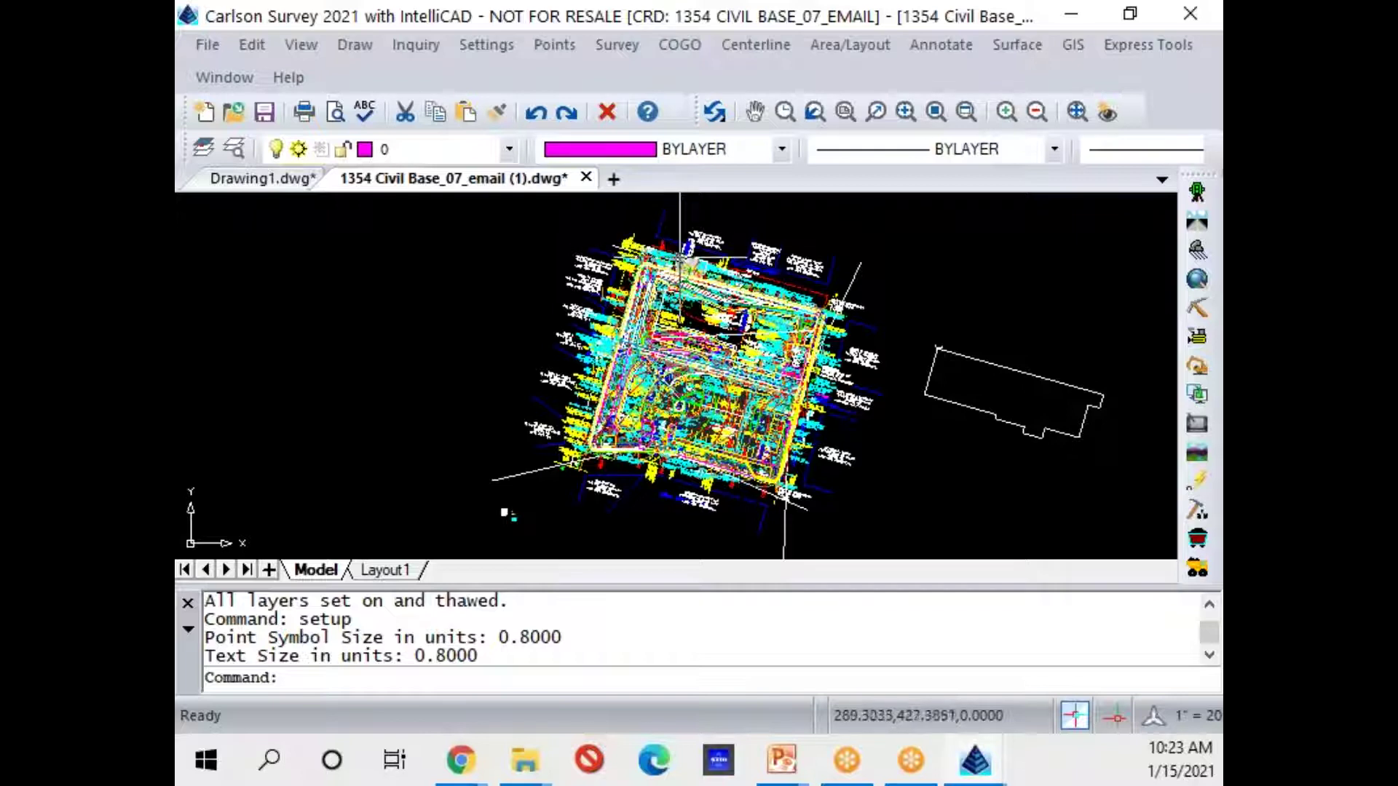
{"action": "left_click", "coordinate": [293, 46]}
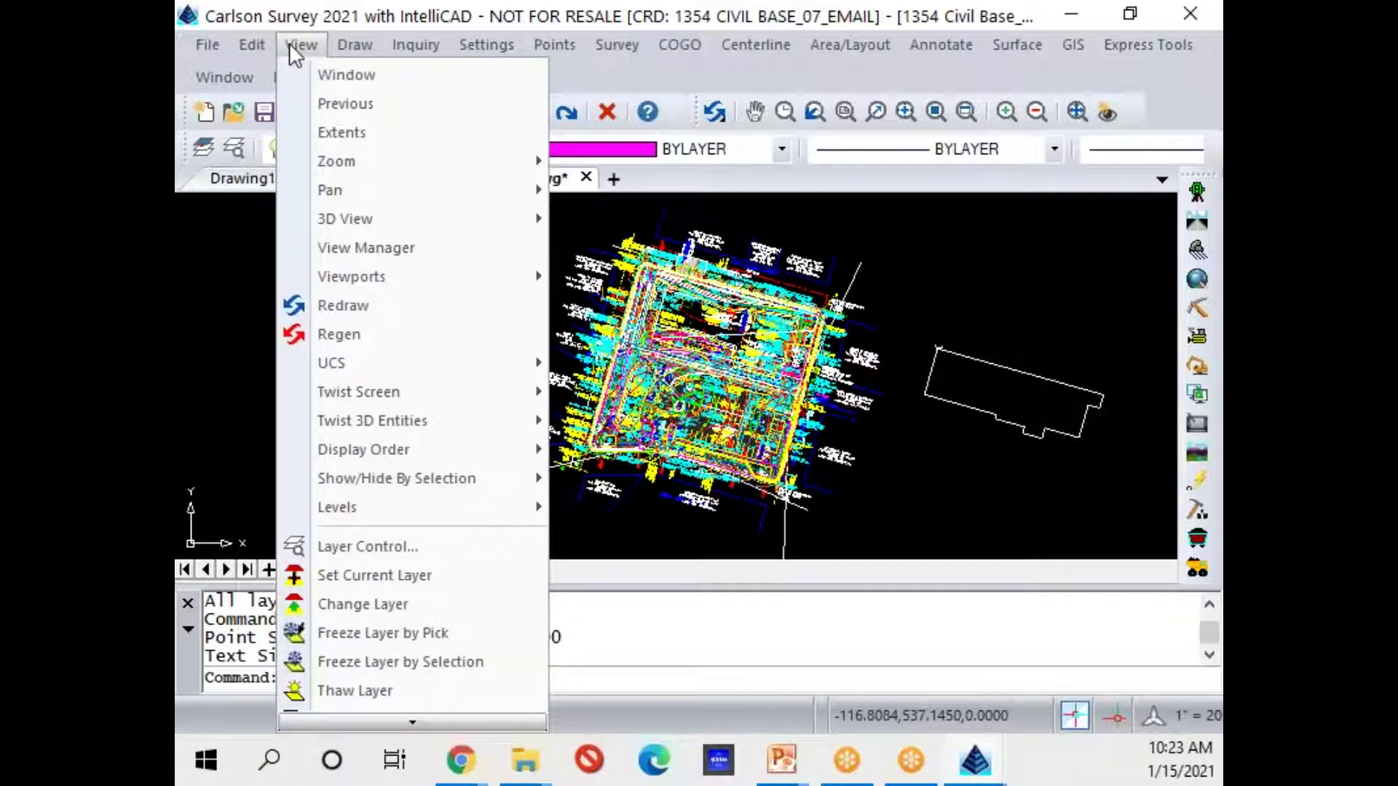
{"action": "mouse_move", "coordinate": [379, 391]}
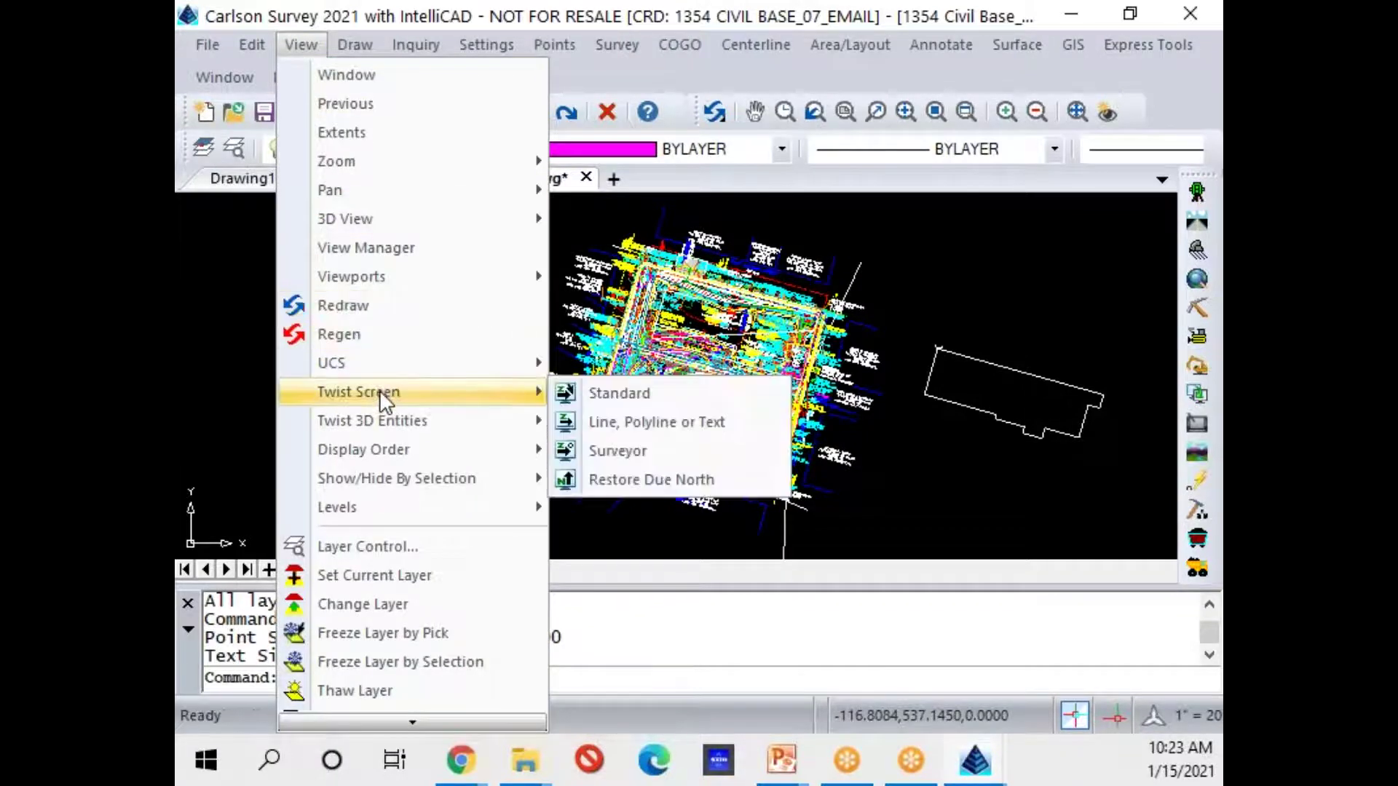
{"action": "left_click", "coordinate": [690, 426]}
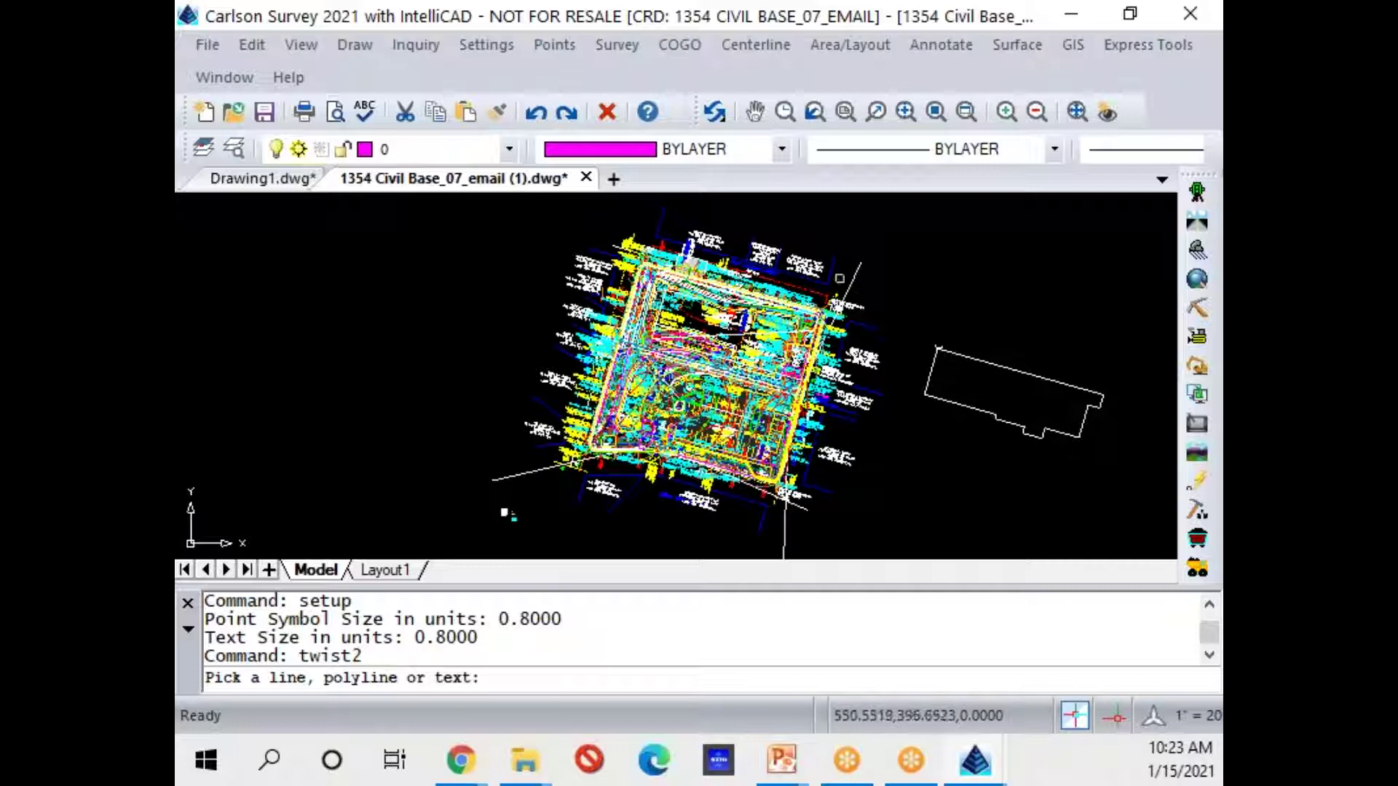
{"action": "scroll", "coordinate": [783, 273], "scroll_direction": "up", "scroll_amount": 3}
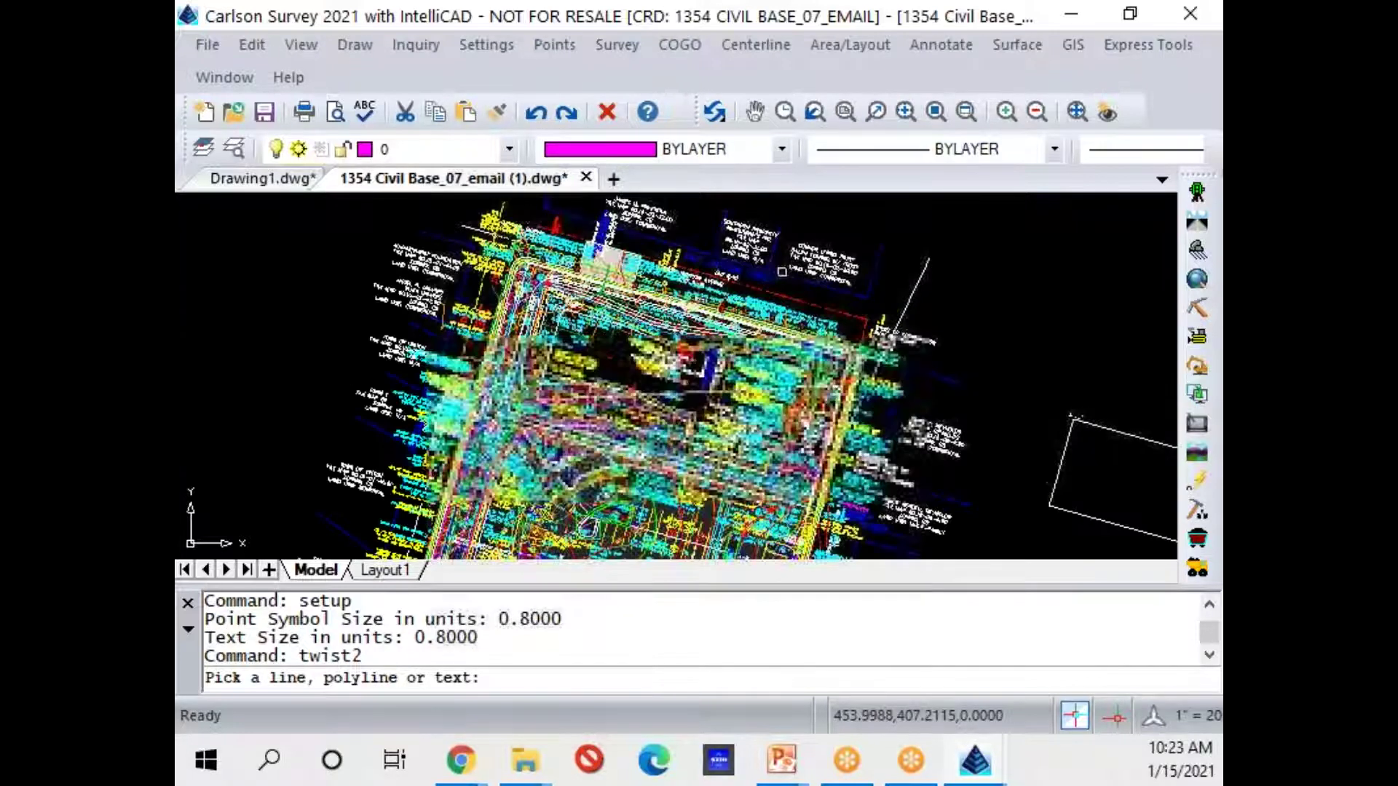
{"action": "left_click", "coordinate": [634, 229]}
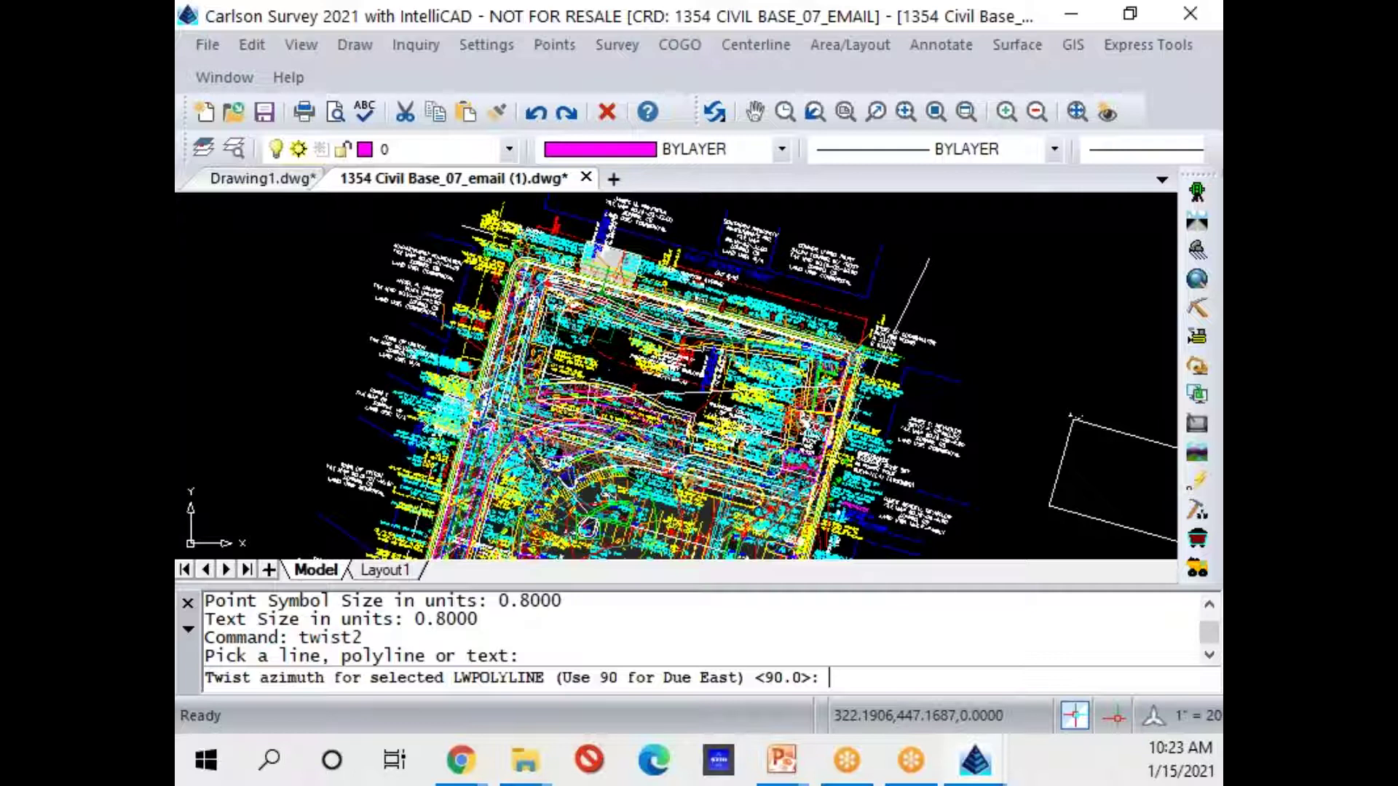
{"action": "key", "text": "Return"}
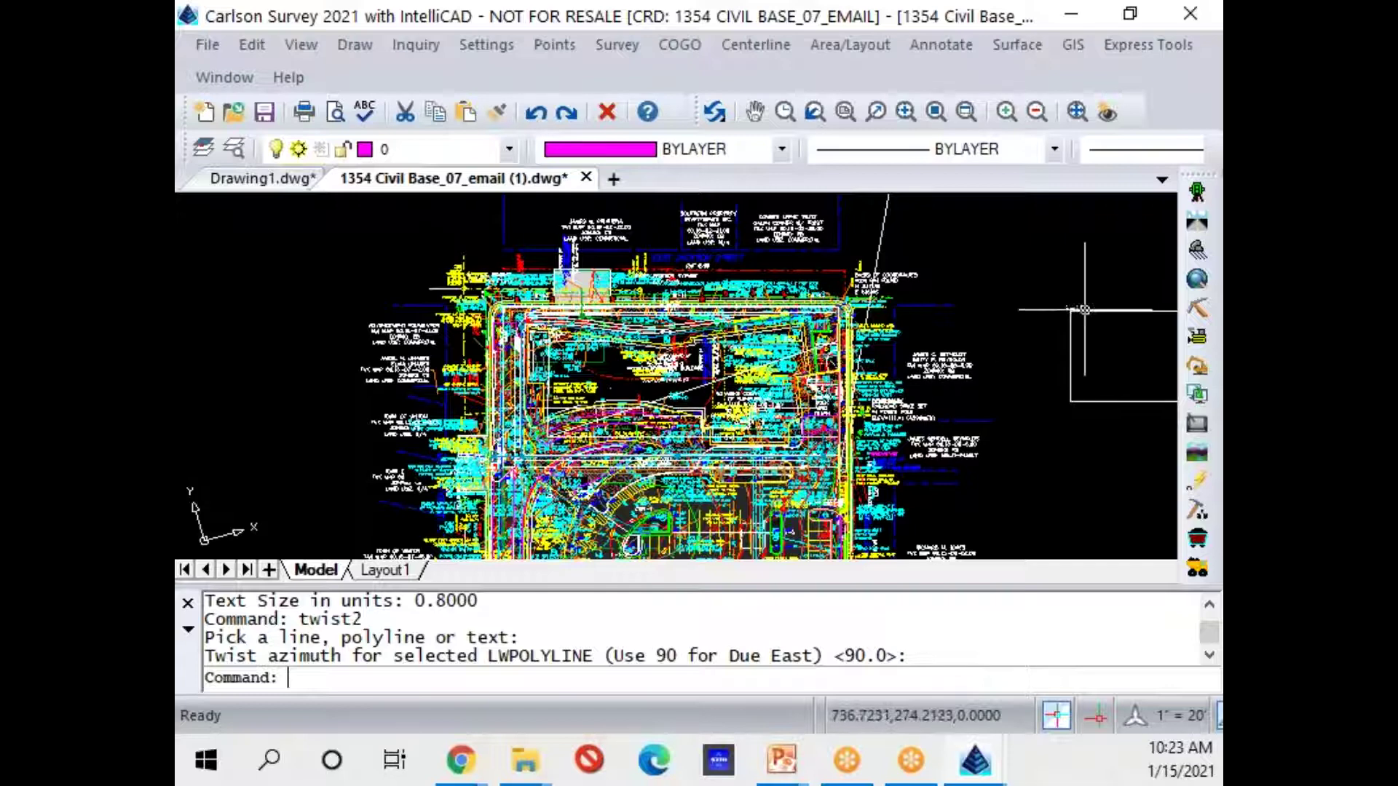
Set up a Google Earth export draped on the terrain in 2D, with the KMZ file named 1354 Civil Base in C:\Carlson Projects\C3D
{"action": "middle_click_drag", "start_coordinate": [805, 375], "coordinate": [807, 280]}
{"action": "scroll", "coordinate": [820, 321], "scroll_direction": "down", "scroll_amount": 2}
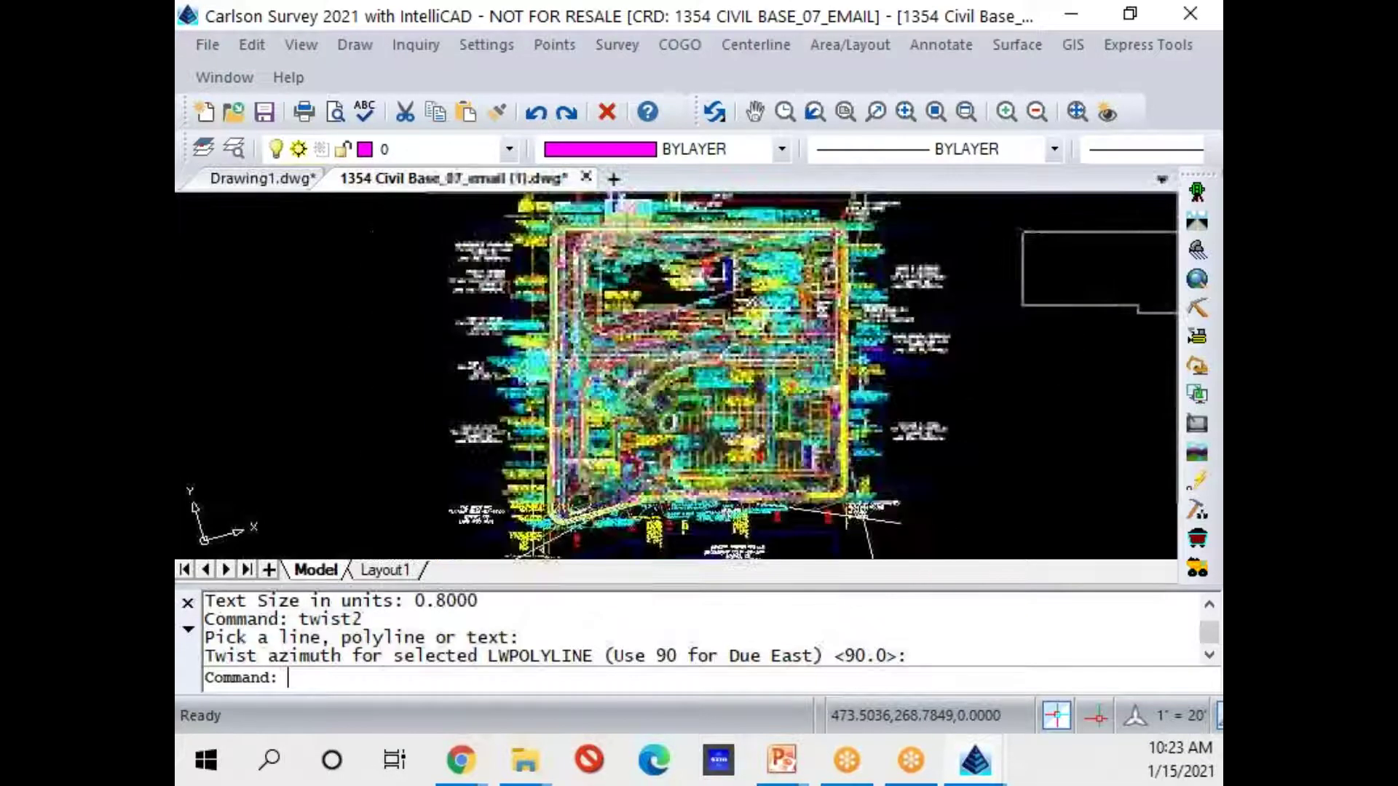
{"action": "middle_click_drag", "start_coordinate": [833, 355], "coordinate": [841, 371]}
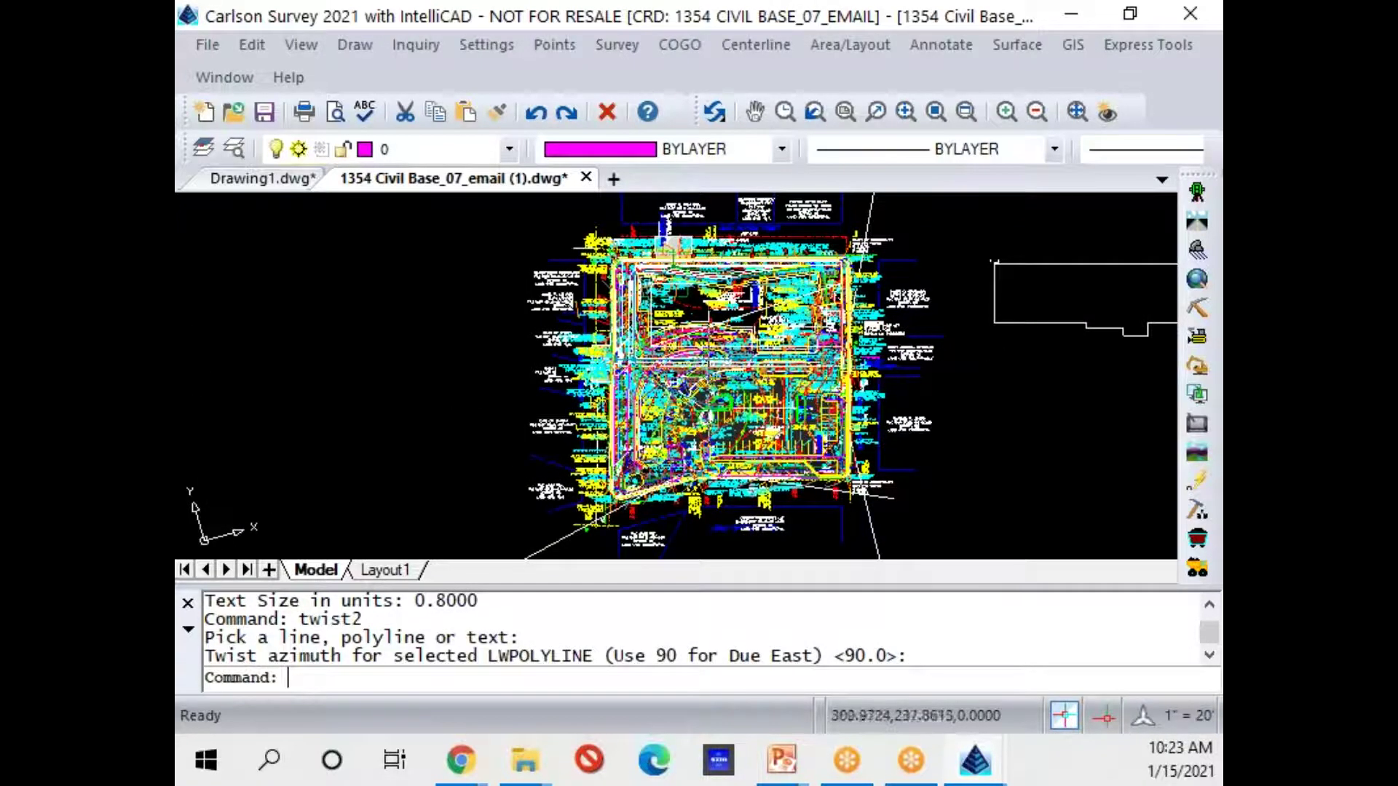
{"action": "scroll", "coordinate": [710, 354], "scroll_direction": "down", "scroll_amount": 1}
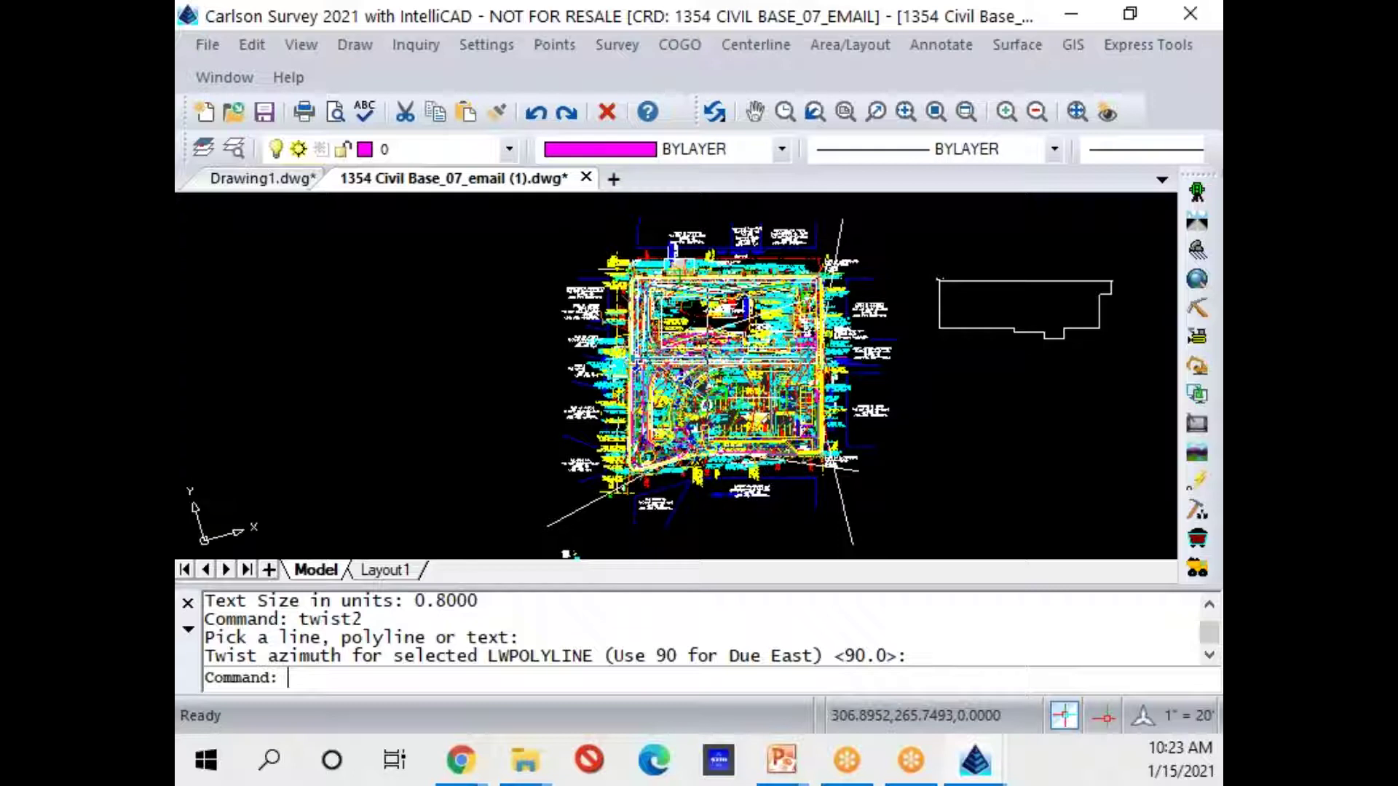
{"action": "left_click", "coordinate": [210, 45]}
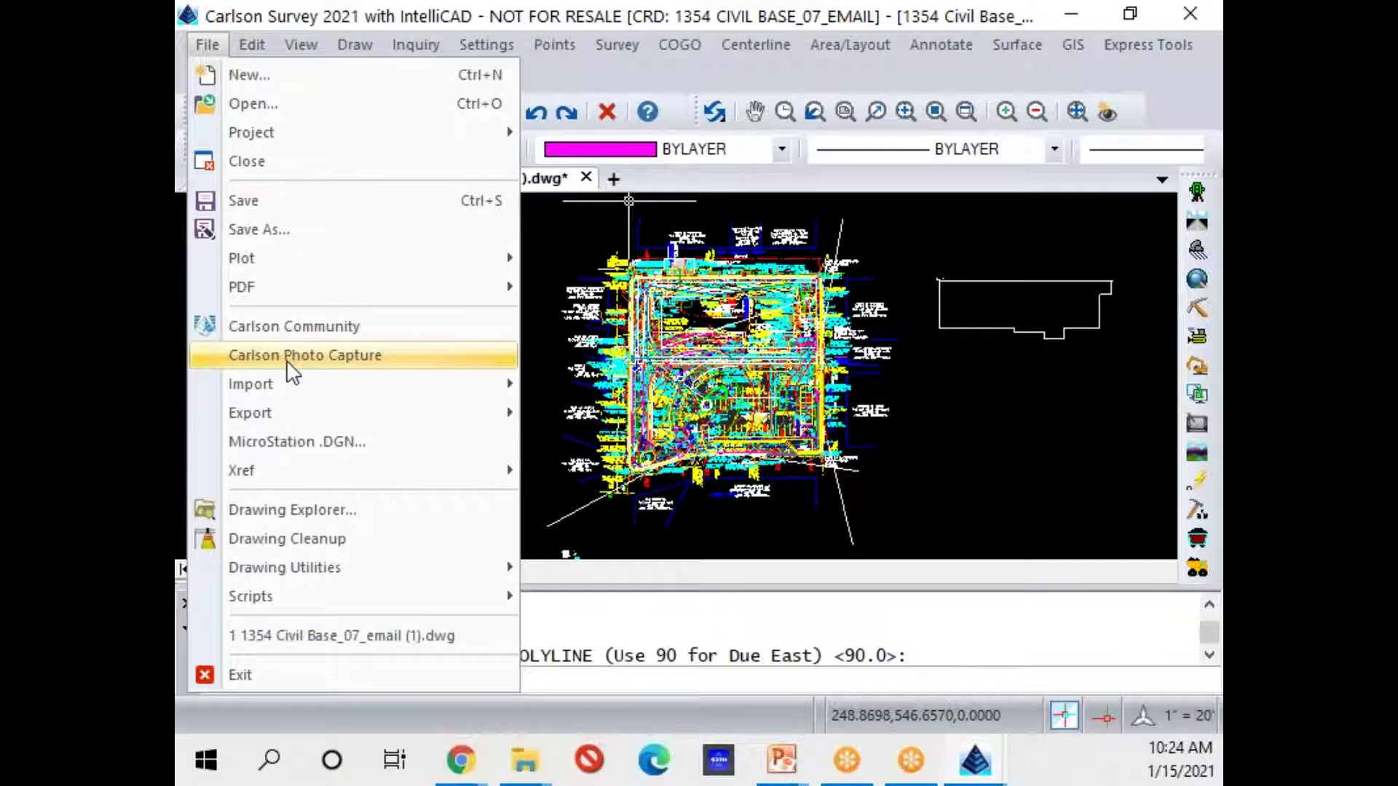
{"action": "mouse_move", "coordinate": [285, 420]}
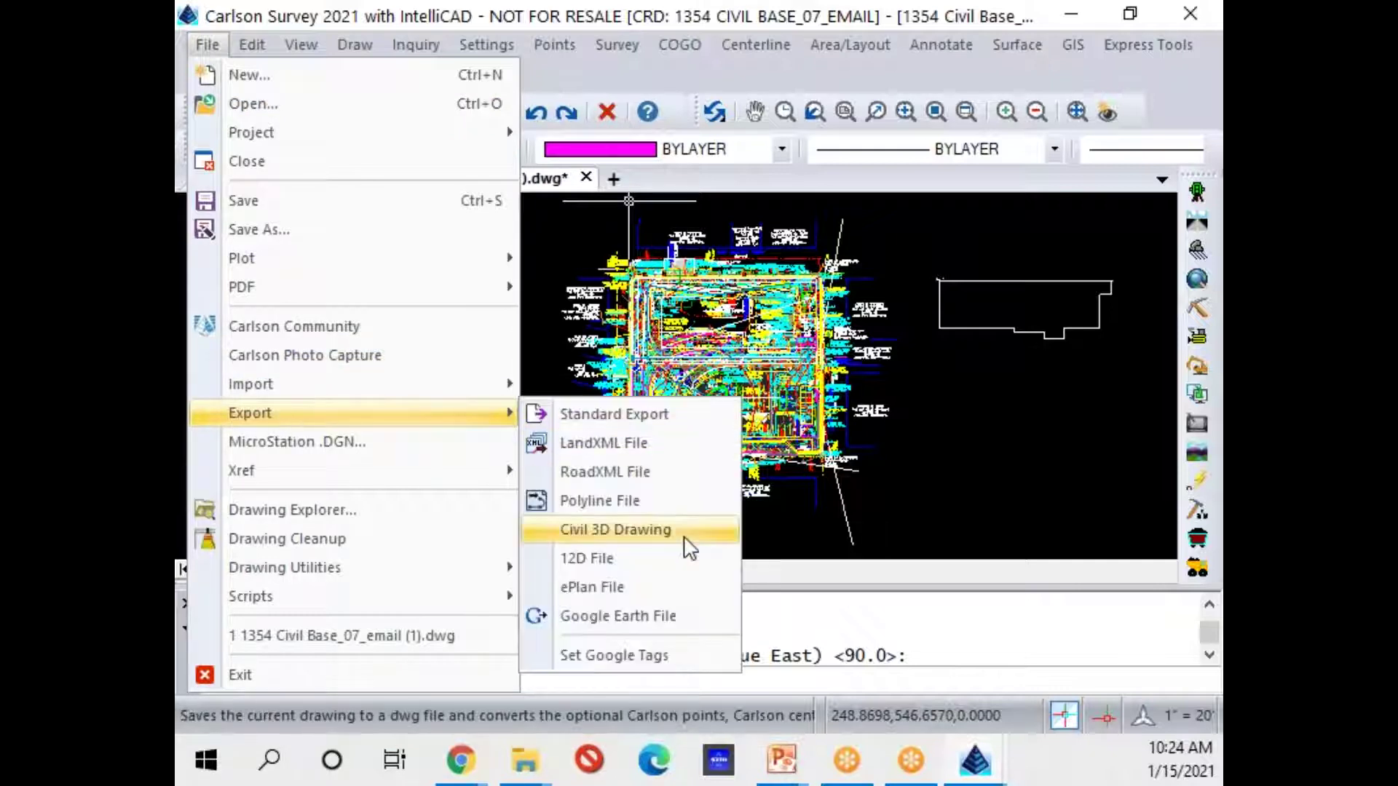
{"action": "left_click", "coordinate": [682, 622]}
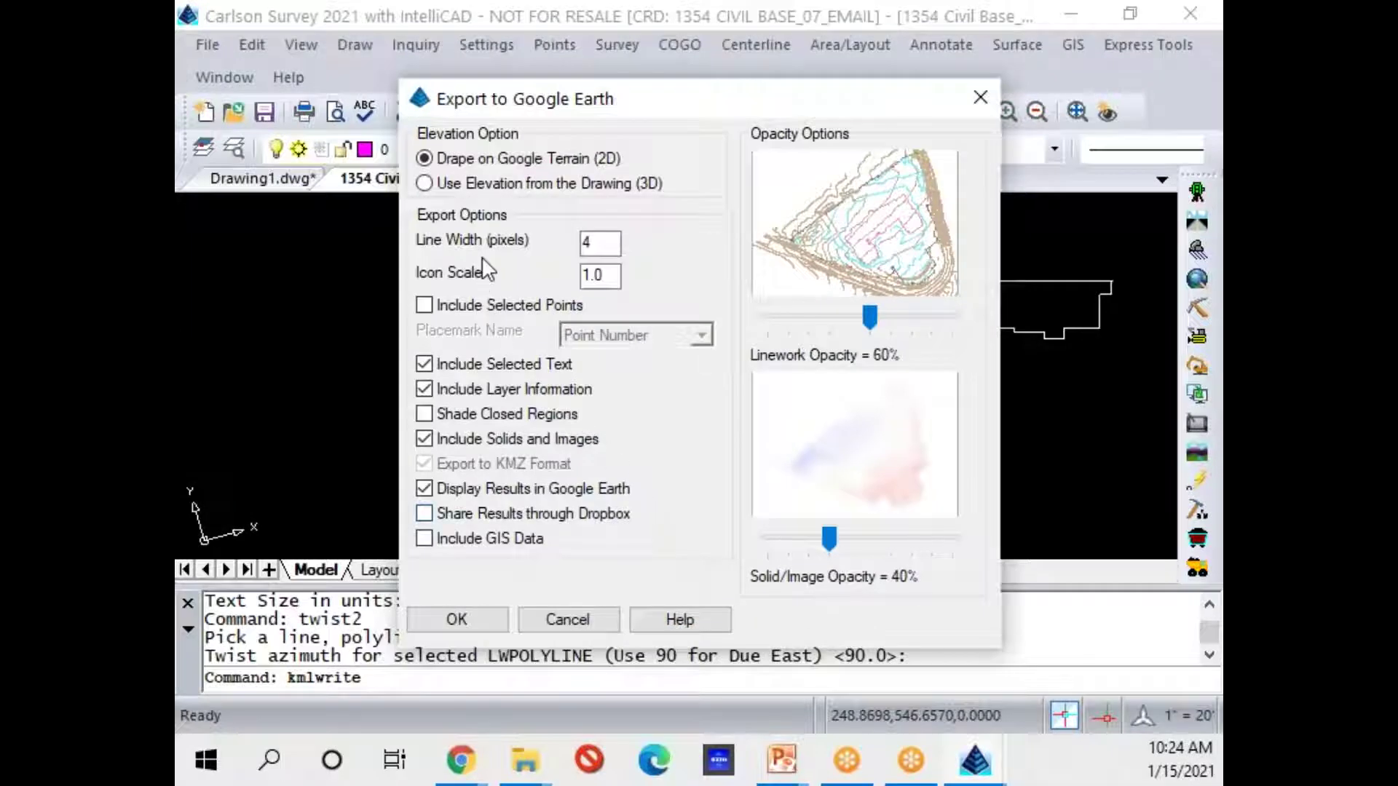
{"action": "left_click", "coordinate": [479, 618]}
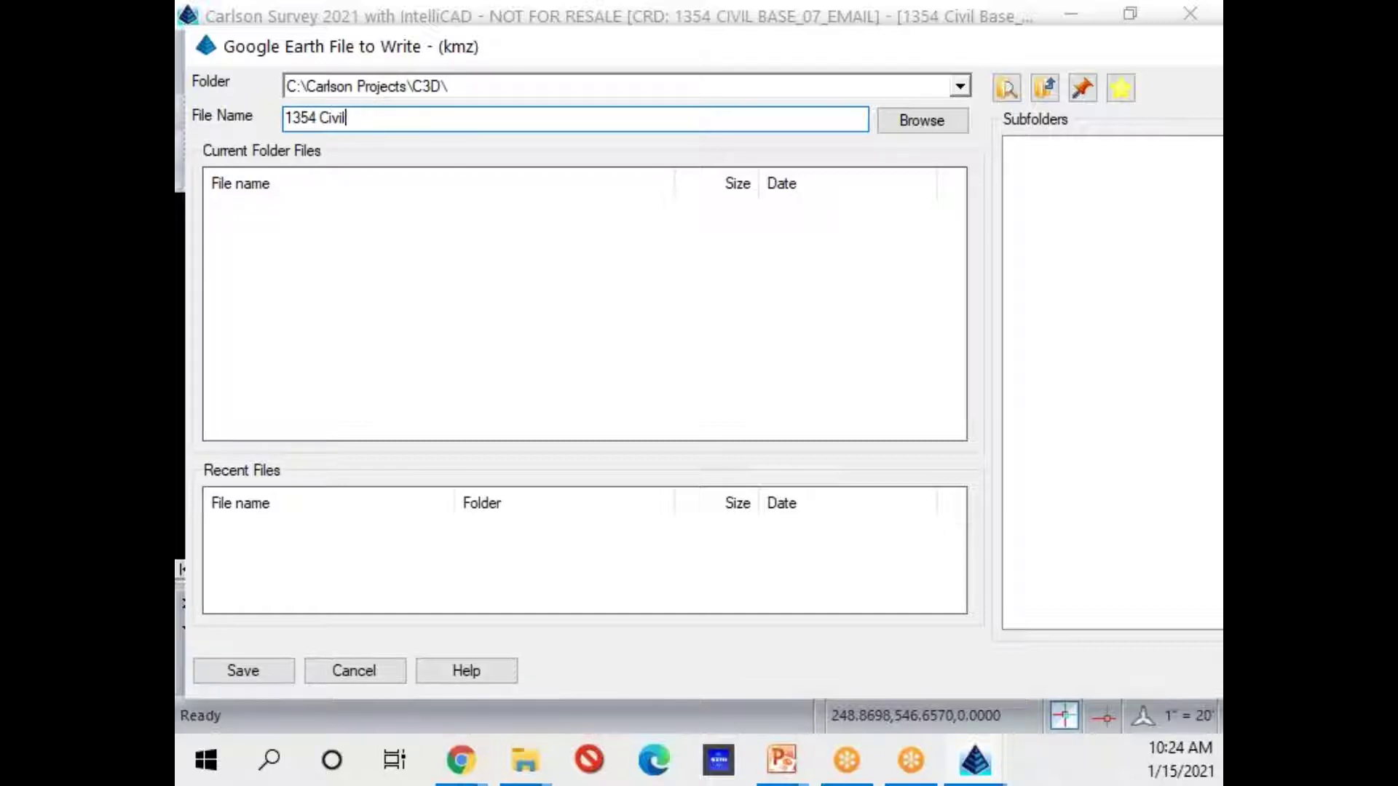
{"action": "key", "text": "Return"}
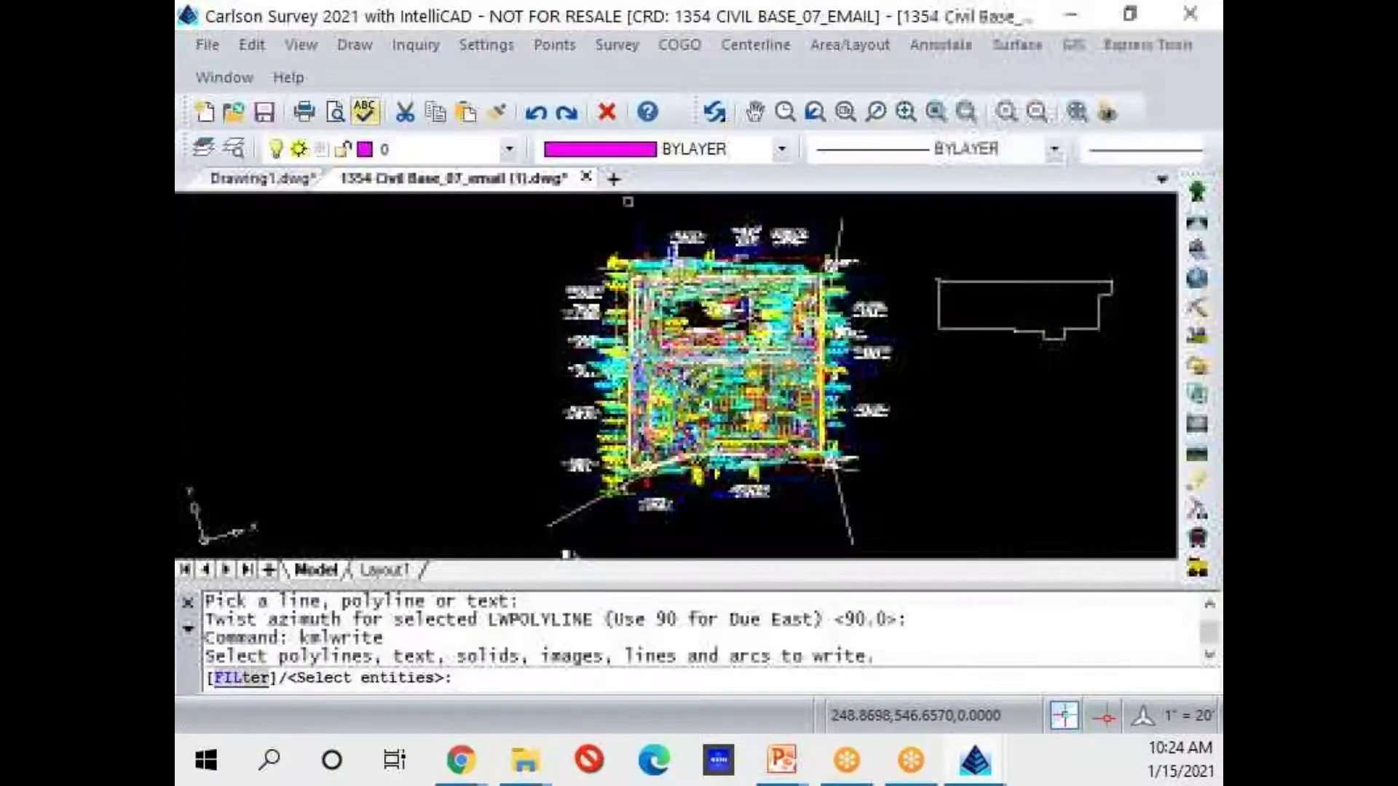
Export all entities of the site plan to Google Earth, leaving out the detached building outline to the east
{"action": "left_click", "coordinate": [893, 503]}
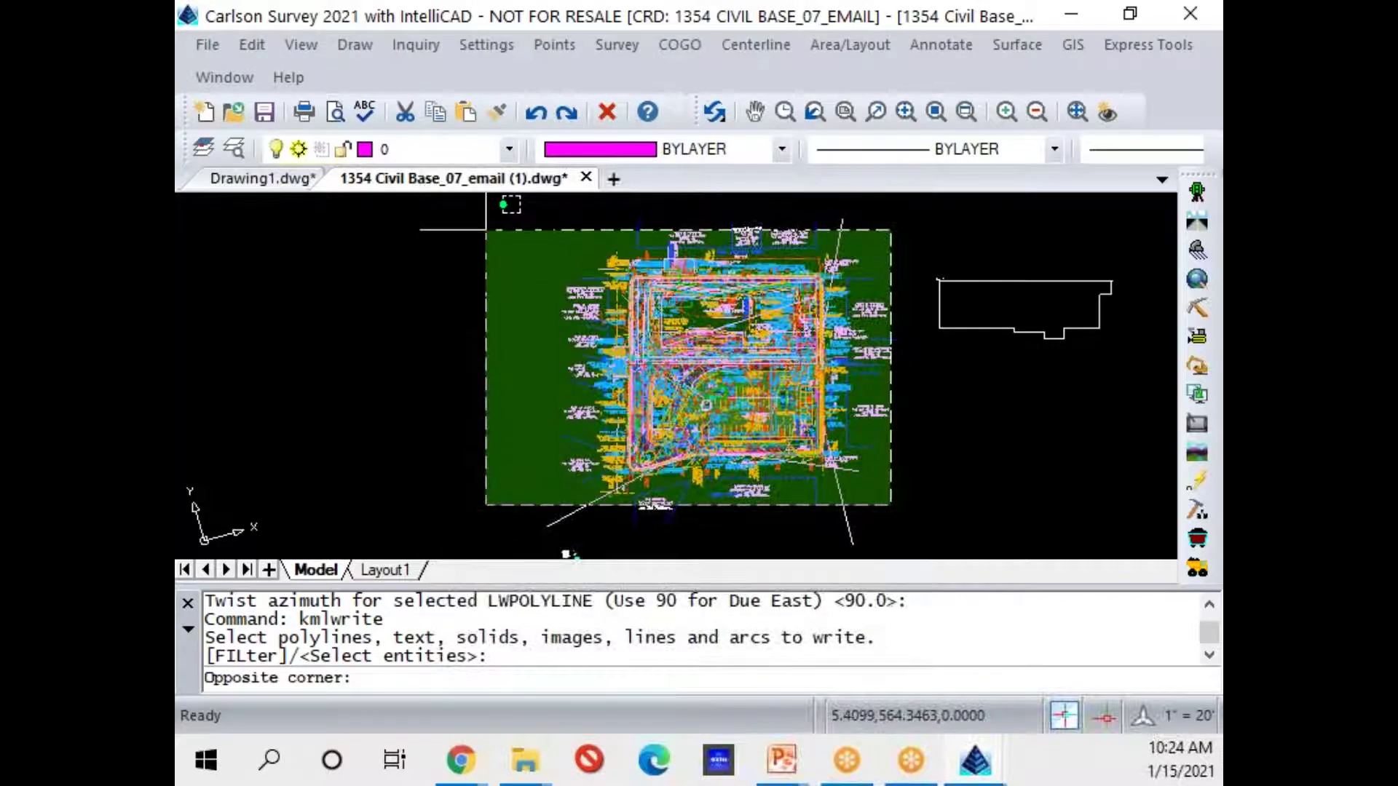
{"action": "left_click", "coordinate": [487, 231]}
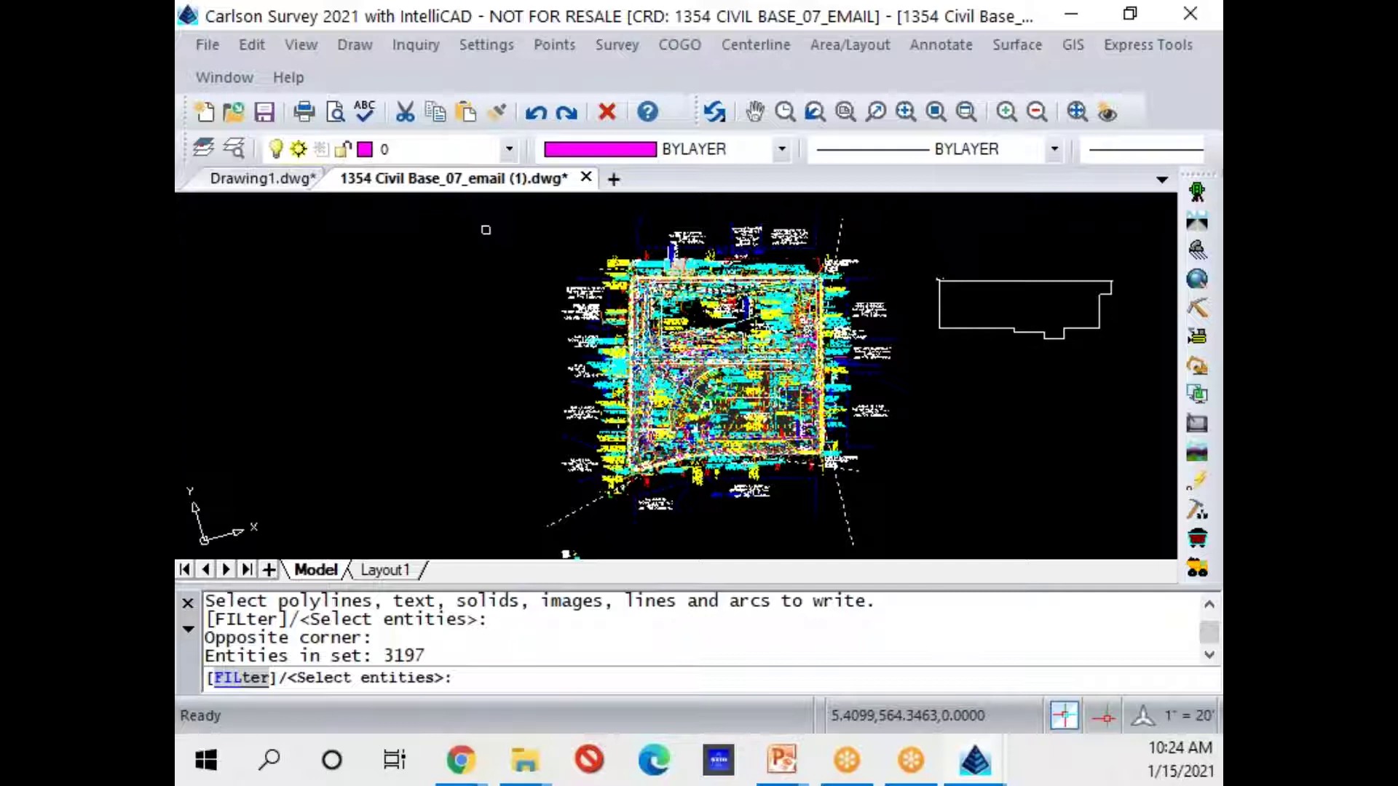
{"action": "key", "text": "Return"}
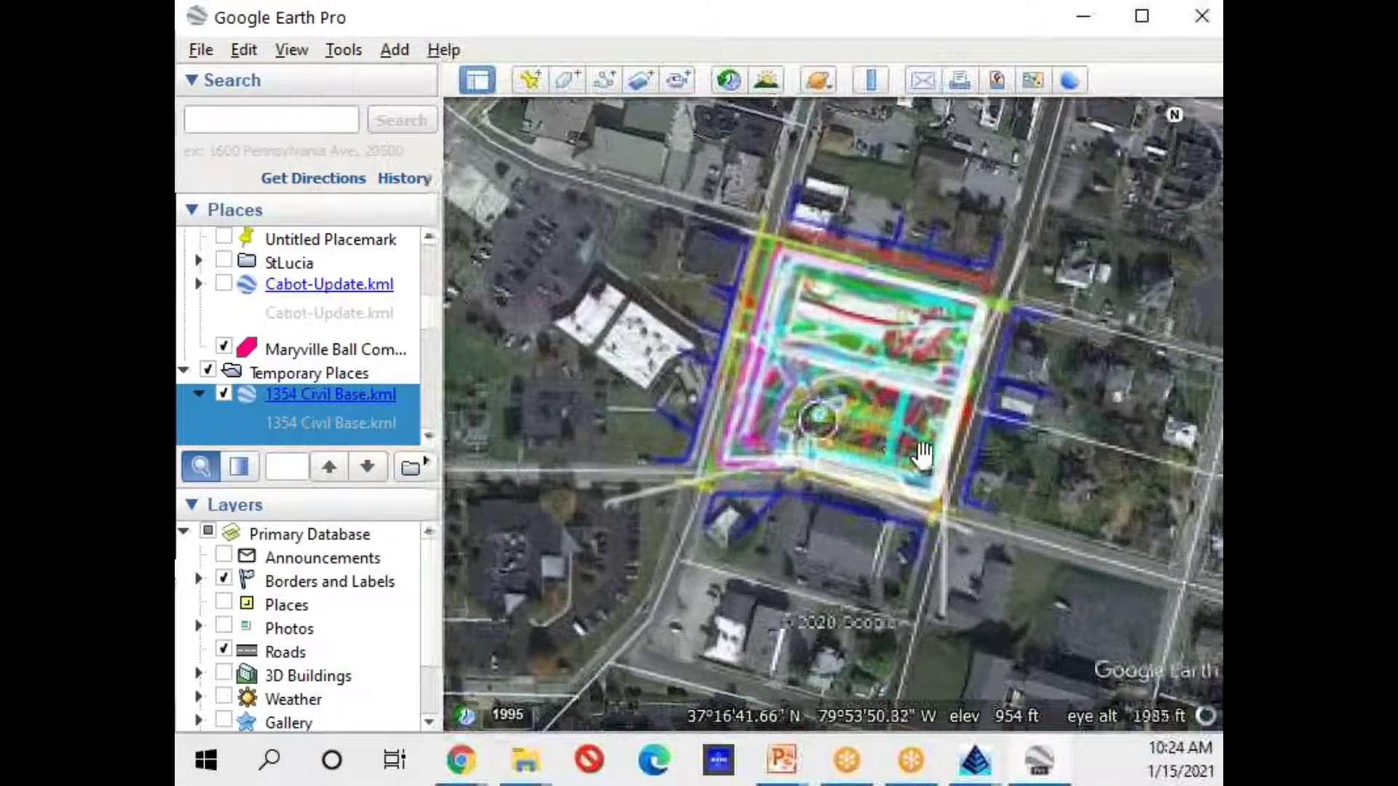
Examine in Google Earth Pro how the exported linework fits the parking area and East Cleveland Avenue on the aerial imagery
{"action": "scroll", "coordinate": [718, 404], "scroll_direction": "up", "scroll_amount": 3}
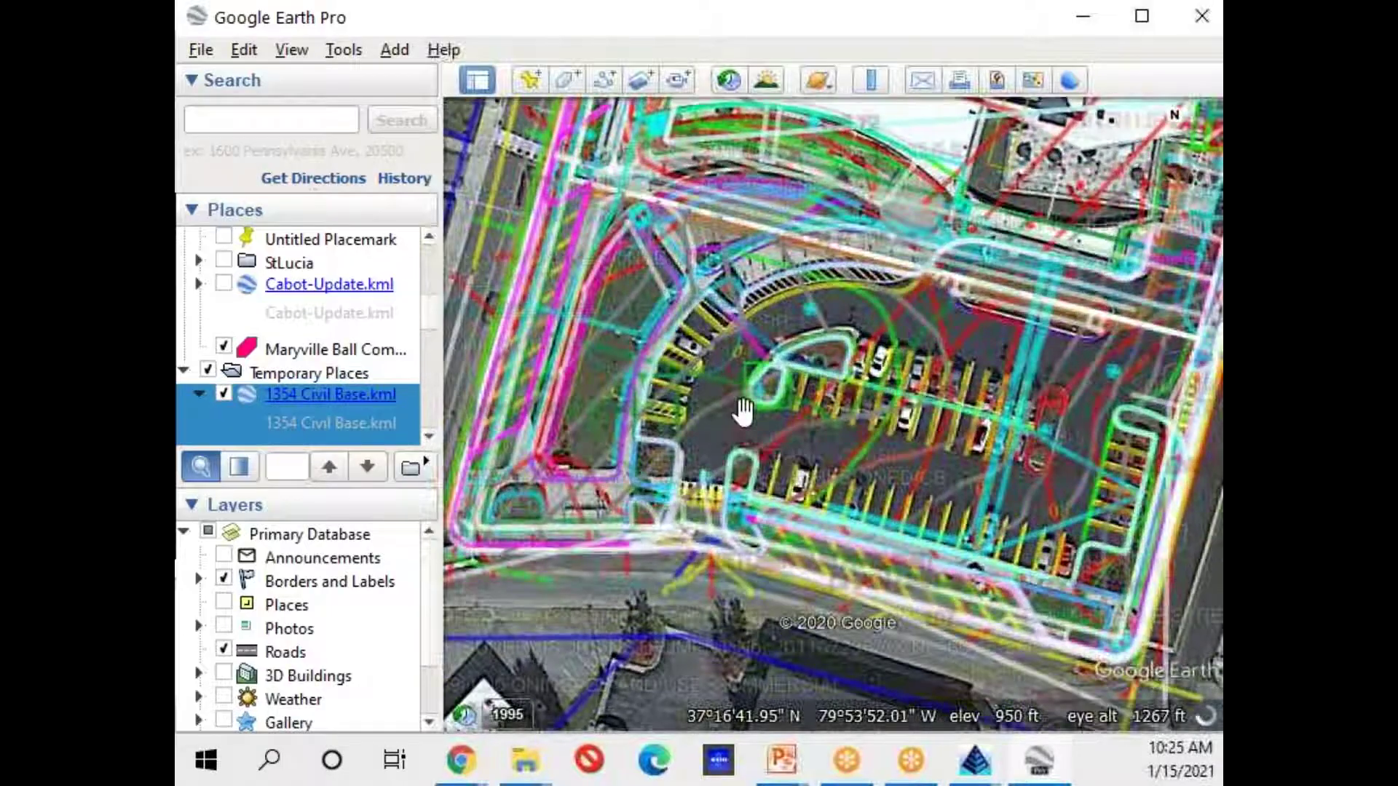
{"action": "scroll", "coordinate": [743, 412], "scroll_direction": "up", "scroll_amount": 2}
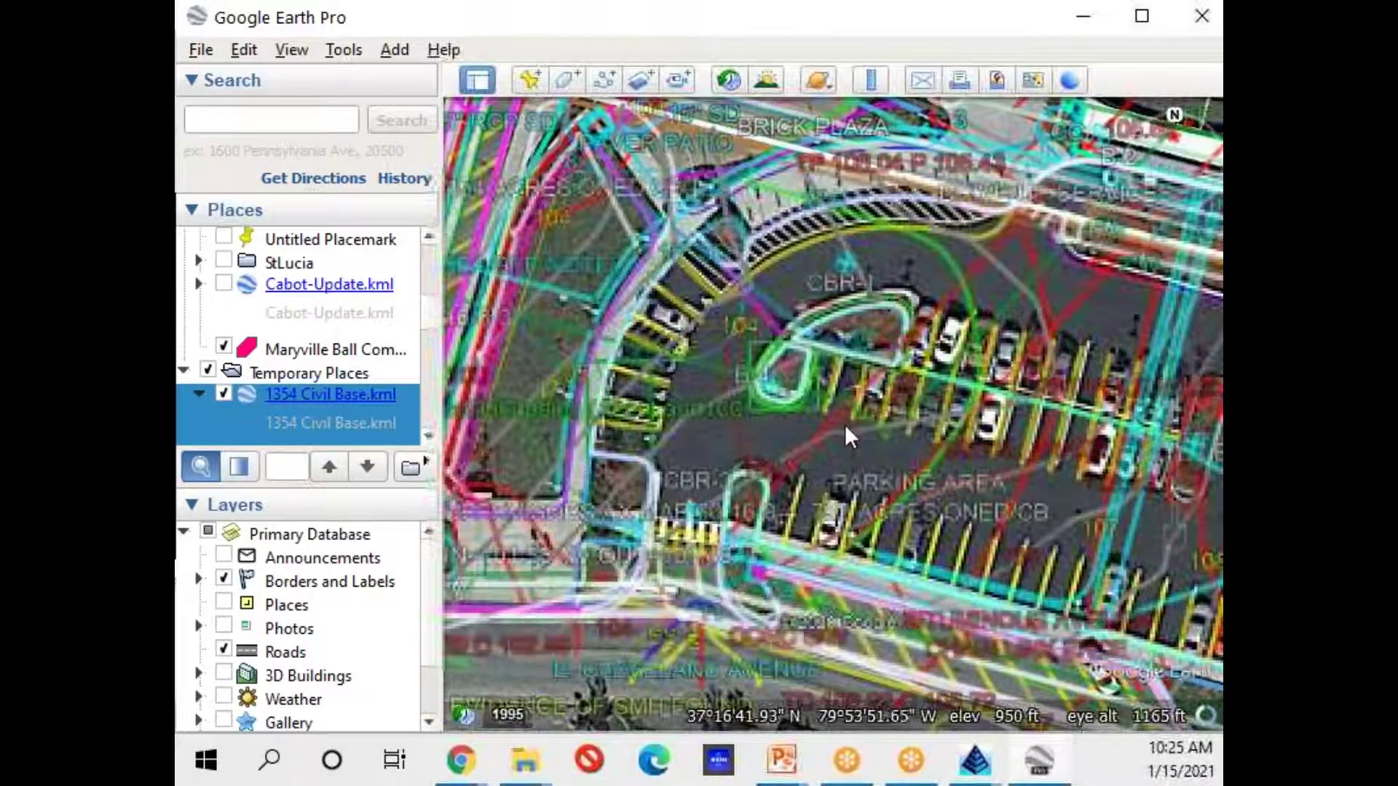
{"action": "middle_click_drag", "start_coordinate": [815, 306], "coordinate": [958, 621]}
{"action": "scroll", "coordinate": [852, 302], "scroll_direction": "up", "scroll_amount": 2}
{"action": "scroll", "coordinate": [899, 445], "scroll_direction": "up", "scroll_amount": 4}
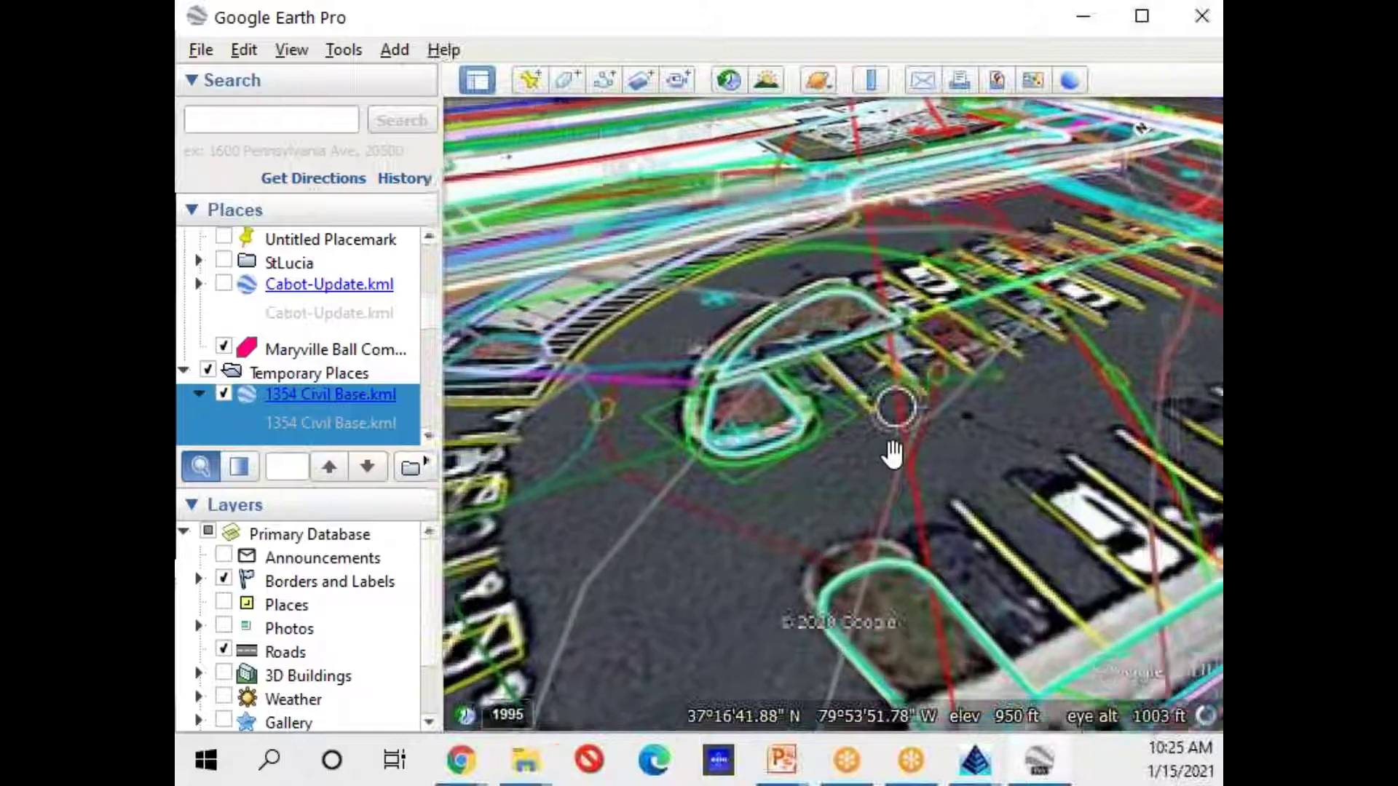
{"action": "left_click_drag", "start_coordinate": [971, 443], "coordinate": [680, 262]}
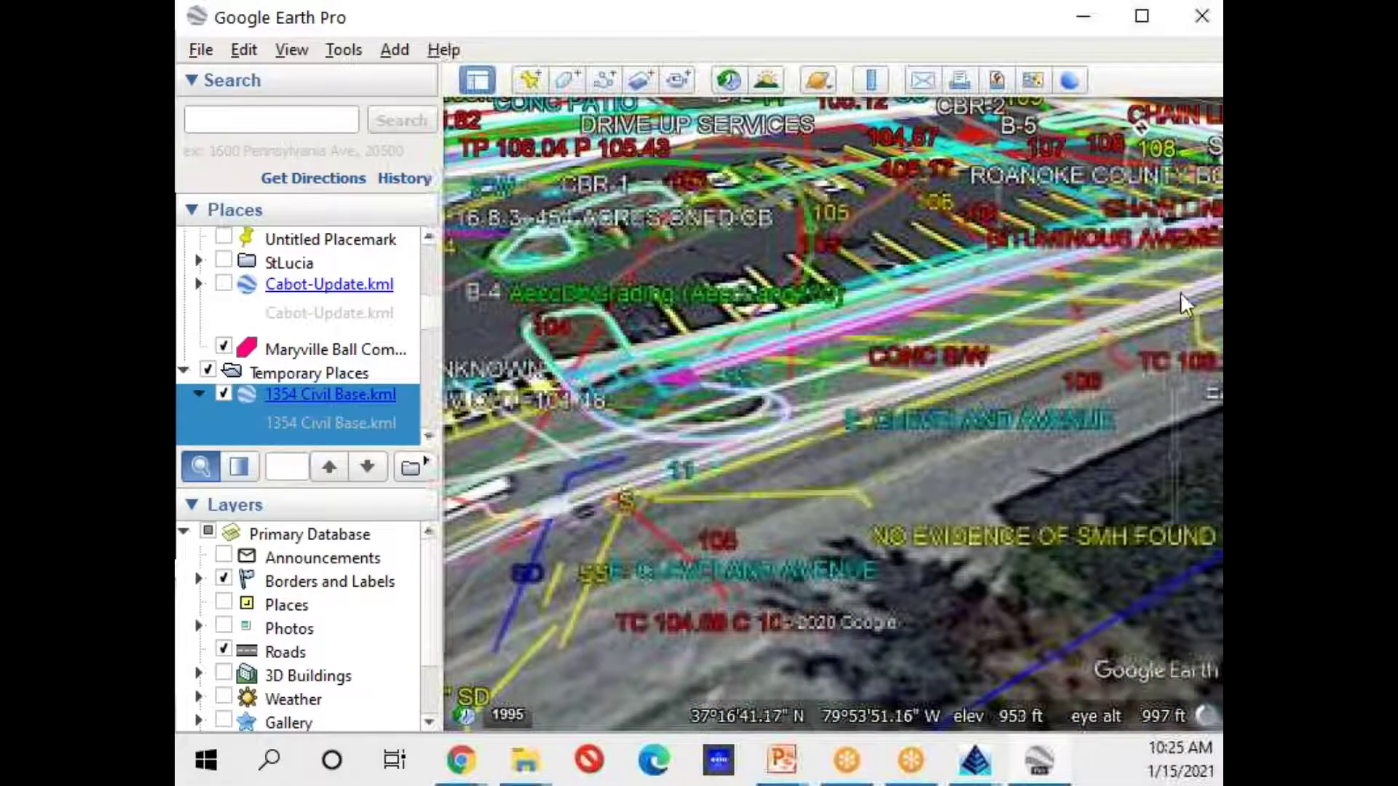
Enter Street View on East Cleveland Avenue and inspect the linework around the planted island at the parking entrance
{"action": "mouse_move", "coordinate": [1177, 324]}
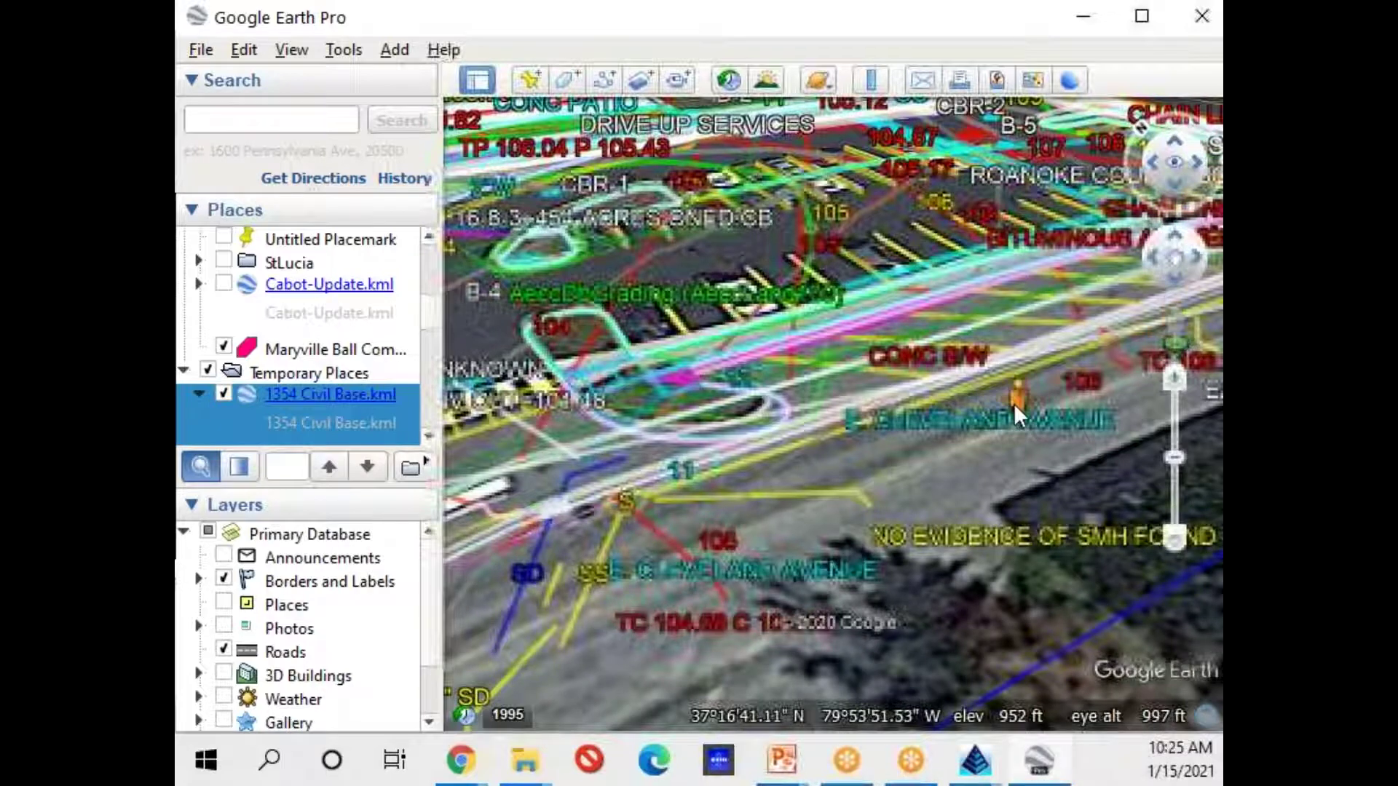
{"action": "left_click_drag", "start_coordinate": [993, 424], "coordinate": [946, 434]}
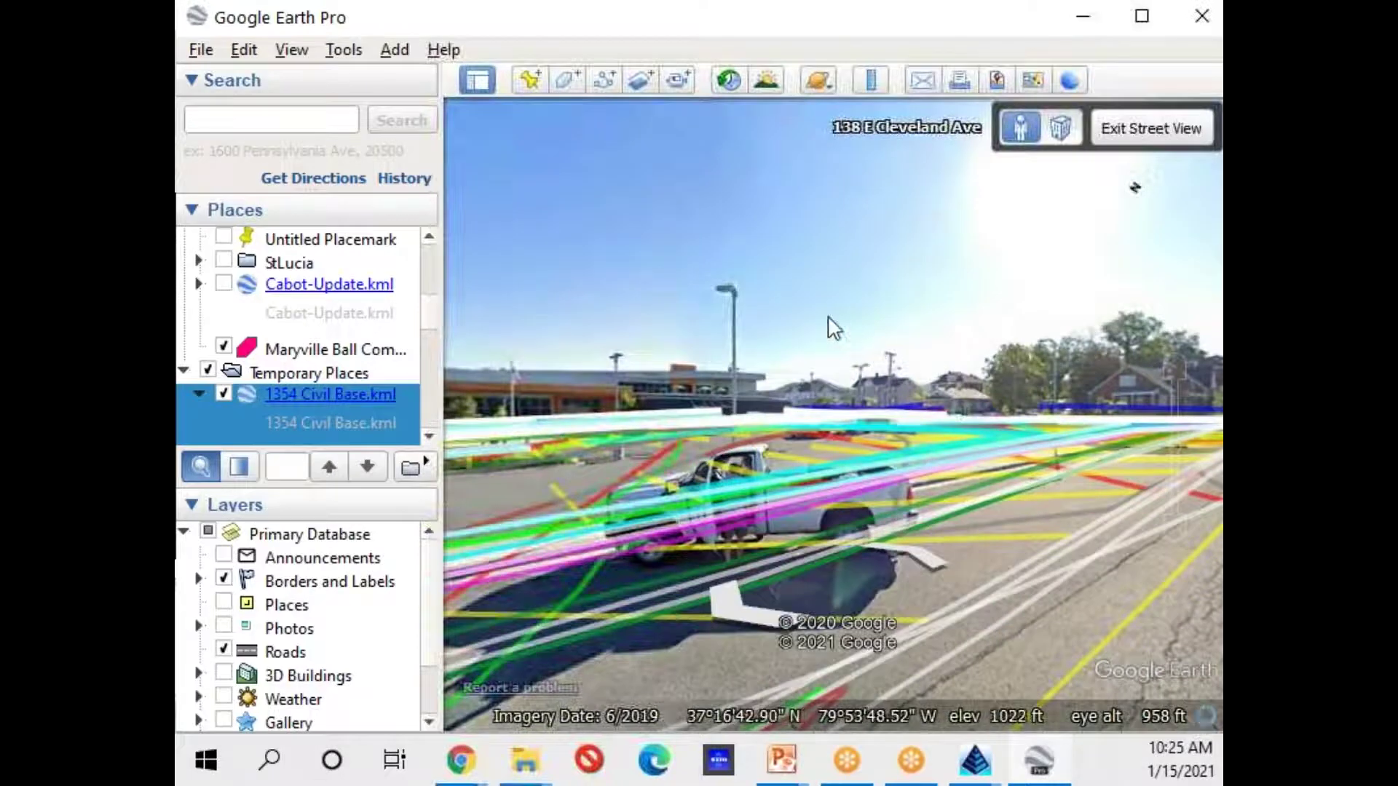
{"action": "left_click_drag", "start_coordinate": [749, 299], "coordinate": [996, 201]}
{"action": "left_click_drag", "start_coordinate": [673, 346], "coordinate": [954, 234]}
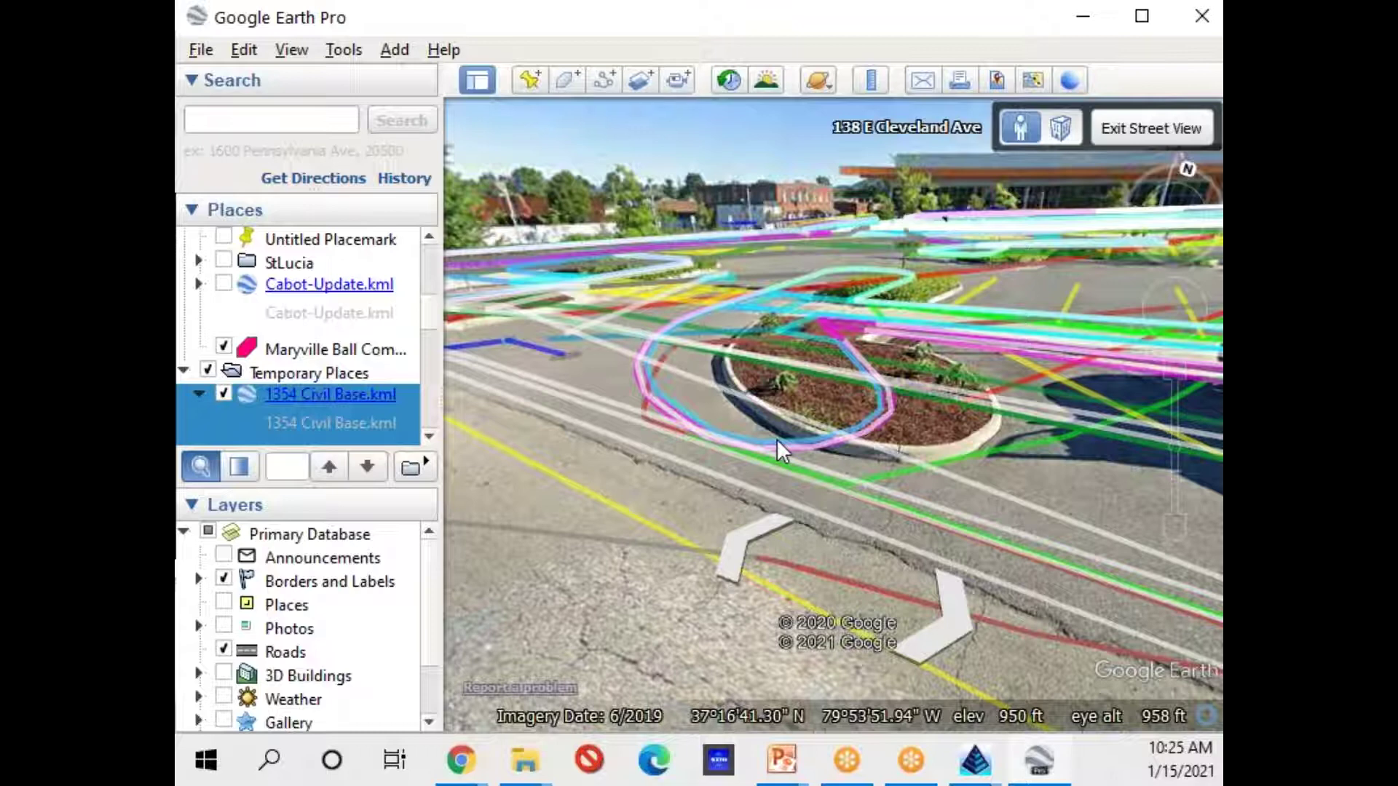
{"action": "left_click_drag", "start_coordinate": [777, 440], "coordinate": [616, 406]}
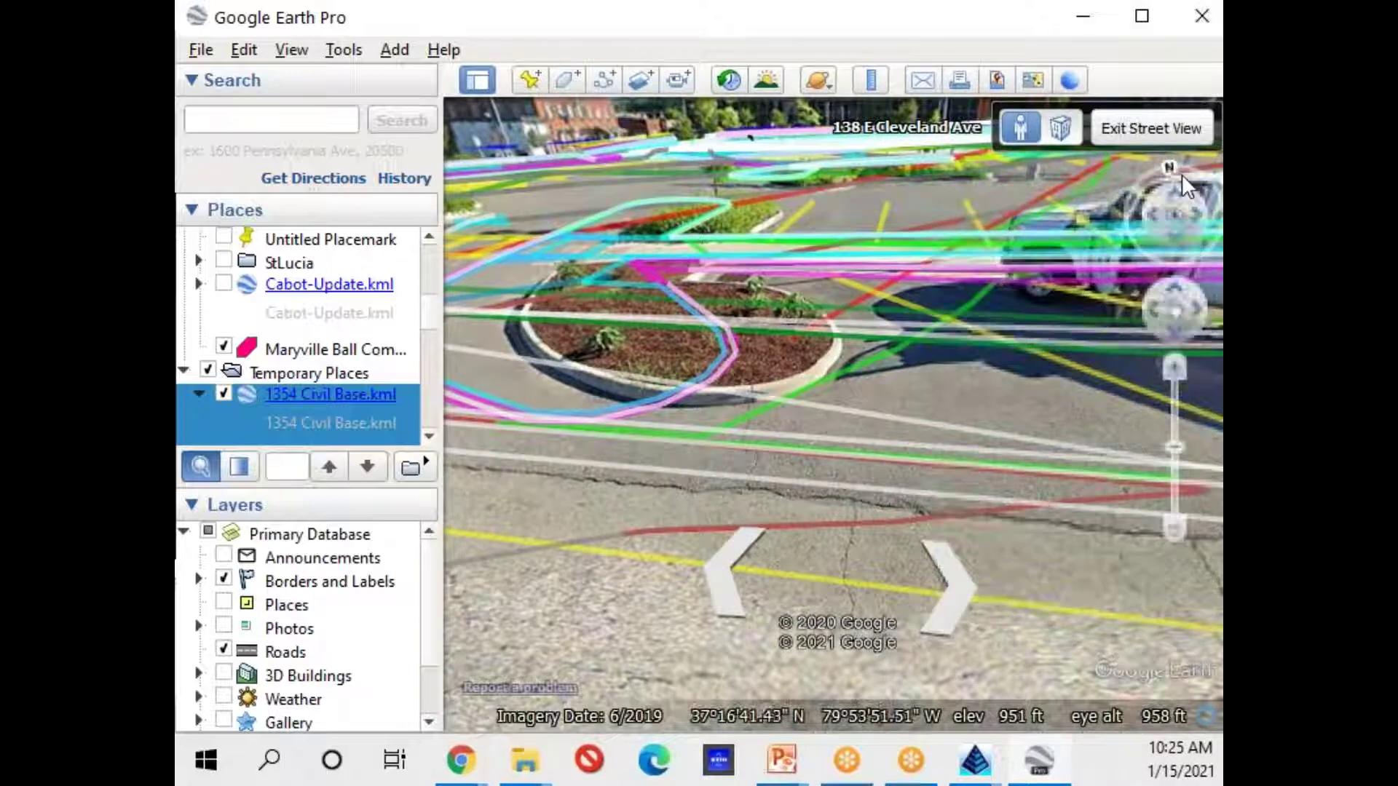
Exit Street View, recheck the linework over the parking area from above, and close Google Earth Pro, discarding the unsaved temporary places
{"action": "left_click", "coordinate": [1166, 128]}
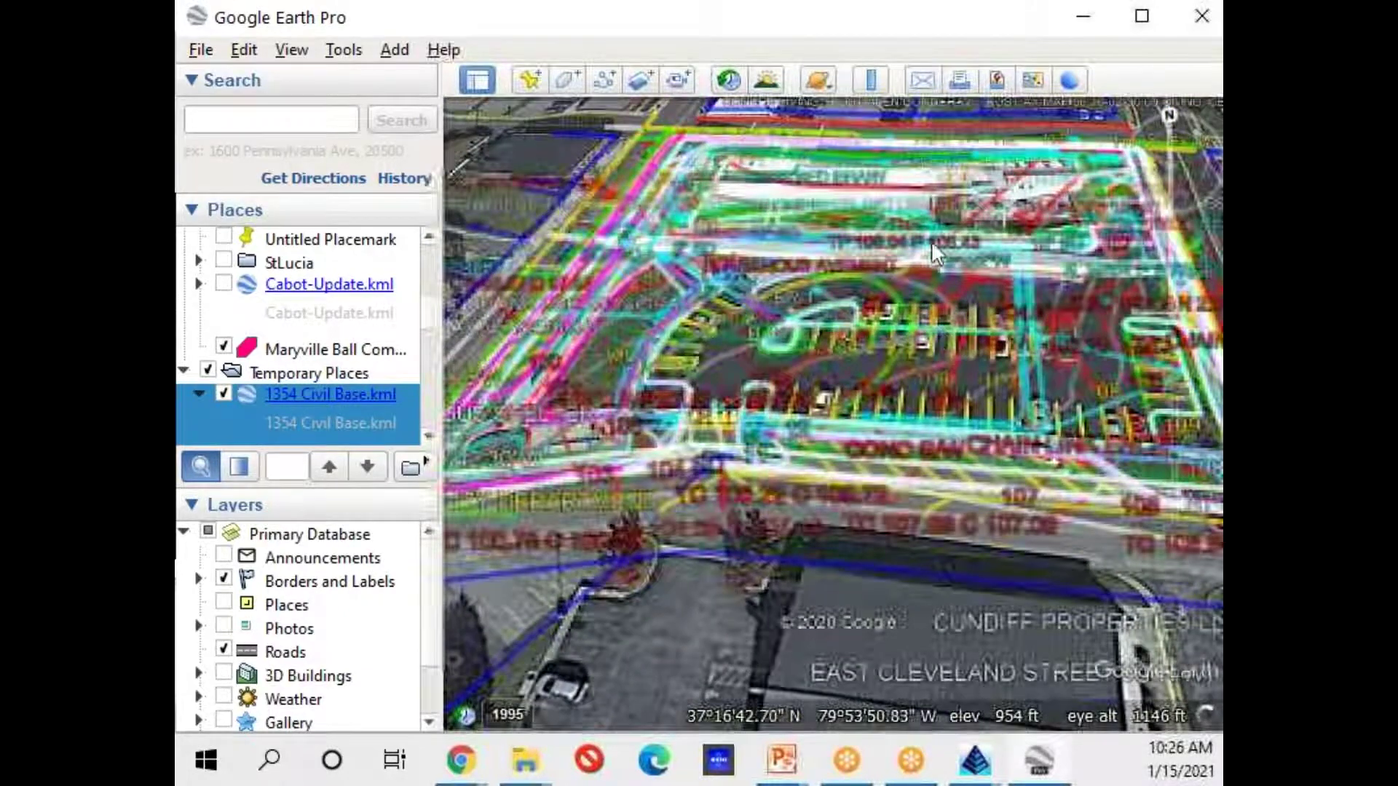
{"action": "left_click_drag", "start_coordinate": [936, 253], "coordinate": [916, 365]}
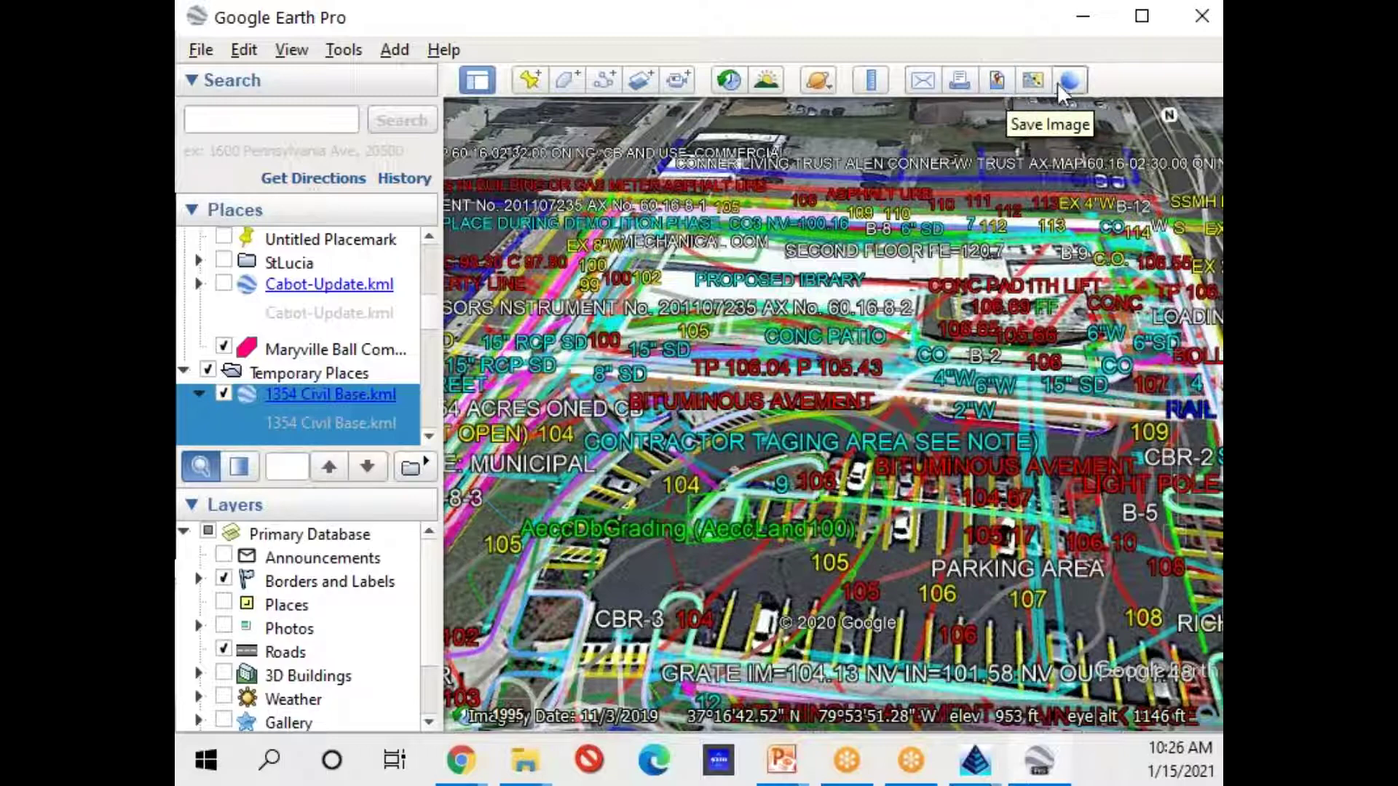
{"action": "left_click", "coordinate": [1201, 19]}
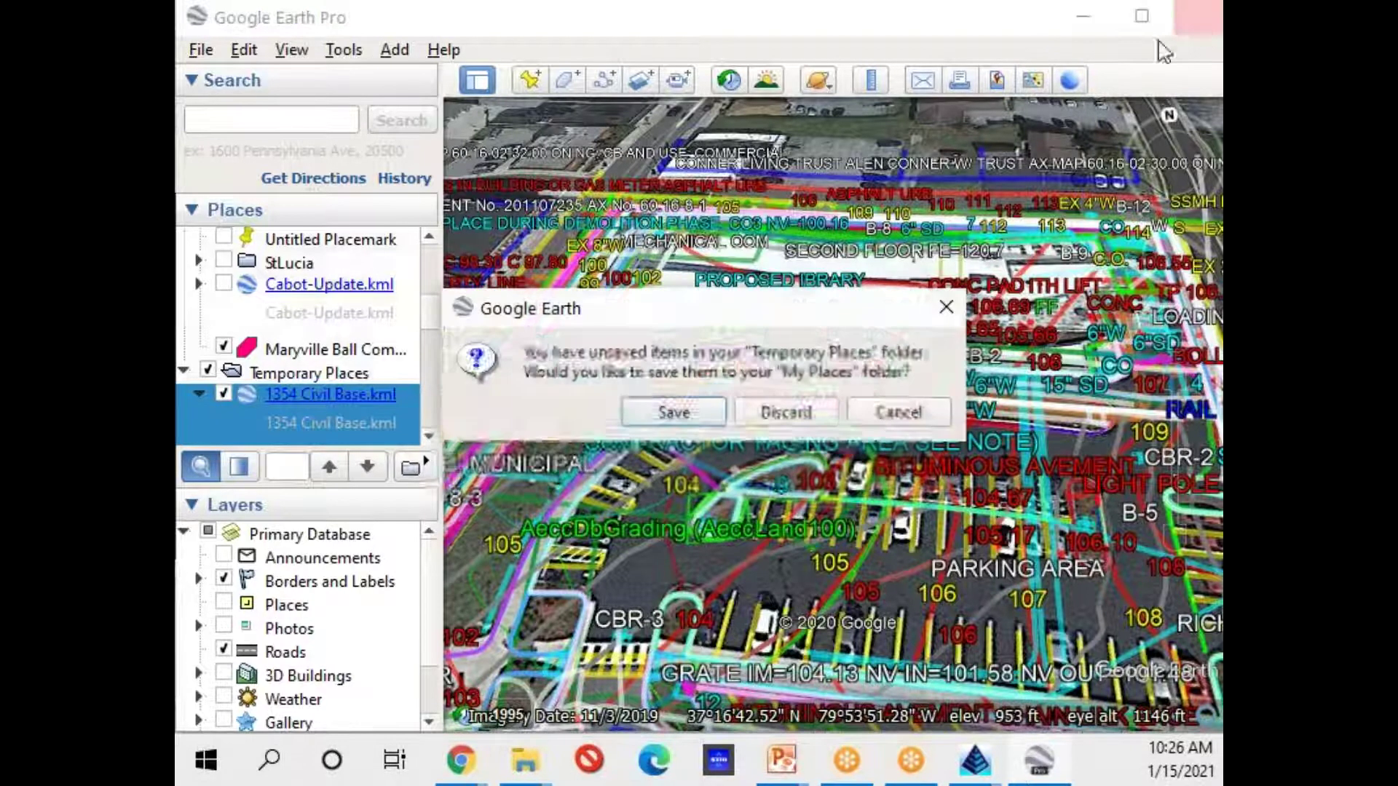
{"action": "left_click", "coordinate": [761, 415]}
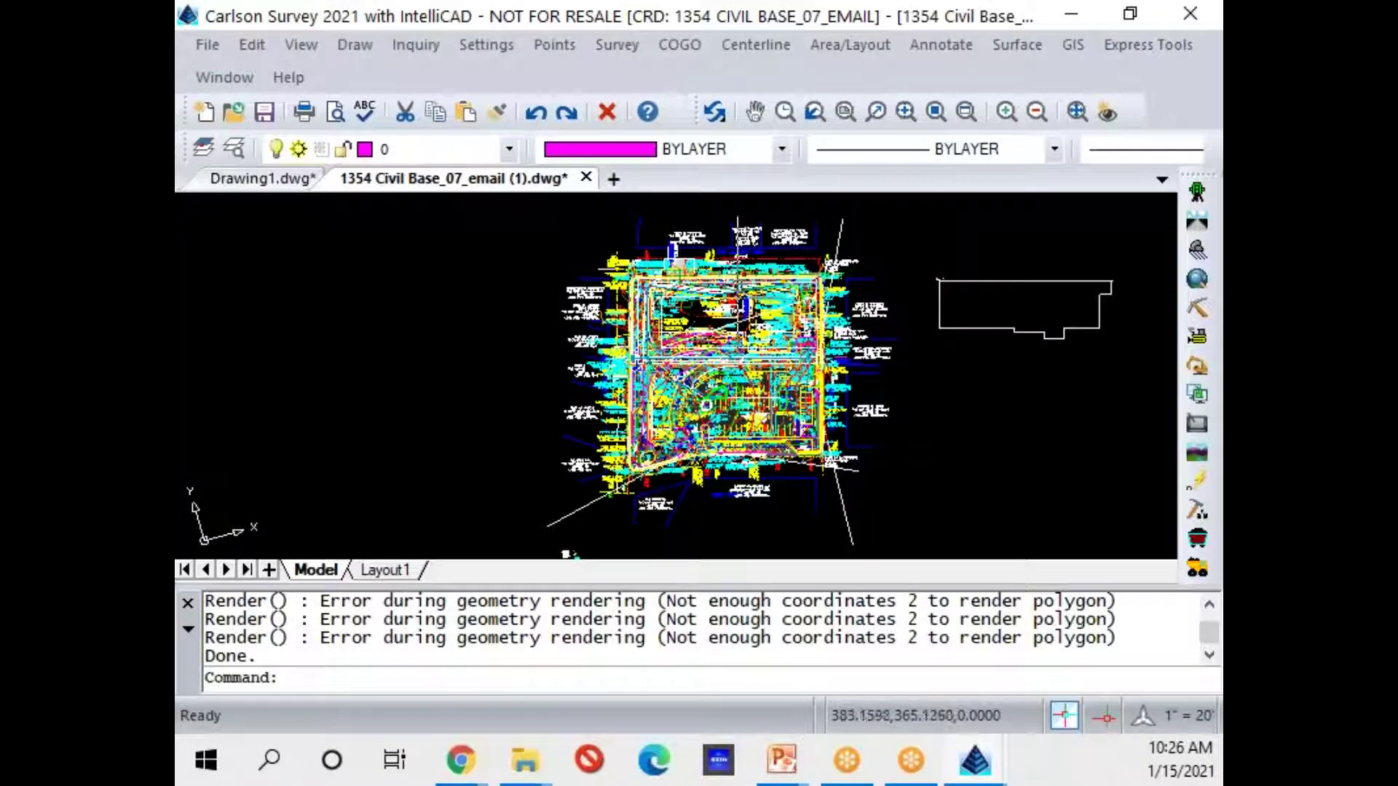
{"action": "scroll", "coordinate": [667, 382], "scroll_direction": "up", "scroll_amount": 5}
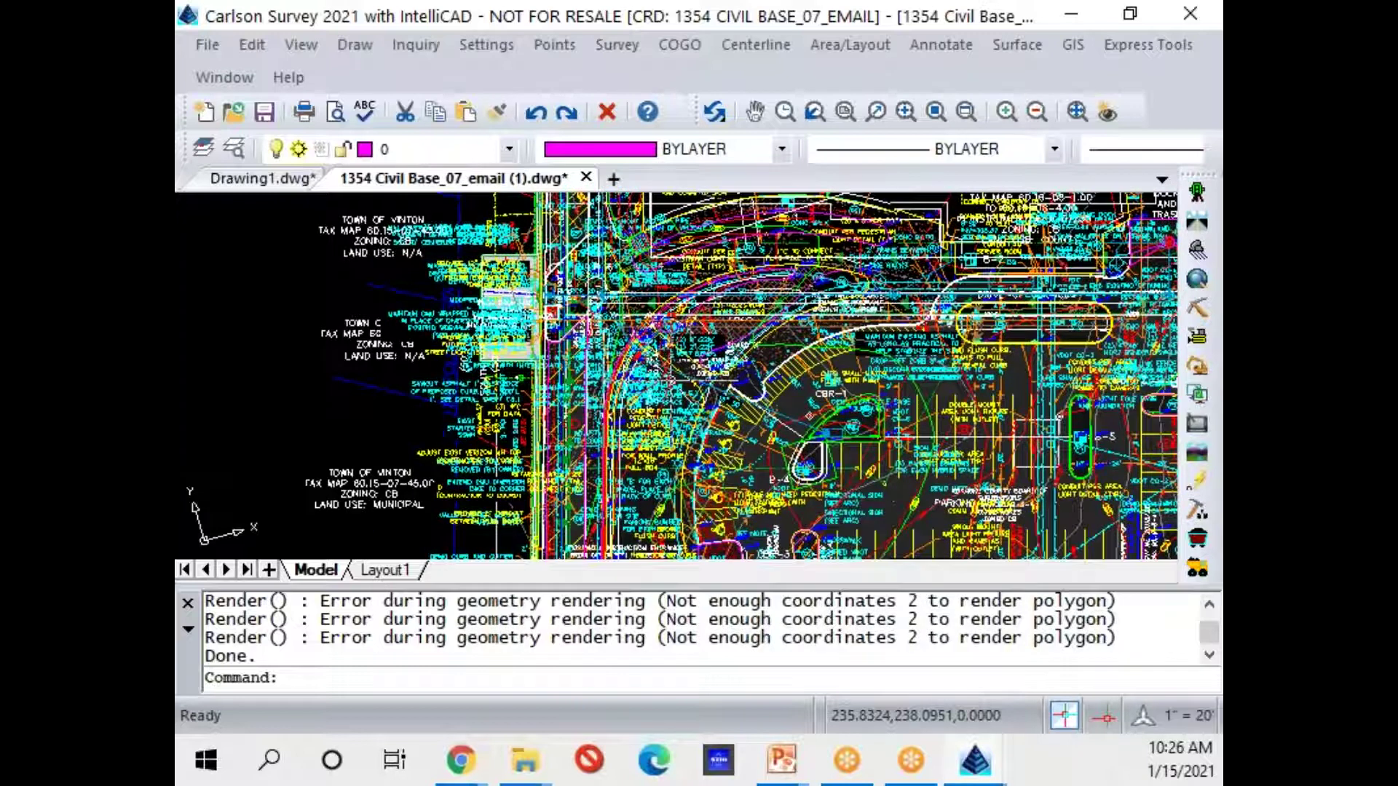
{"action": "left_click", "coordinate": [206, 45]}
{"action": "mouse_move", "coordinate": [234, 421]}
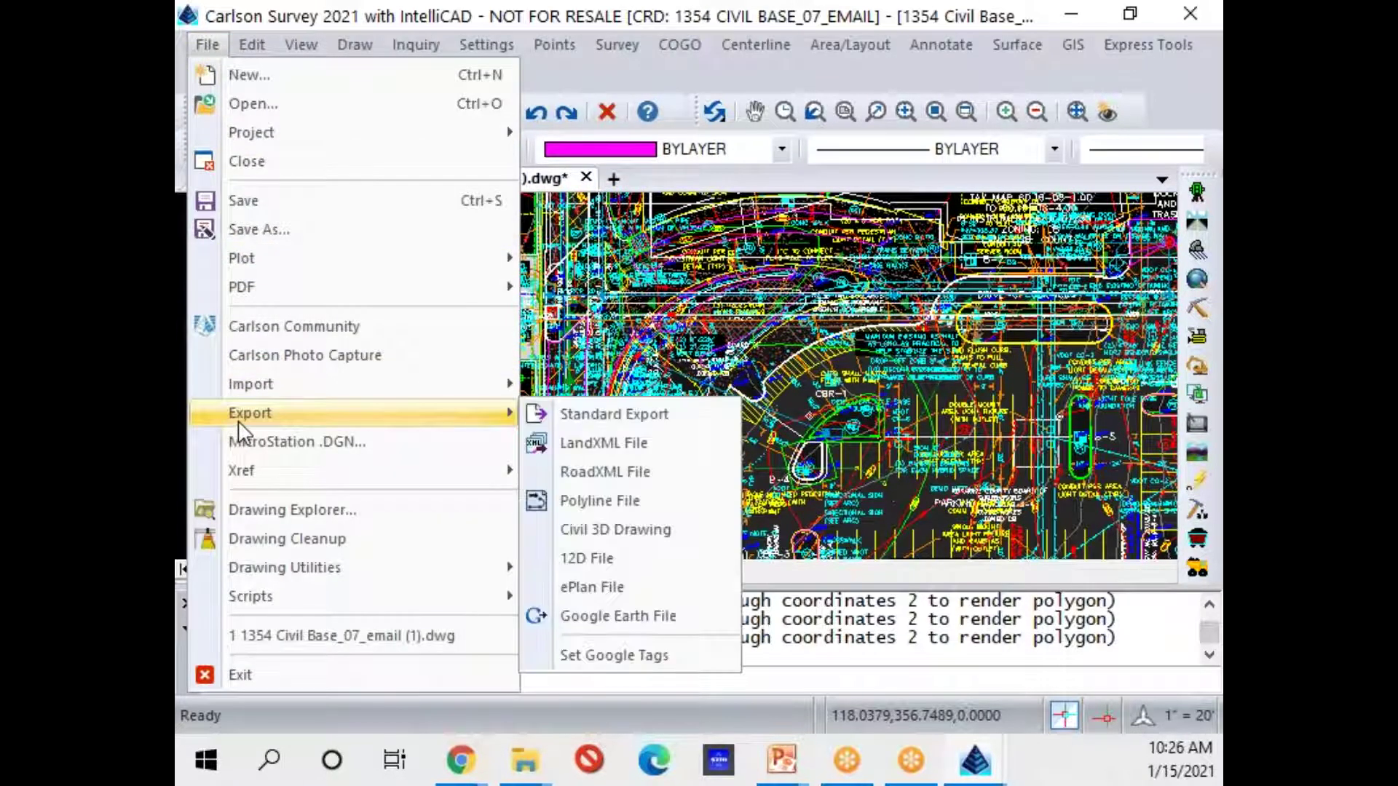
{"action": "left_click", "coordinate": [630, 531]}
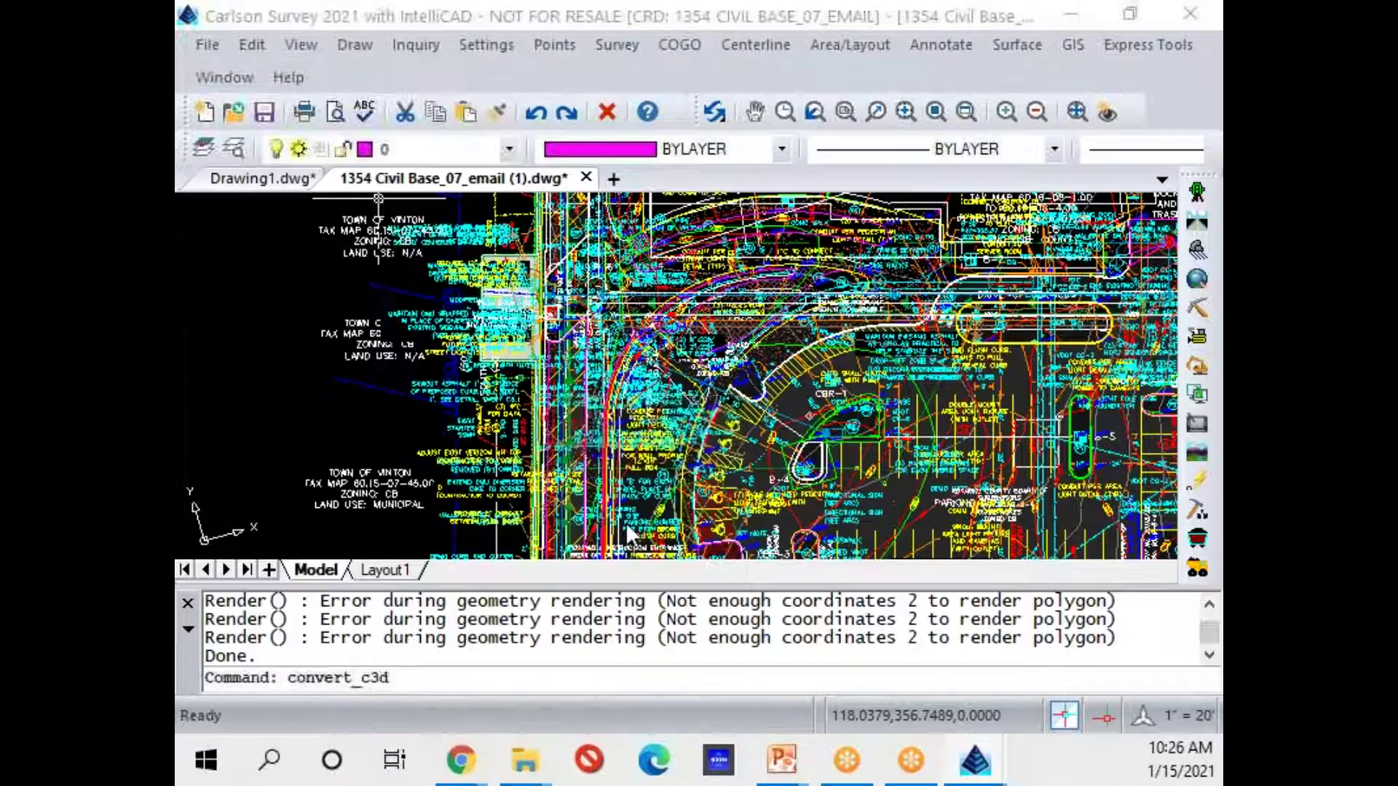
{"action": "left_click", "coordinate": [796, 422]}
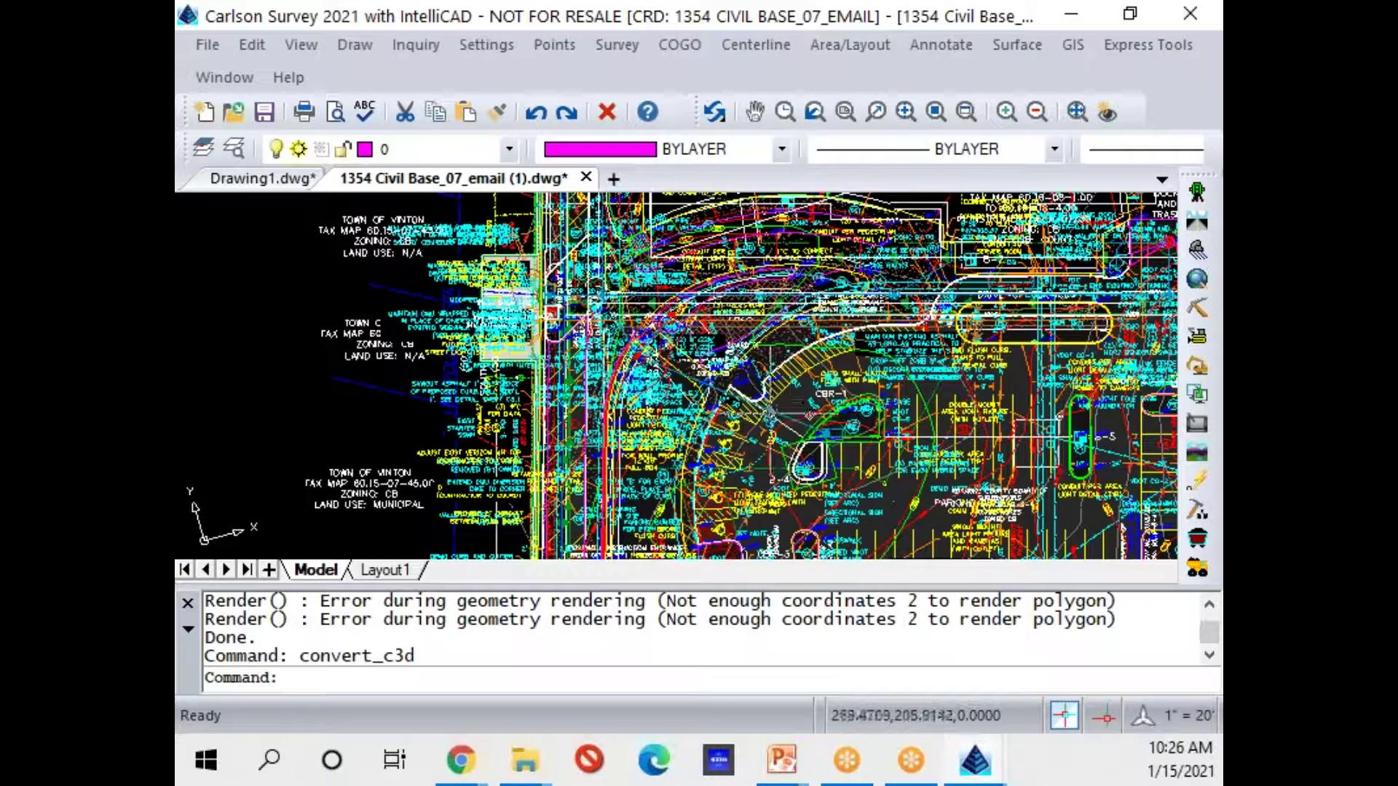
Save the drawing and export it to Civil 3D as ExportToC3D in C:\Carlson Projects\C3D, converting points, centerlines and surface files
{"action": "left_click", "coordinate": [266, 111]}
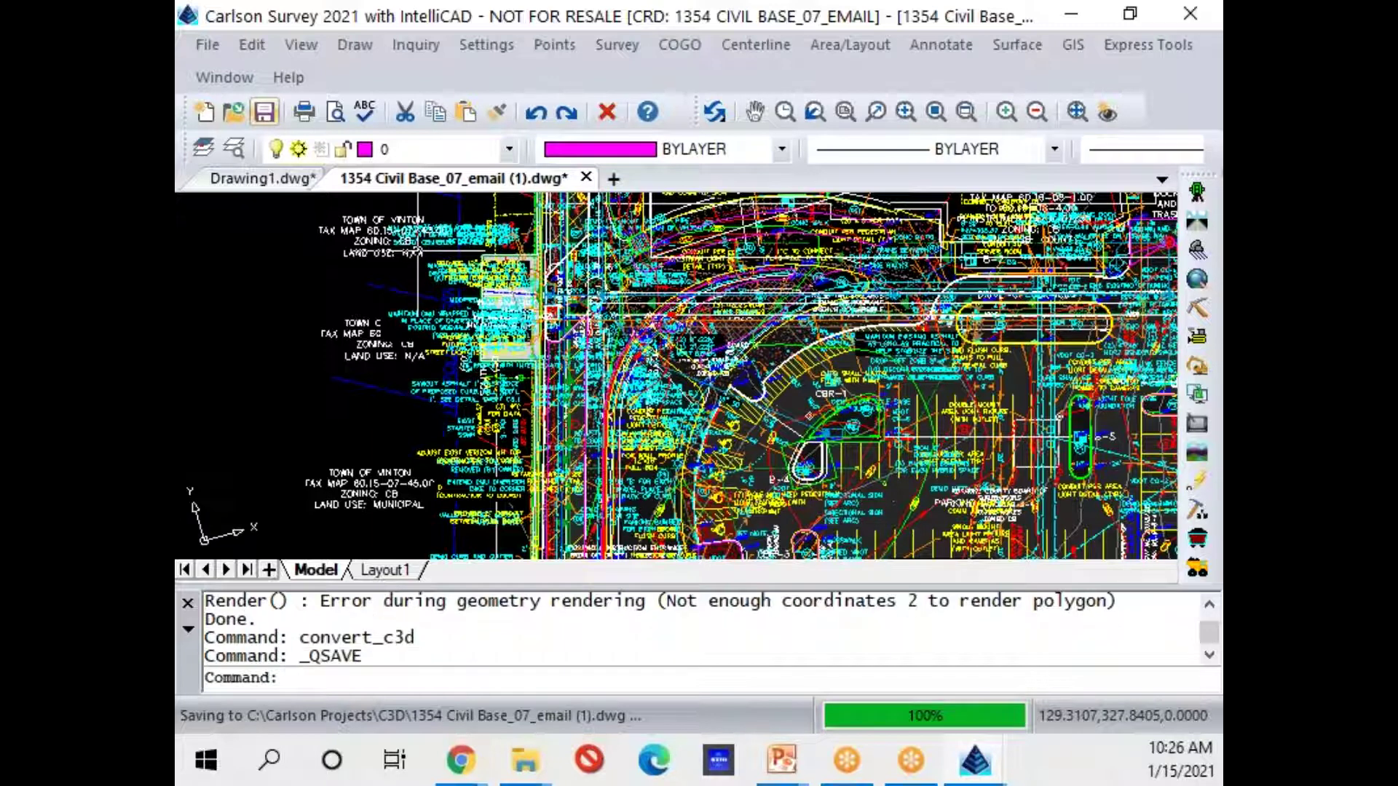
{"action": "left_click", "coordinate": [207, 44]}
{"action": "mouse_move", "coordinate": [396, 426]}
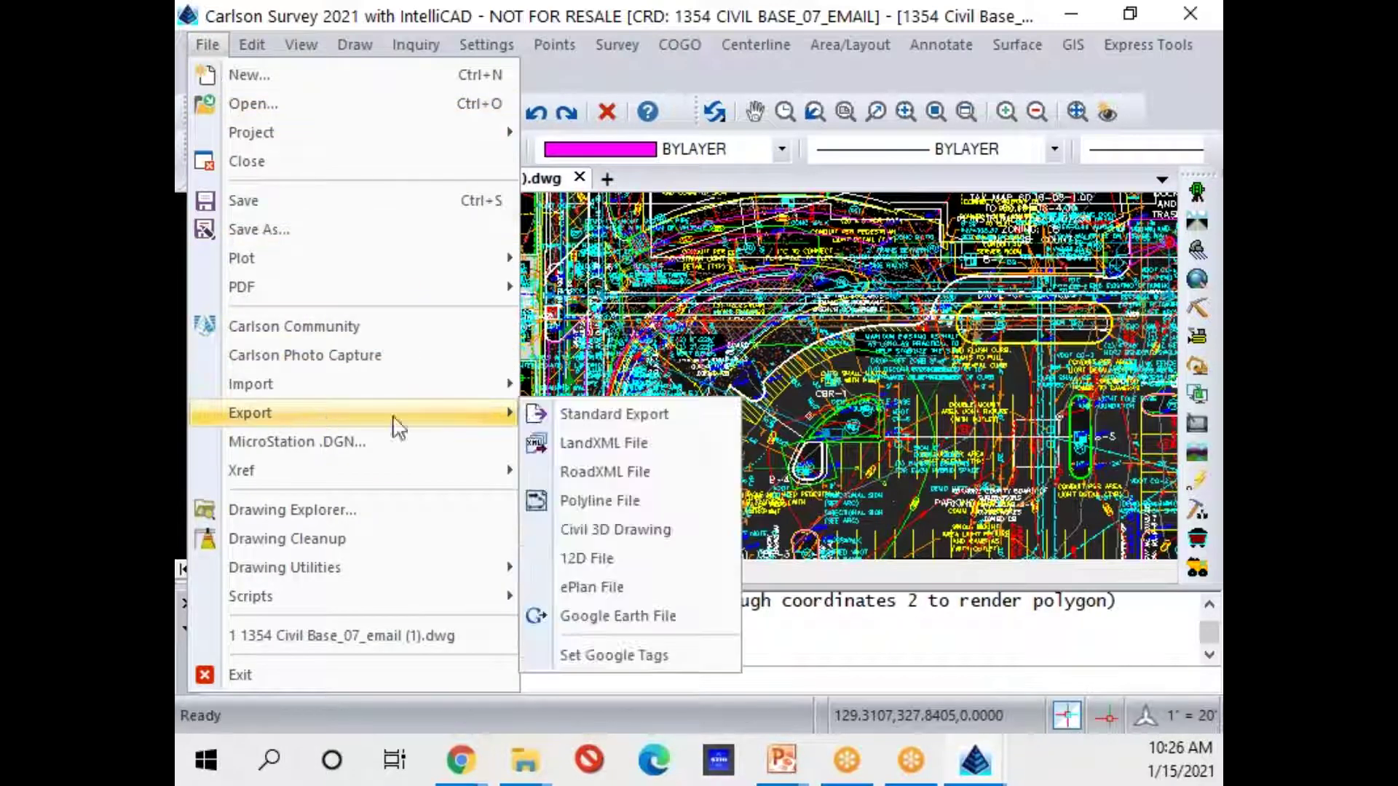
{"action": "left_click", "coordinate": [640, 539]}
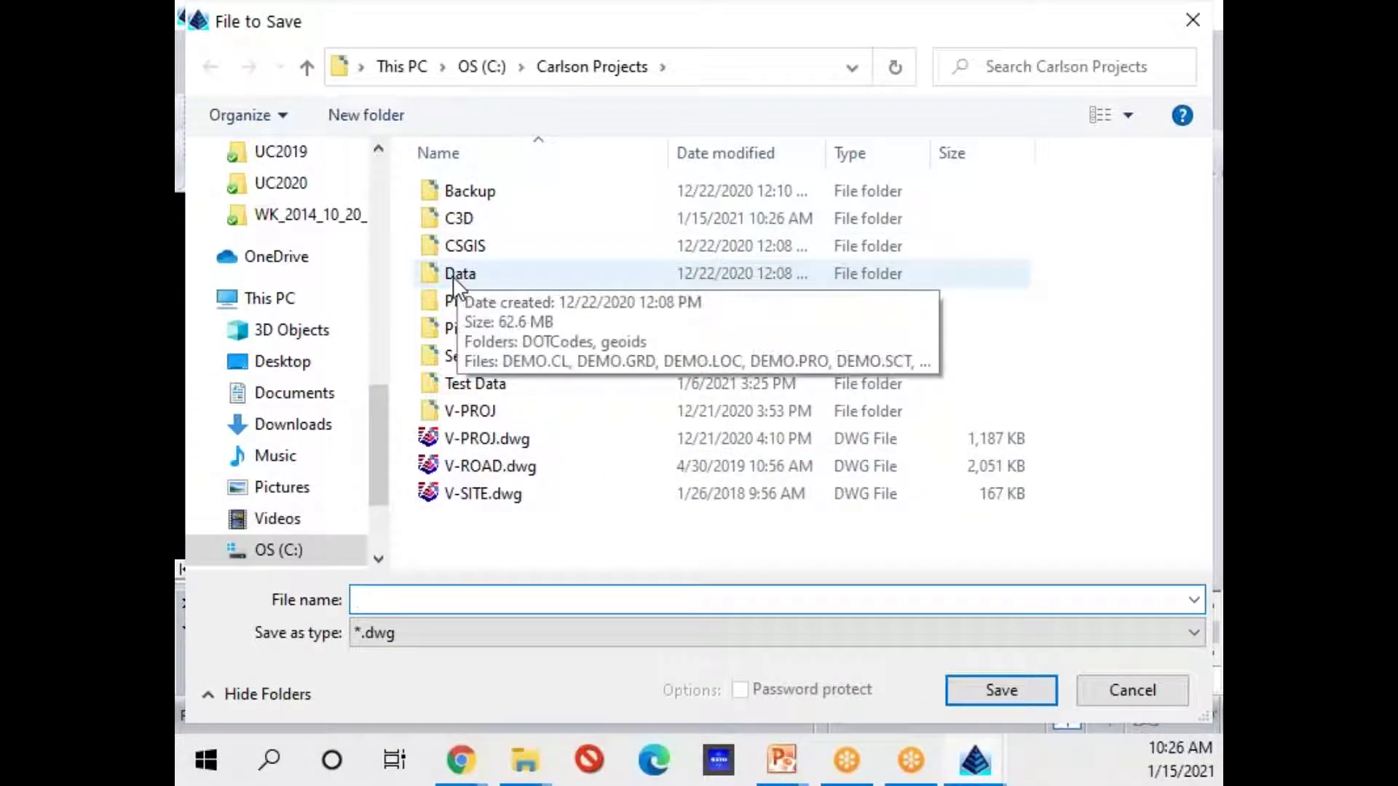
{"action": "left_click", "coordinate": [469, 225]}
{"action": "double_click", "coordinate": [469, 222]}
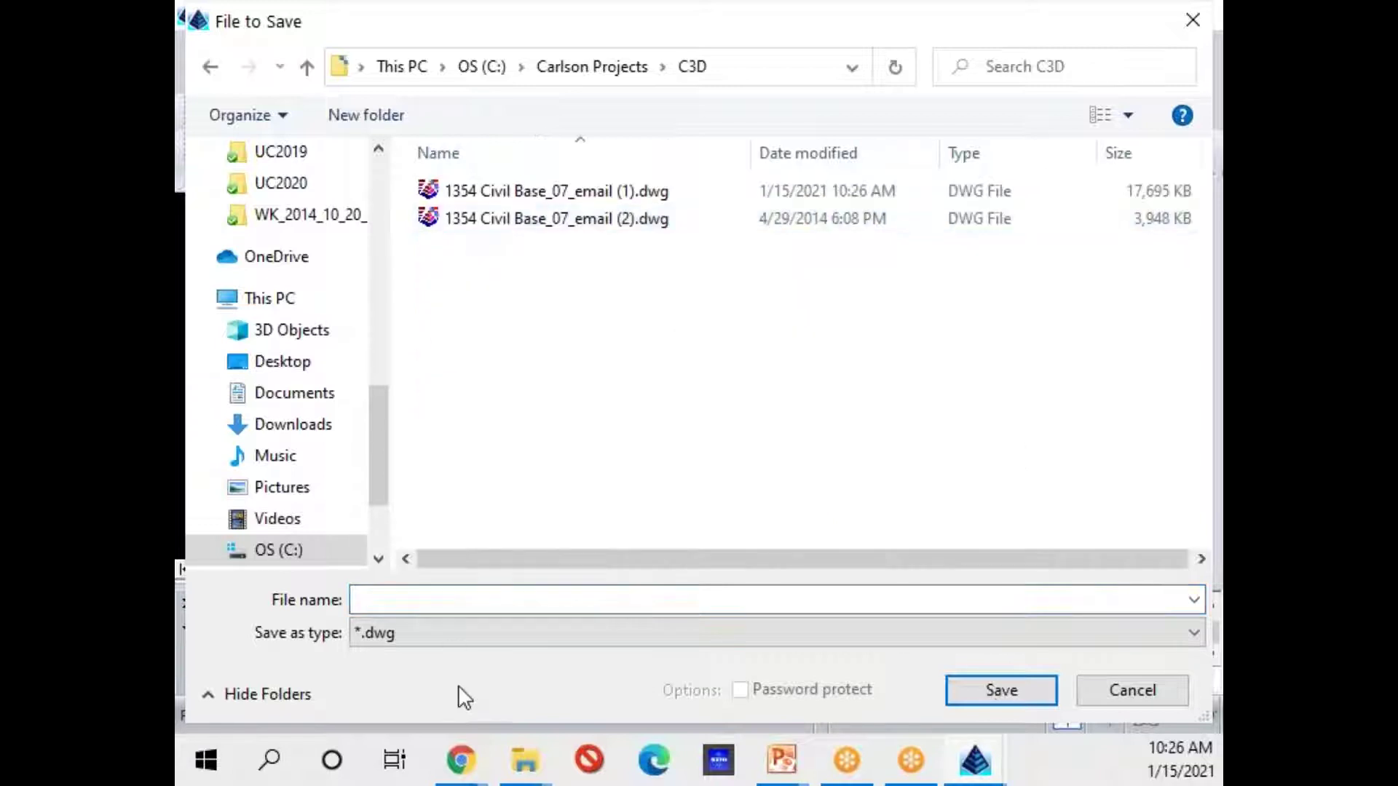
{"action": "left_click", "coordinate": [457, 599]}
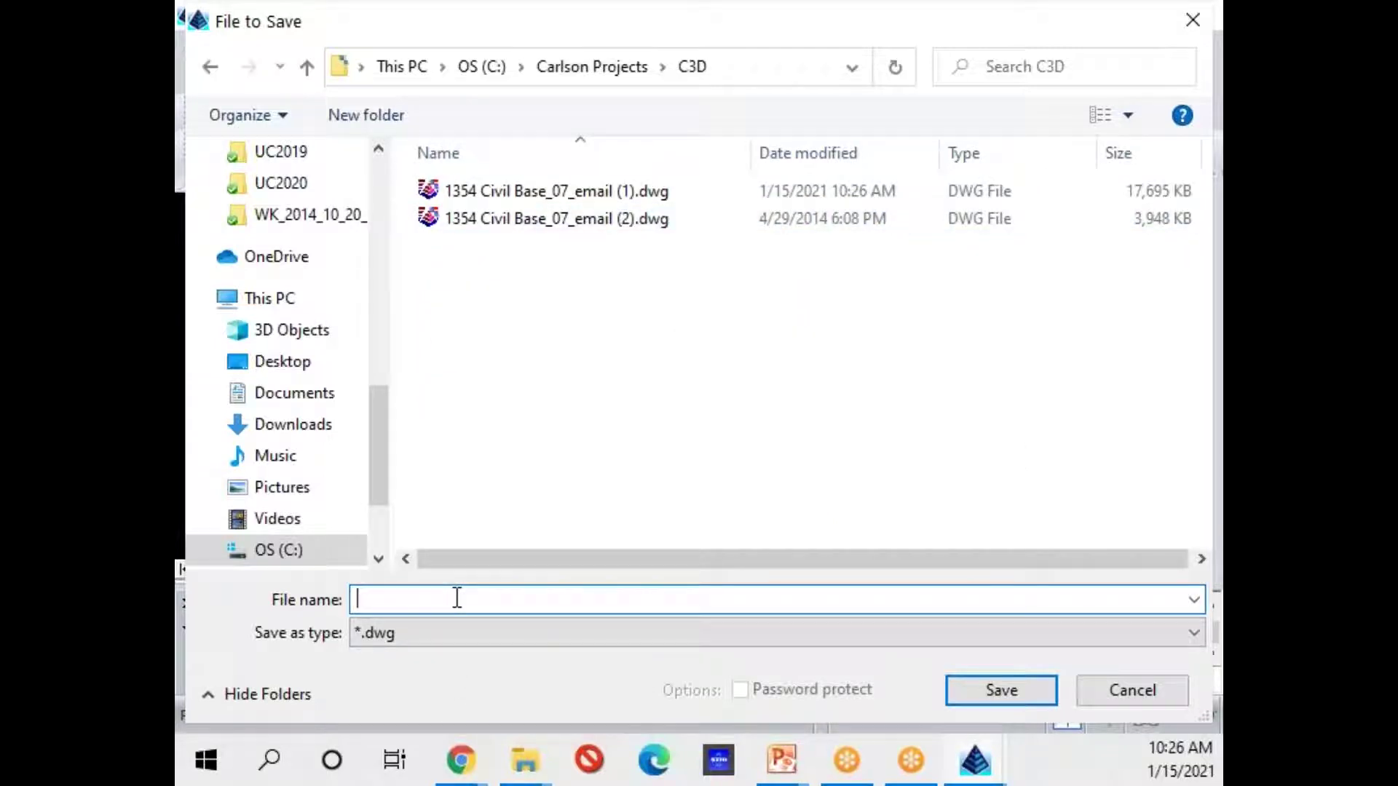
{"action": "type", "text": "ExportToC3D"}
{"action": "key", "text": "Return"}
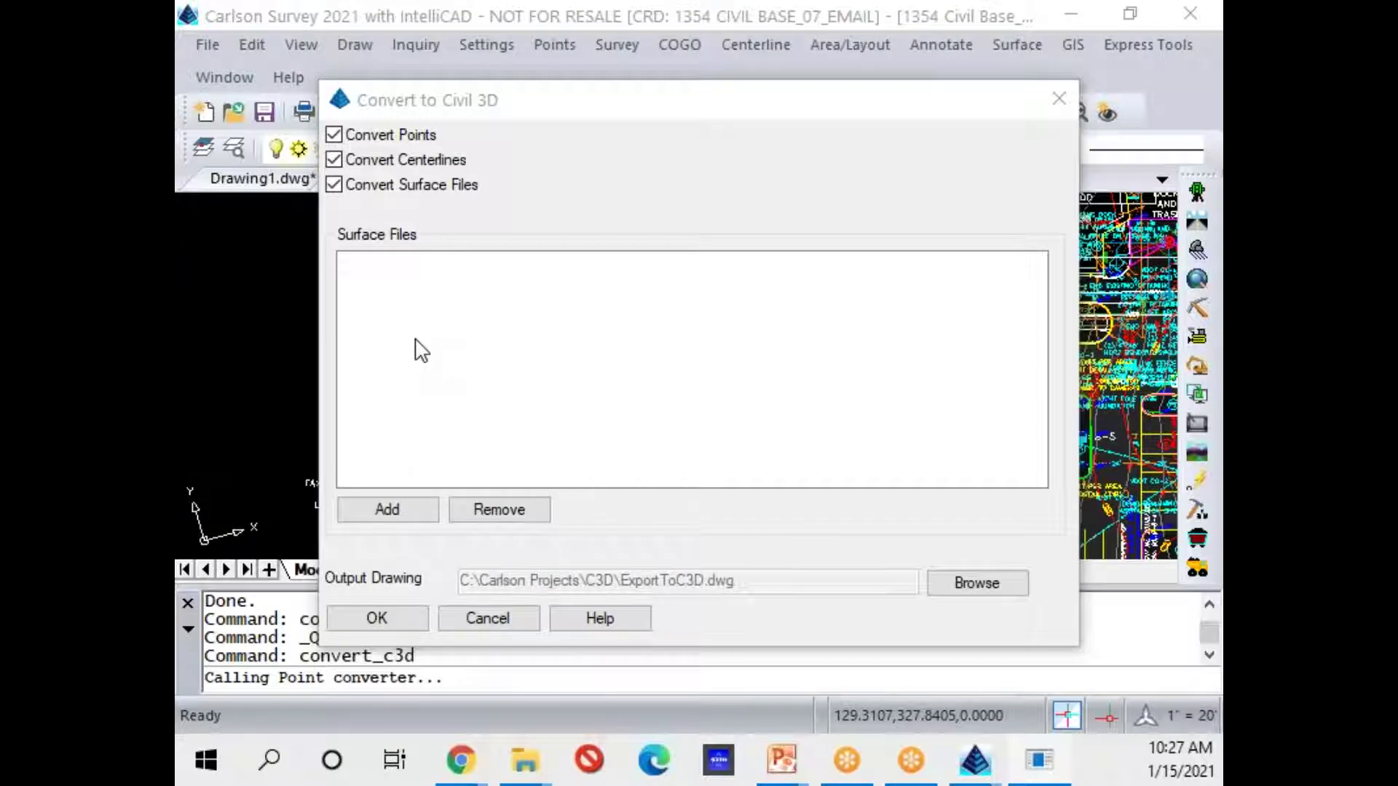
{"action": "left_click", "coordinate": [495, 623]}
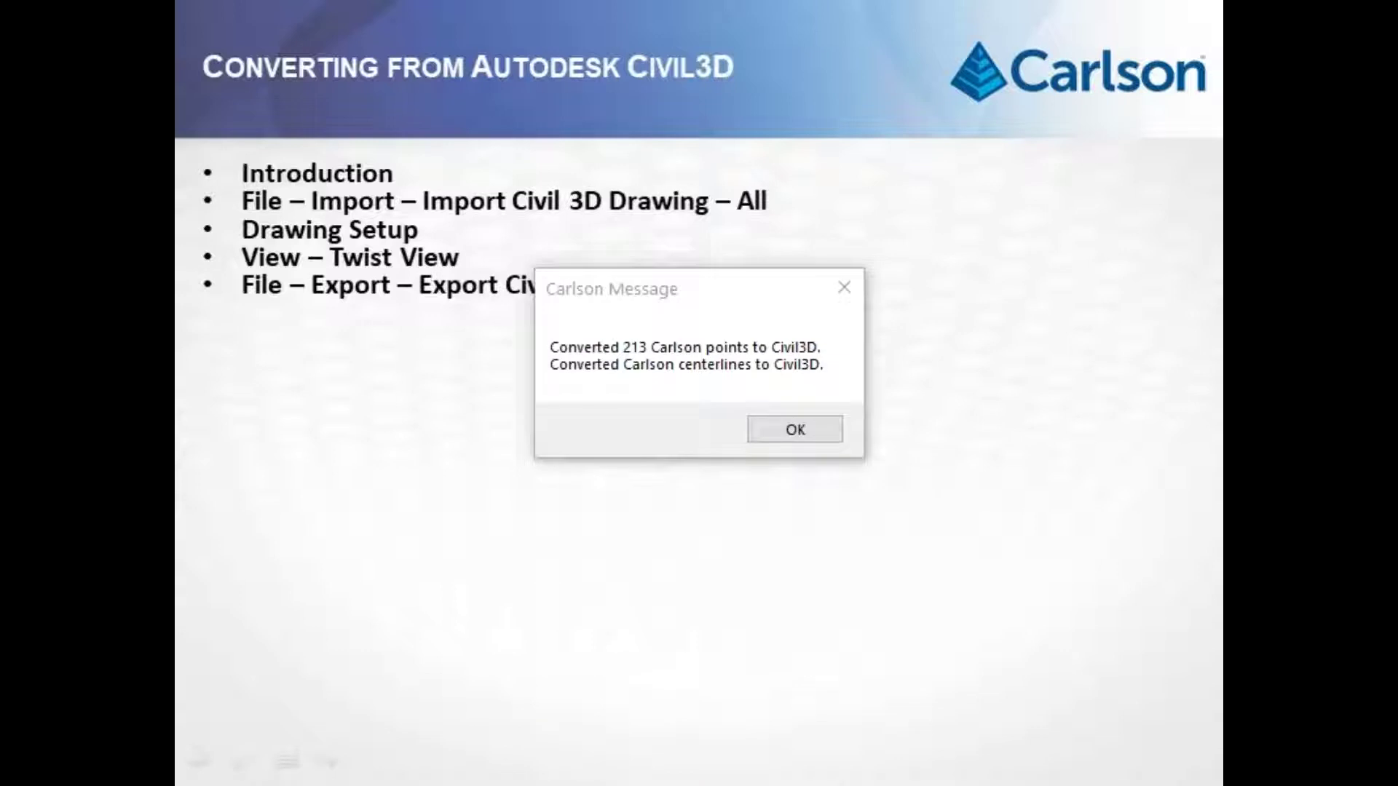
{"action": "left_click", "coordinate": [817, 435]}
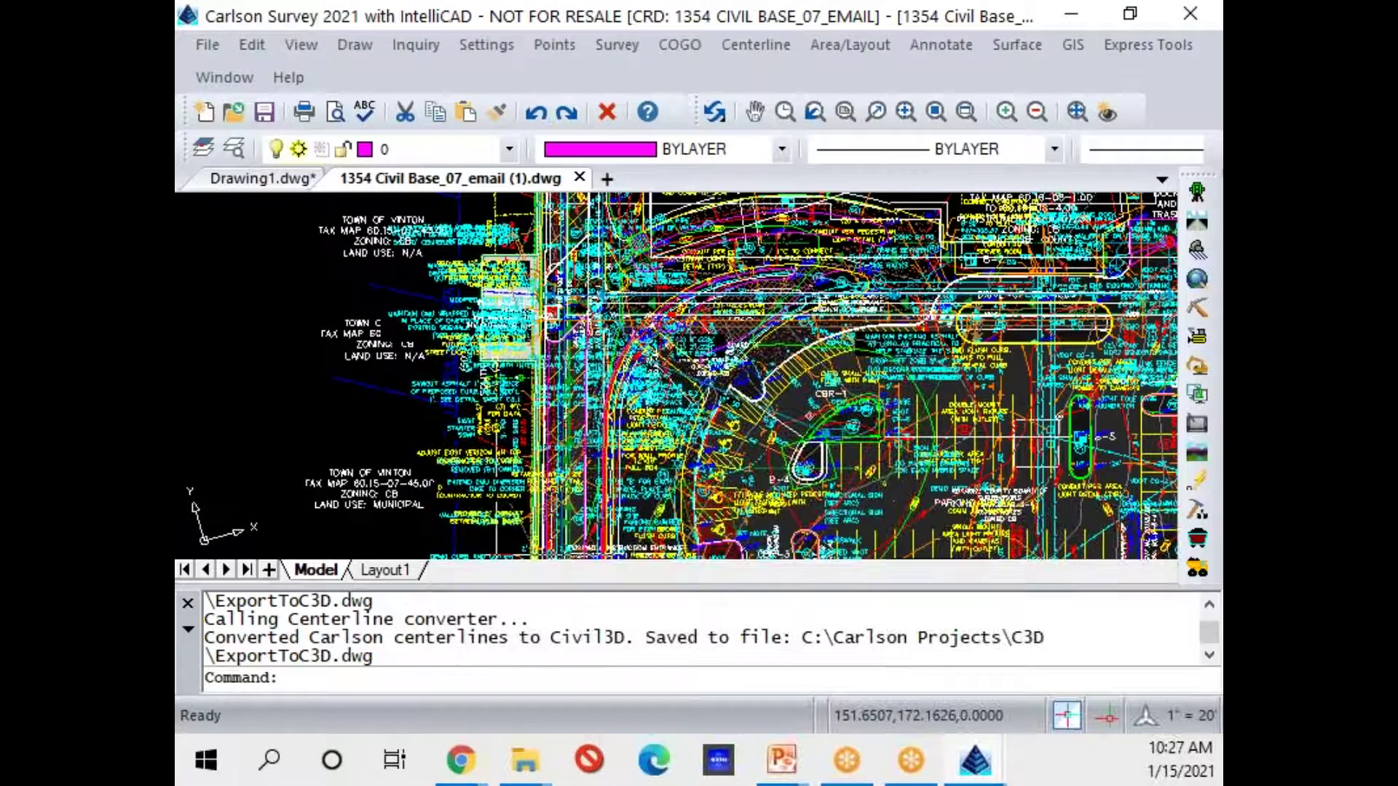